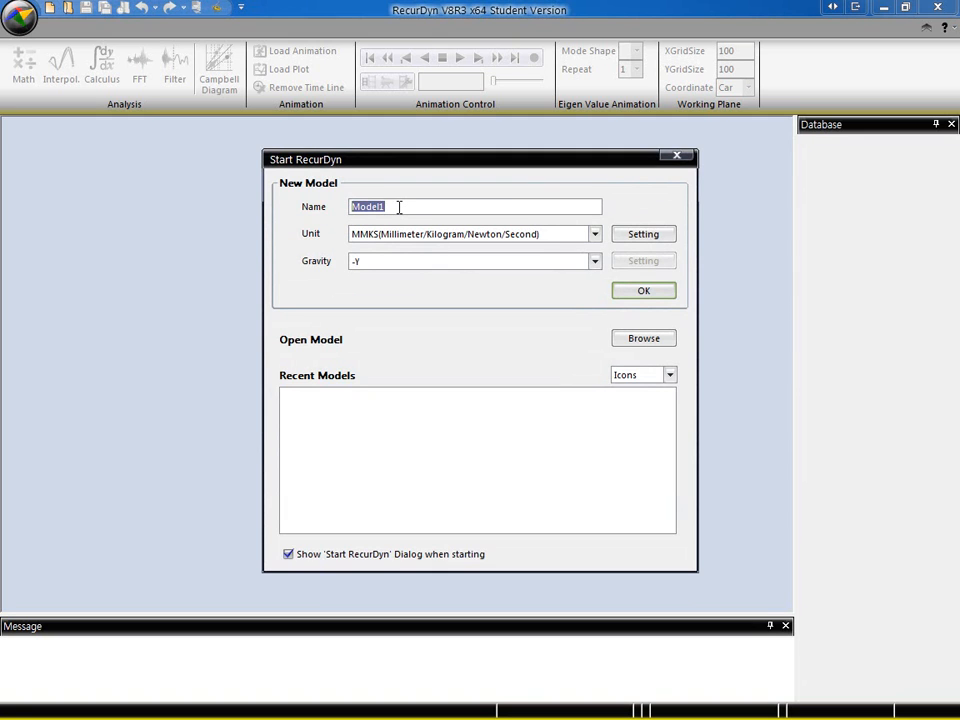
# Step: Name the new model P2_253 and set its unit system to MKS (Meter/Kilogram/Newton/Second)
pyautogui.write('P2_253')
pyautogui.click(594, 236)
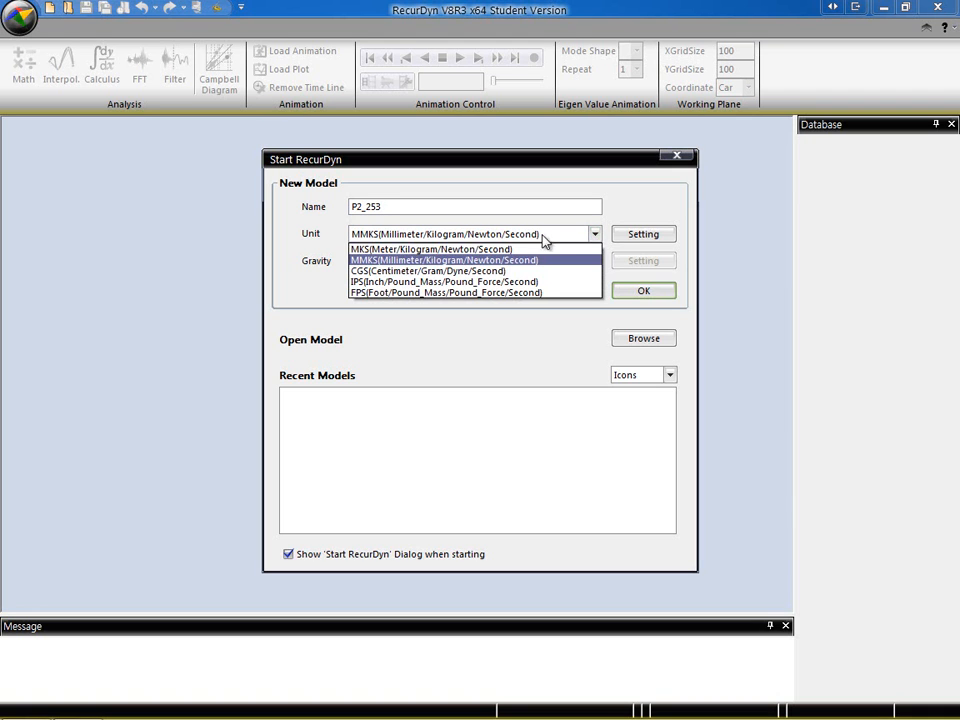
pyautogui.click(397, 250)
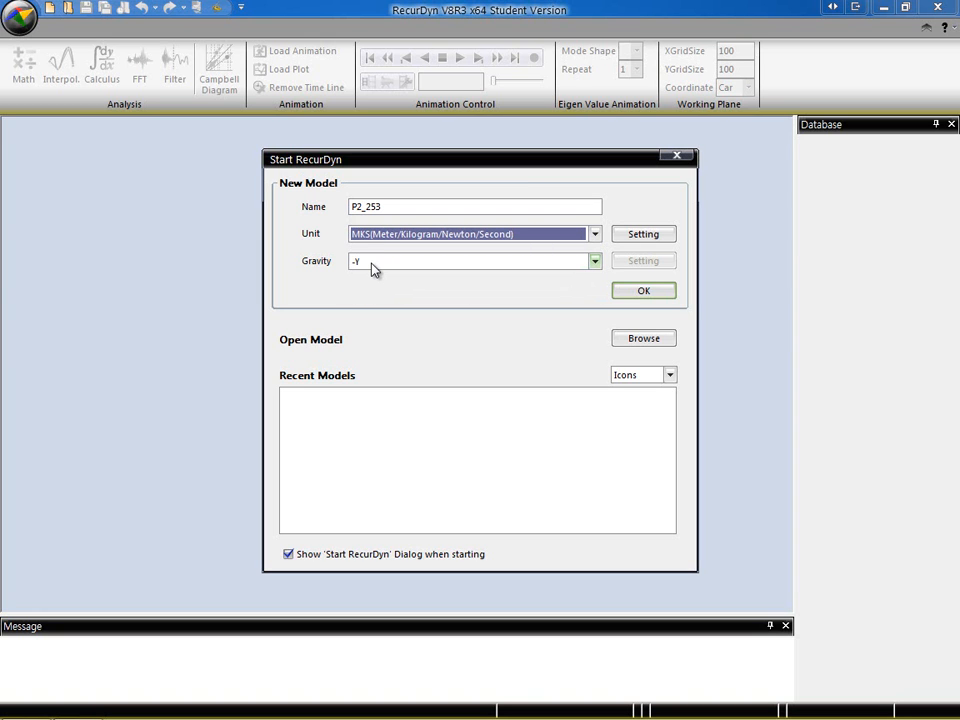
pyautogui.hotkey('ctrl', '2')
pyautogui.moveTo(109, 208)
pyautogui.mouseDown()
pyautogui.moveTo(109, 240)
pyautogui.moveTo(184, 267)
pyautogui.moveTo(173, 279)
pyautogui.moveTo(99, 220)
pyautogui.moveTo(119, 215)
pyautogui.mouseUp()
pyautogui.moveTo(188, 268); pyautogui.dragTo(200, 287)
pyautogui.moveTo(210, 264); pyautogui.dragTo(200, 288)
pyautogui.moveTo(68, 182)
pyautogui.mouseDown()
pyautogui.moveTo(84, 183)
pyautogui.moveTo(76, 211)
pyautogui.mouseUp()
pyautogui.moveTo(109, 265)
pyautogui.mouseDown()
pyautogui.moveTo(78, 298)
pyautogui.moveTo(90, 304)
pyautogui.moveTo(64, 326)
pyautogui.moveTo(63, 342)
pyautogui.moveTo(66, 332)
pyautogui.mouseUp()
pyautogui.moveTo(110, 288)
pyautogui.mouseDown()
pyautogui.moveTo(106, 344)
pyautogui.moveTo(117, 333)
pyautogui.moveTo(130, 352)
pyautogui.moveTo(153, 349)
pyautogui.moveTo(146, 377)
pyautogui.mouseUp()
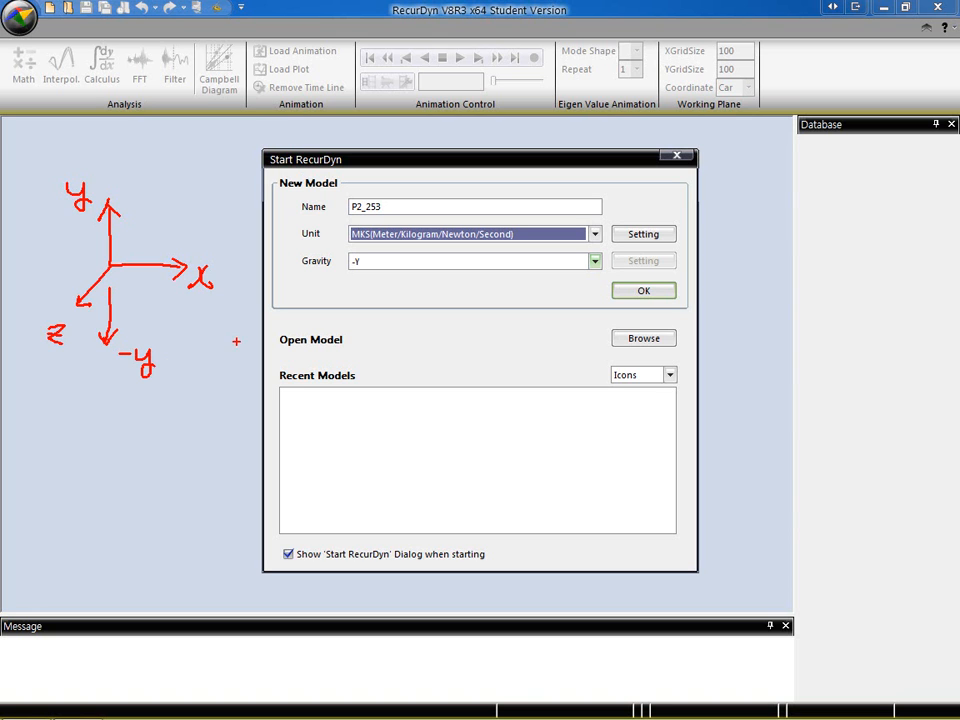
pyautogui.moveTo(366, 250)
pyautogui.mouseDown()
pyautogui.moveTo(360, 280)
pyautogui.moveTo(352, 245)
pyautogui.mouseUp()
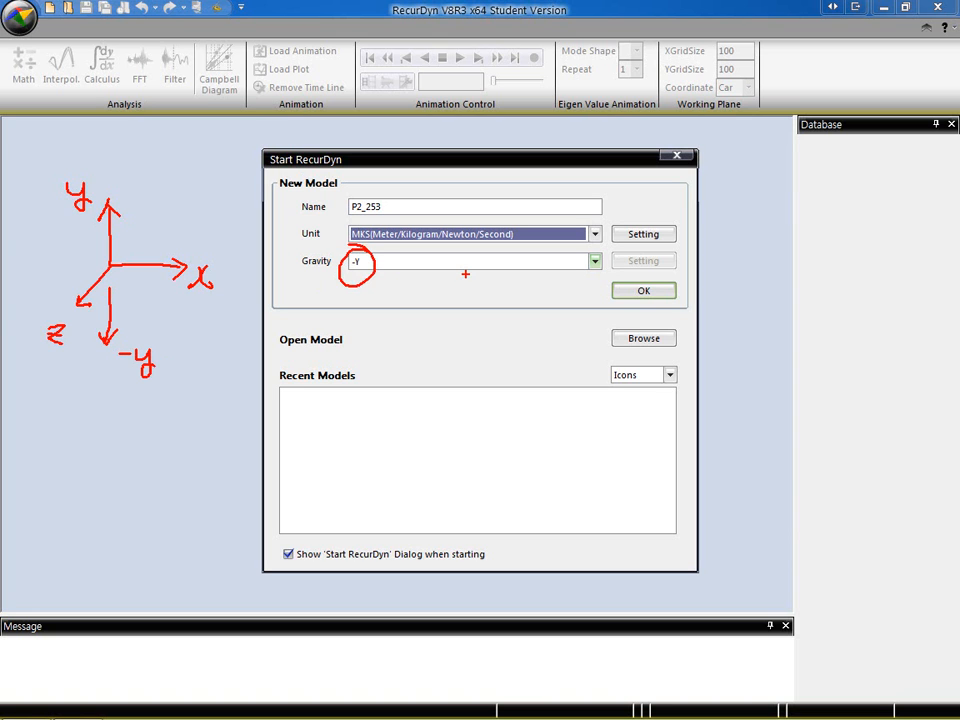
pyautogui.press('Escape')
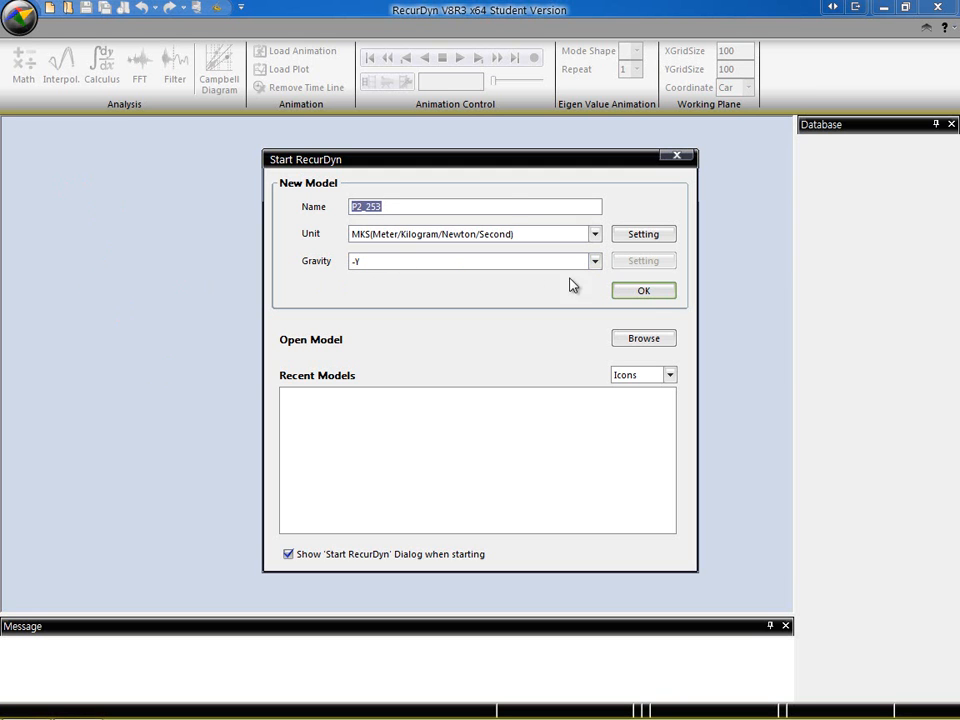
# Step: Create the new model with gravity in the -Y direction
pyautogui.click(647, 293)
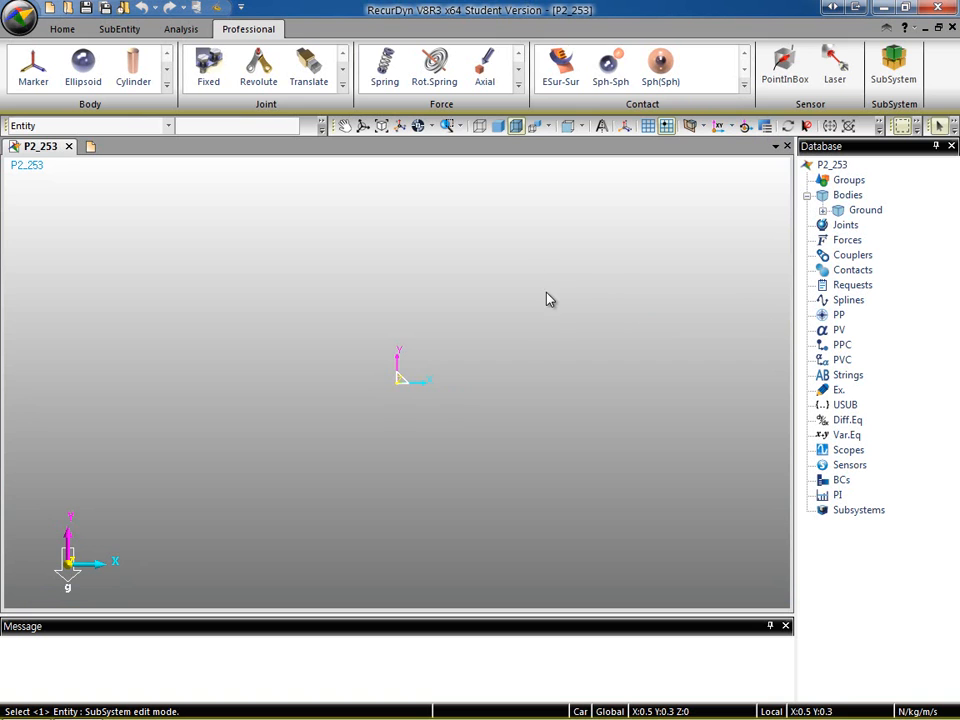
# Step: Create a cylinder body with the Point, Point method from the ground origin 0, 0, 0 to 0, -0.8, 0
pyautogui.moveTo(448, 403); pyautogui.dragTo(418, 253, button='middle')
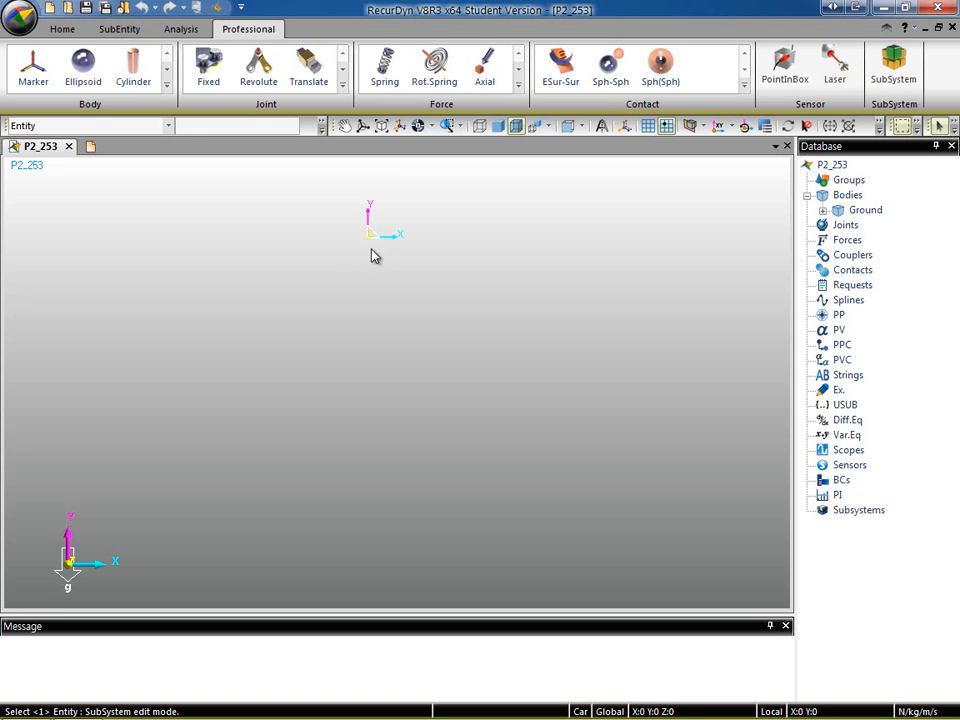
pyautogui.click(134, 66)
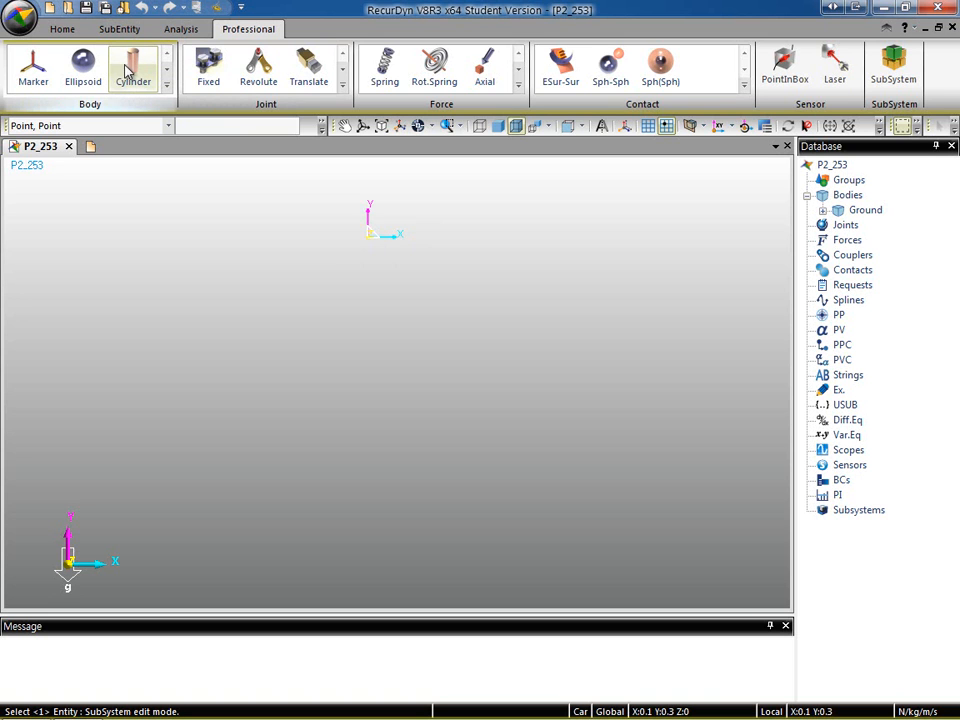
pyautogui.click(167, 126)
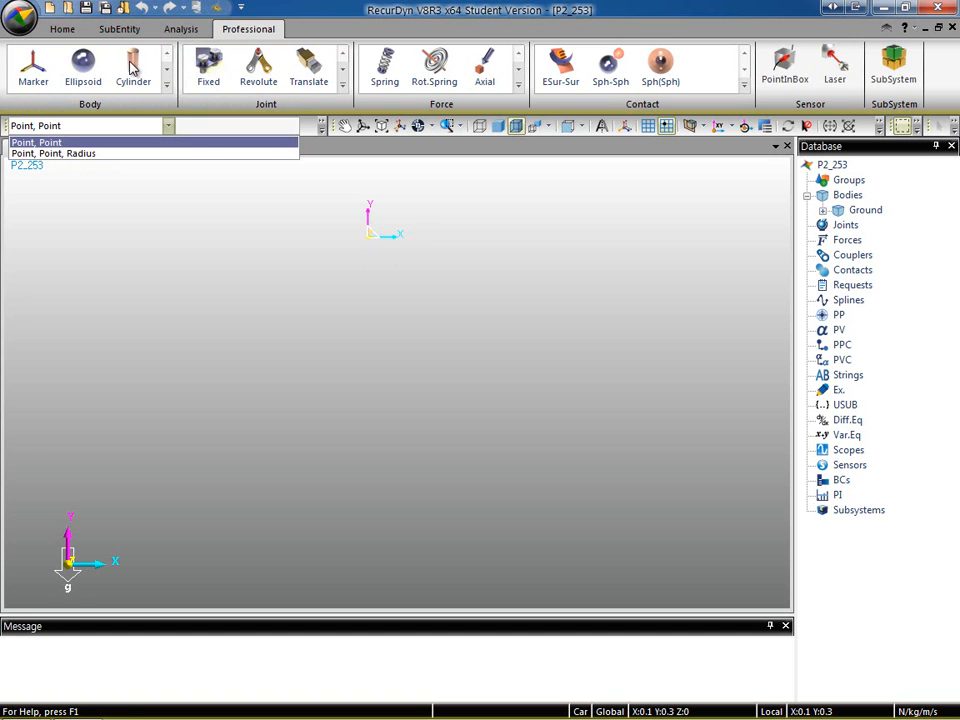
pyautogui.click(91, 128)
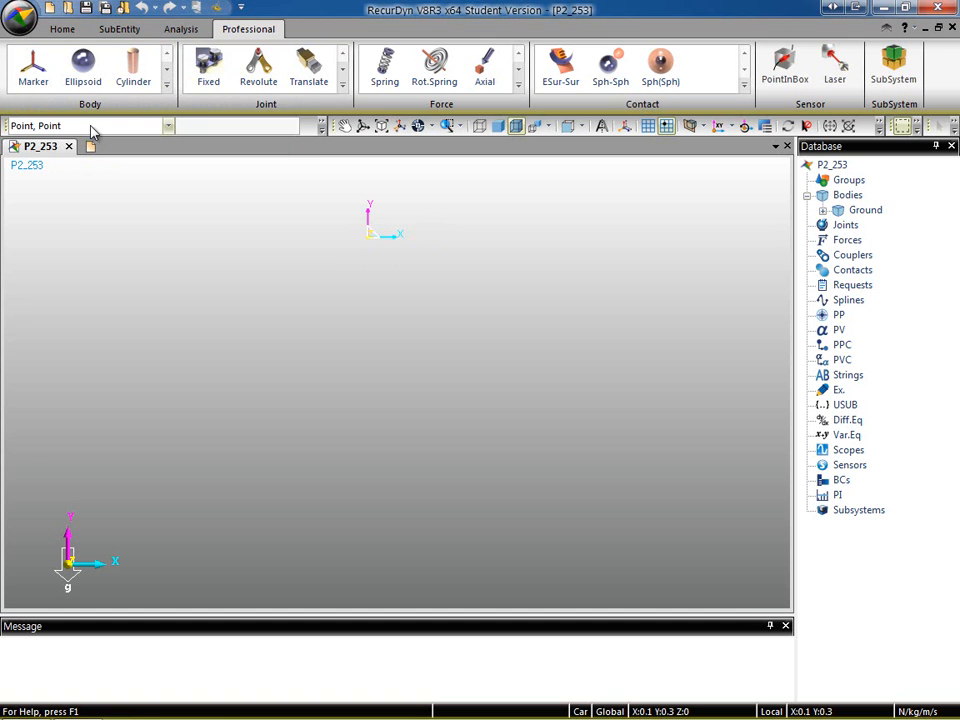
pyautogui.click(369, 245)
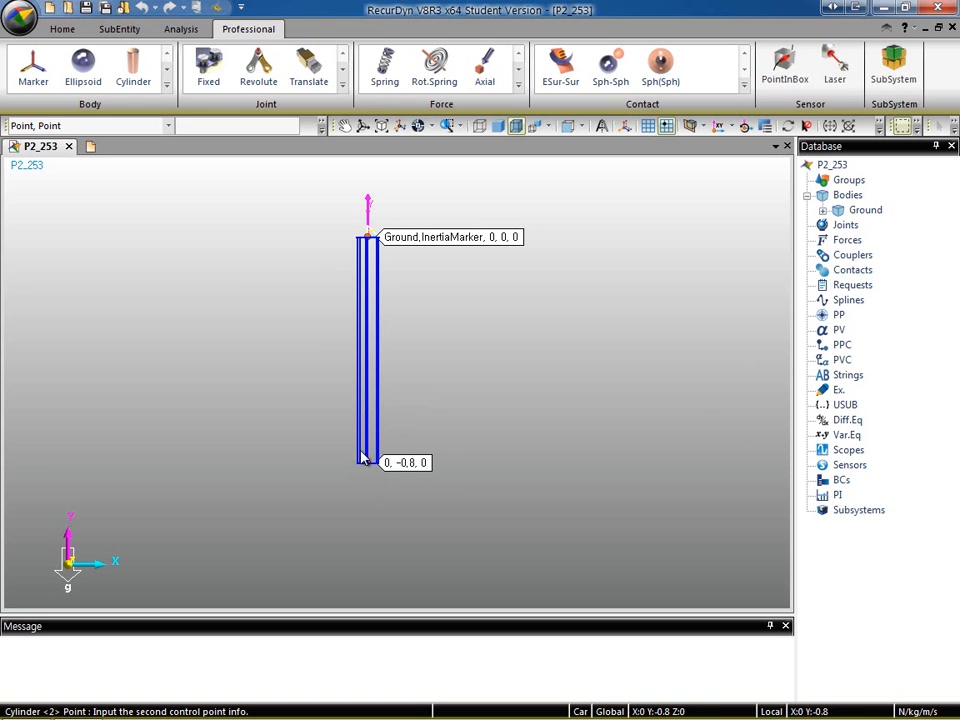
pyautogui.click(216, 127)
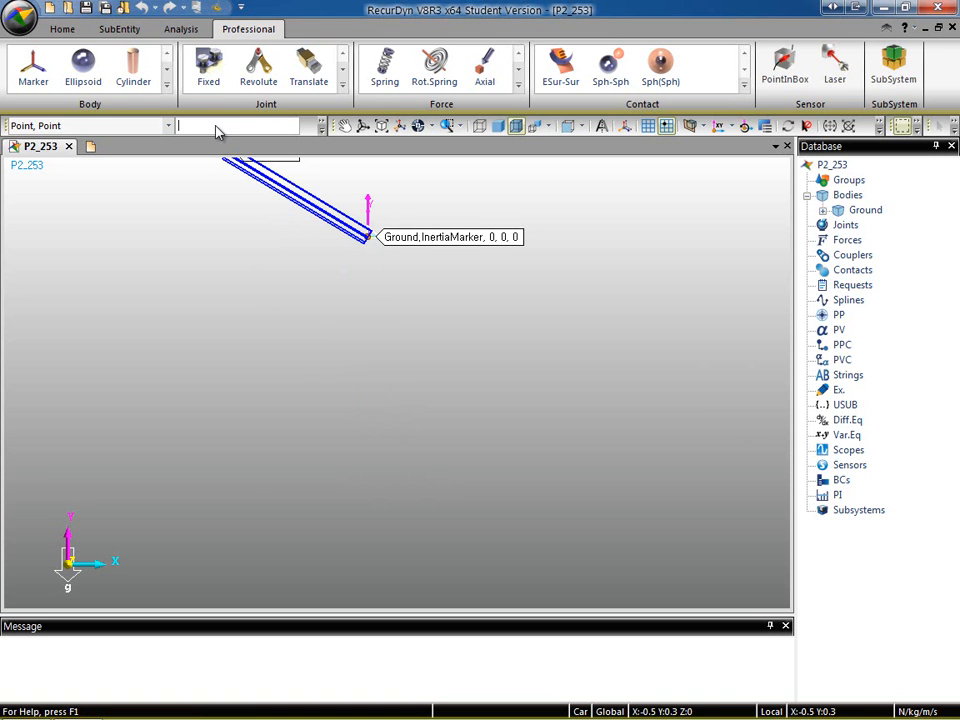
pyautogui.write('0,-0.8,0')
pyautogui.press('Return')
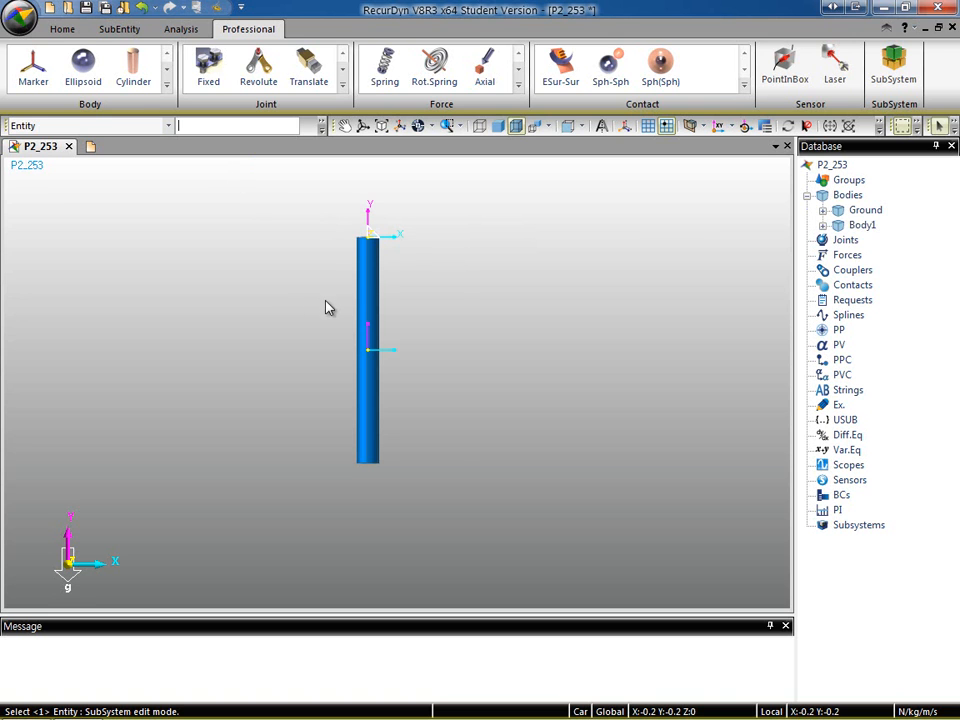
pyautogui.doubleClick(375, 280)
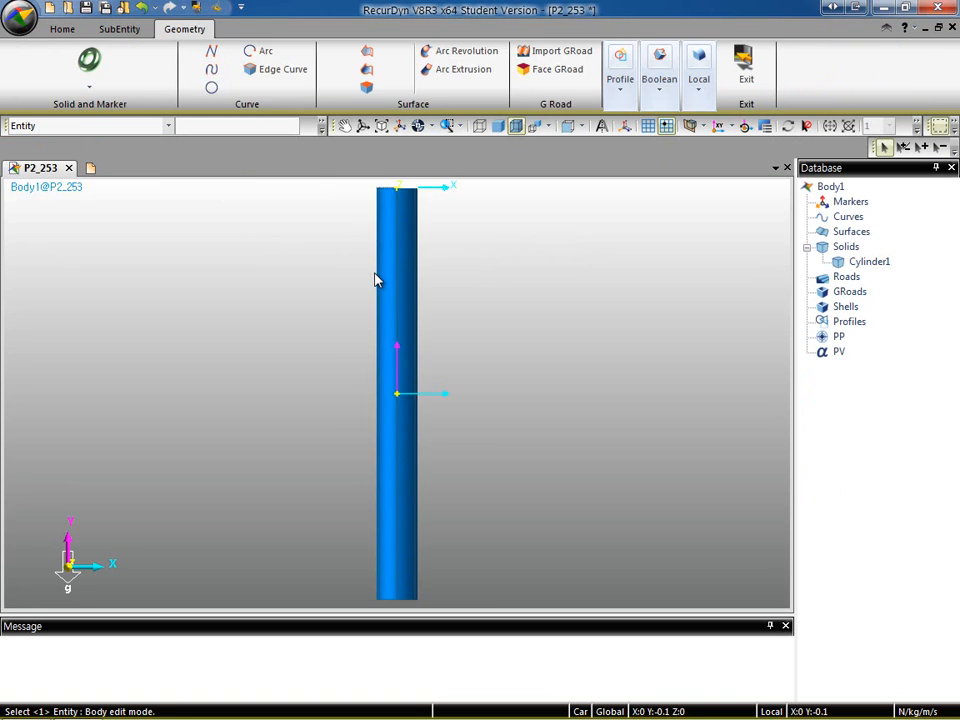
pyautogui.click(874, 266)
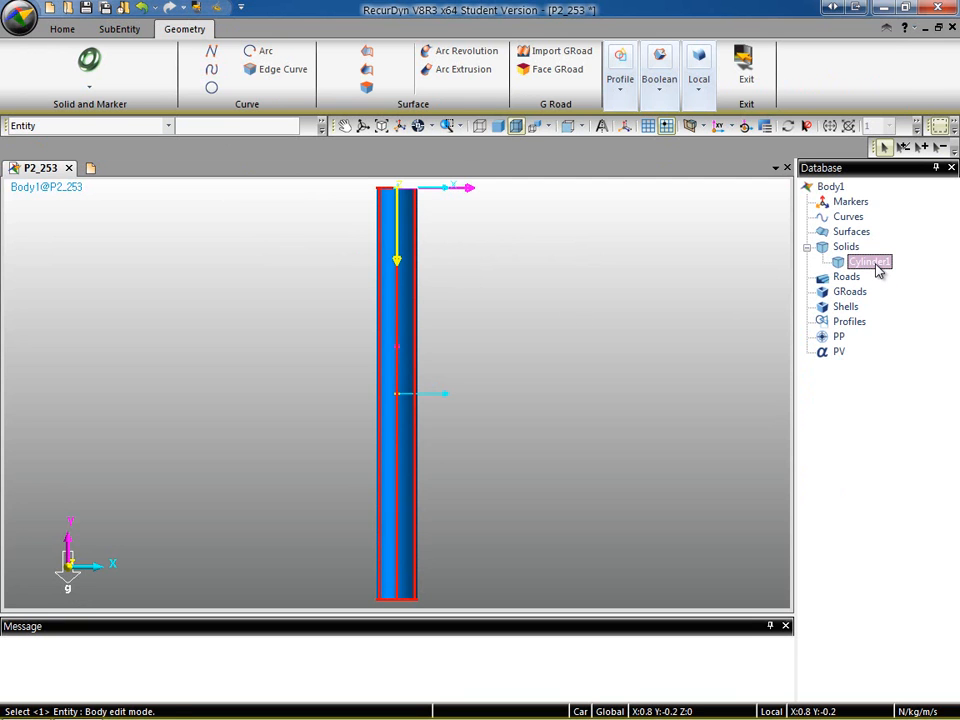
pyautogui.click(746, 66)
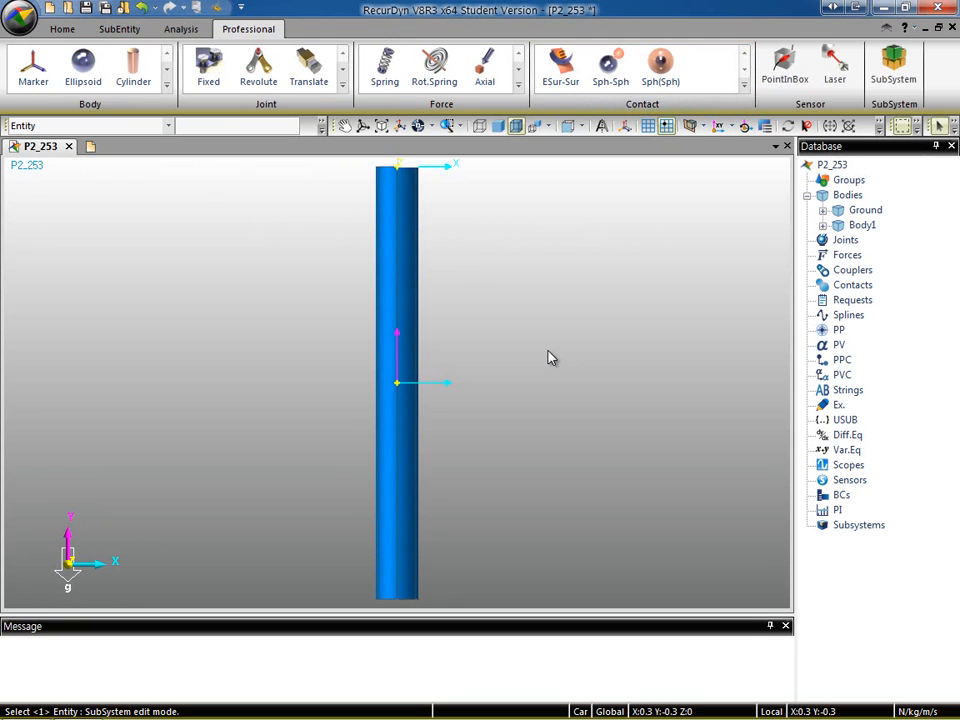
pyautogui.click(861, 226)
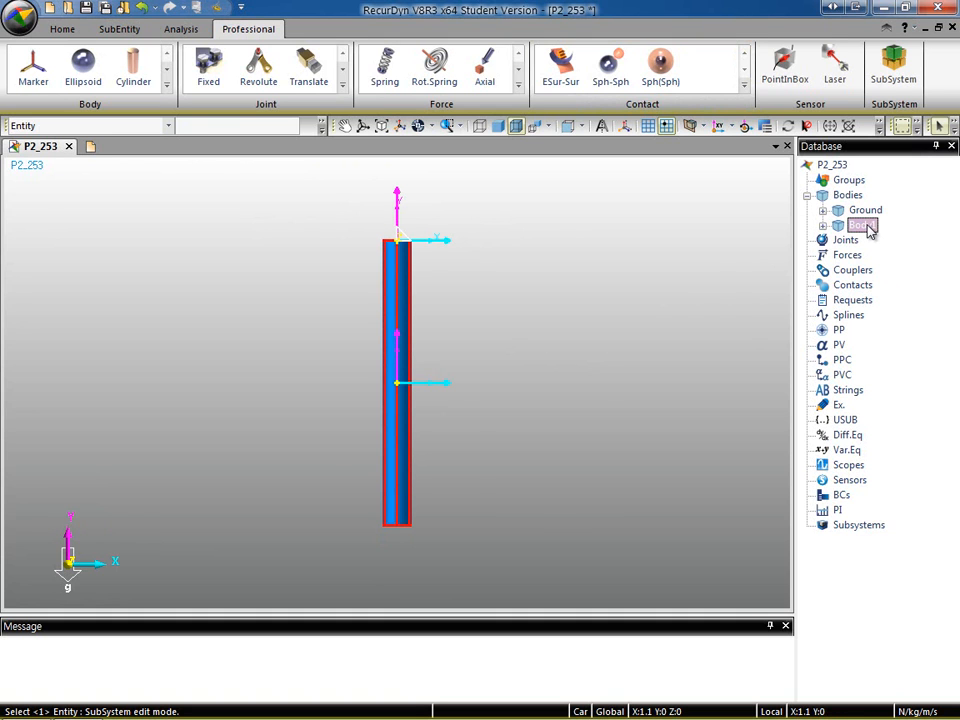
pyautogui.click(57, 66)
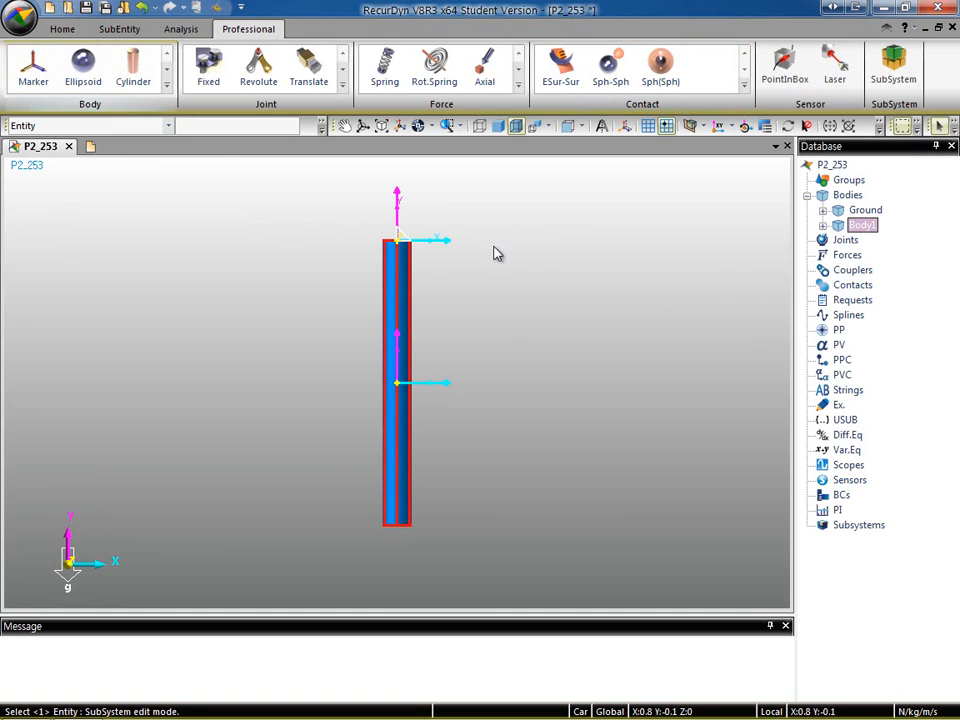
# Step: Enter edit mode for Body1 and open the properties of its cylinder solid
pyautogui.rightClick(862, 228)
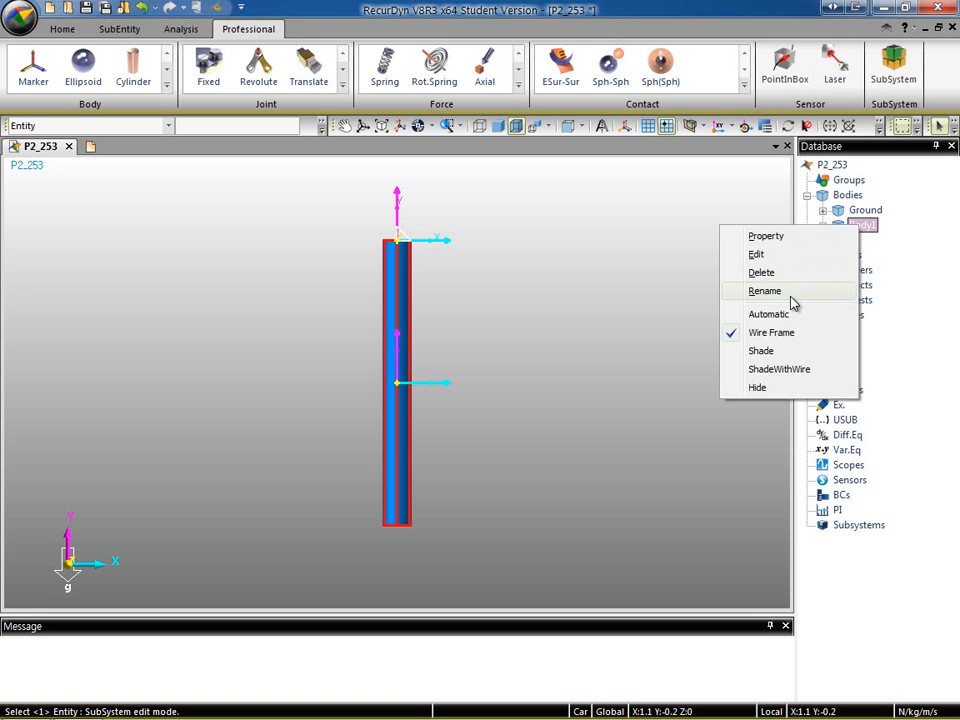
pyautogui.click(756, 255)
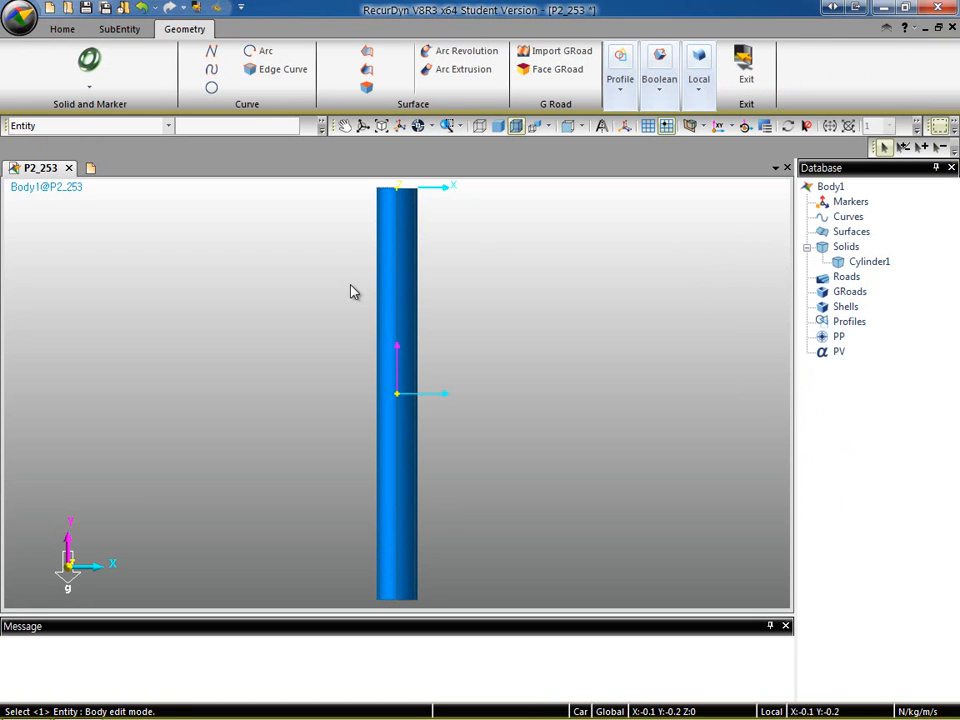
pyautogui.click(407, 311)
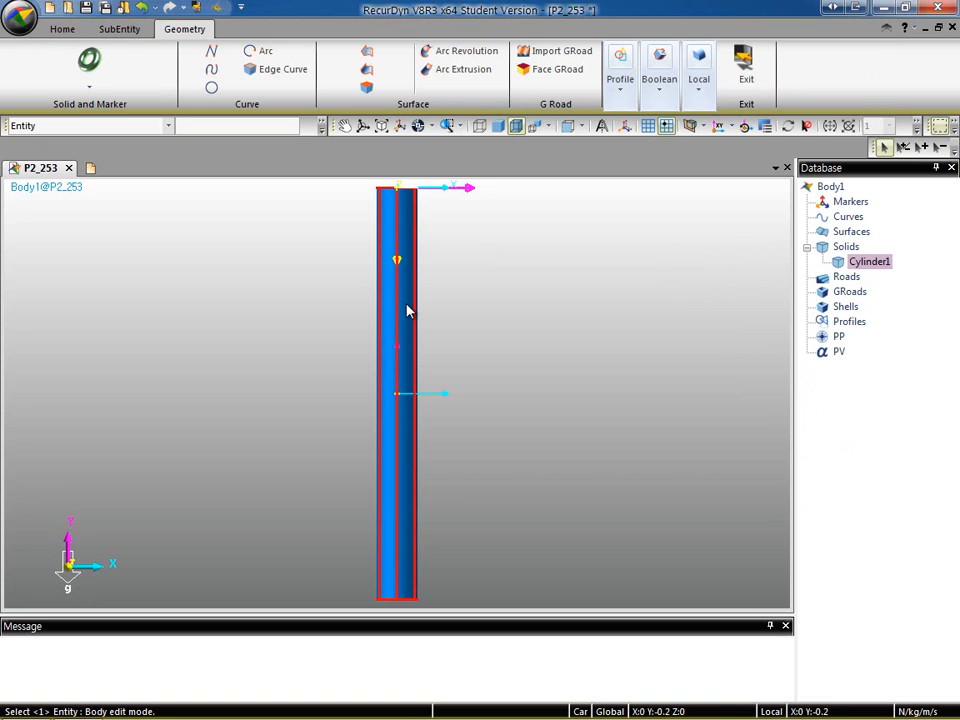
pyautogui.click(871, 262)
pyautogui.rightClick(860, 264)
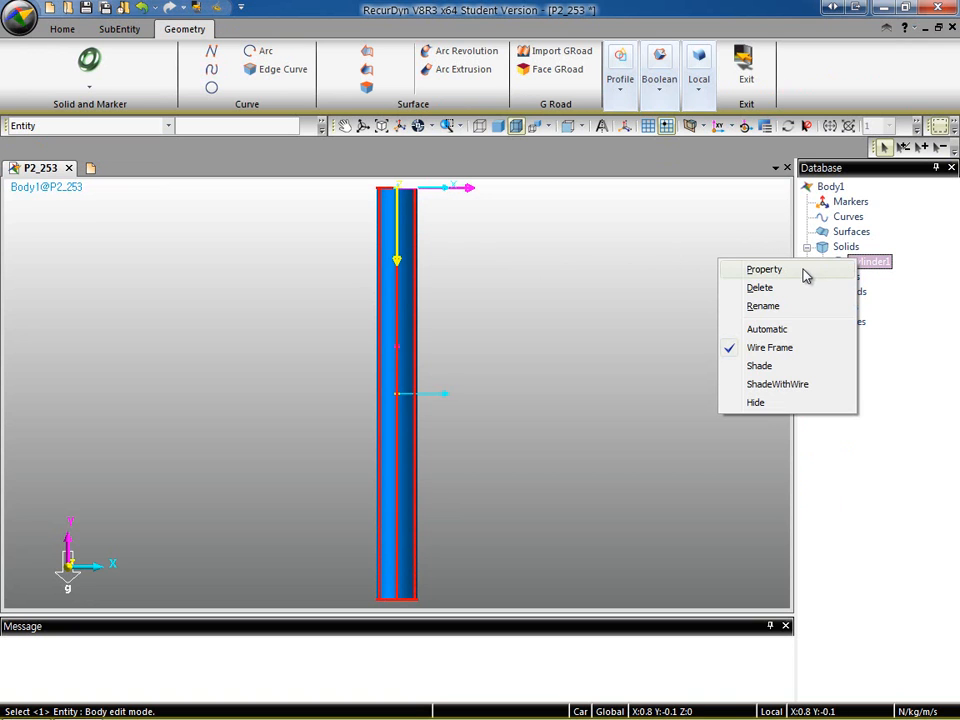
pyautogui.click(525, 272)
pyautogui.rightClick(403, 248)
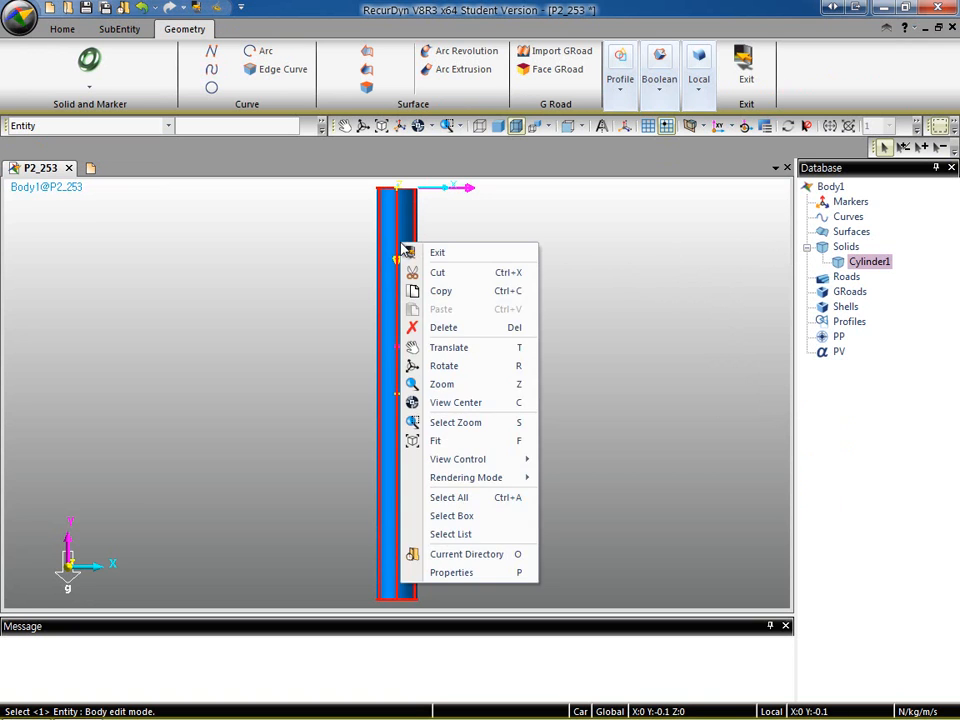
pyautogui.click(483, 574)
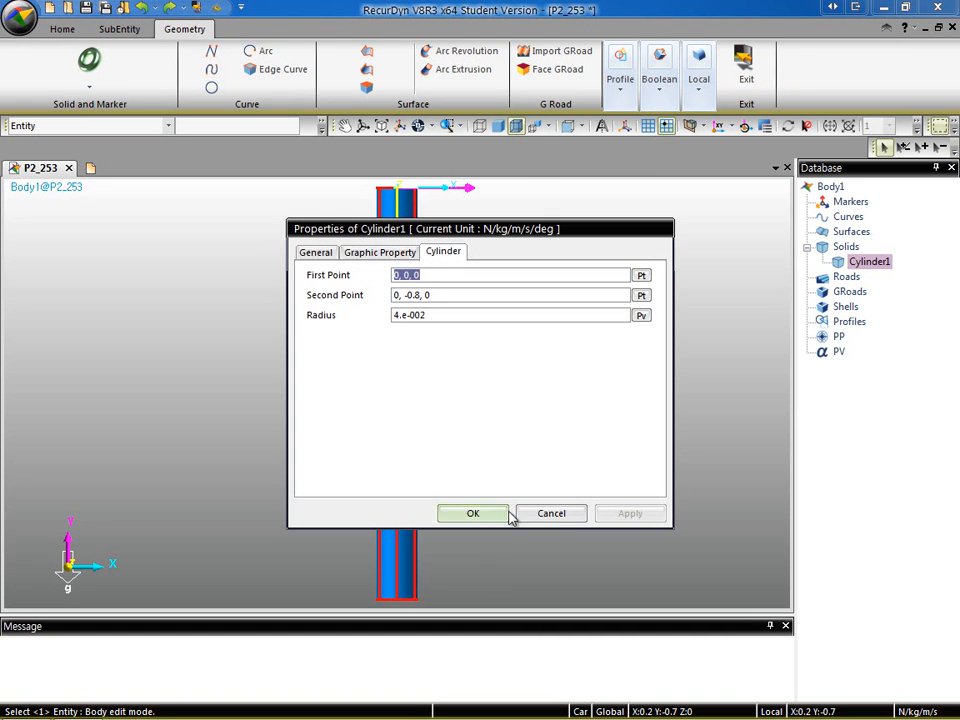
# Step: Set the cylinder's radius to 0.01 m and apply the change
pyautogui.click(432, 274)
pyautogui.click(439, 295)
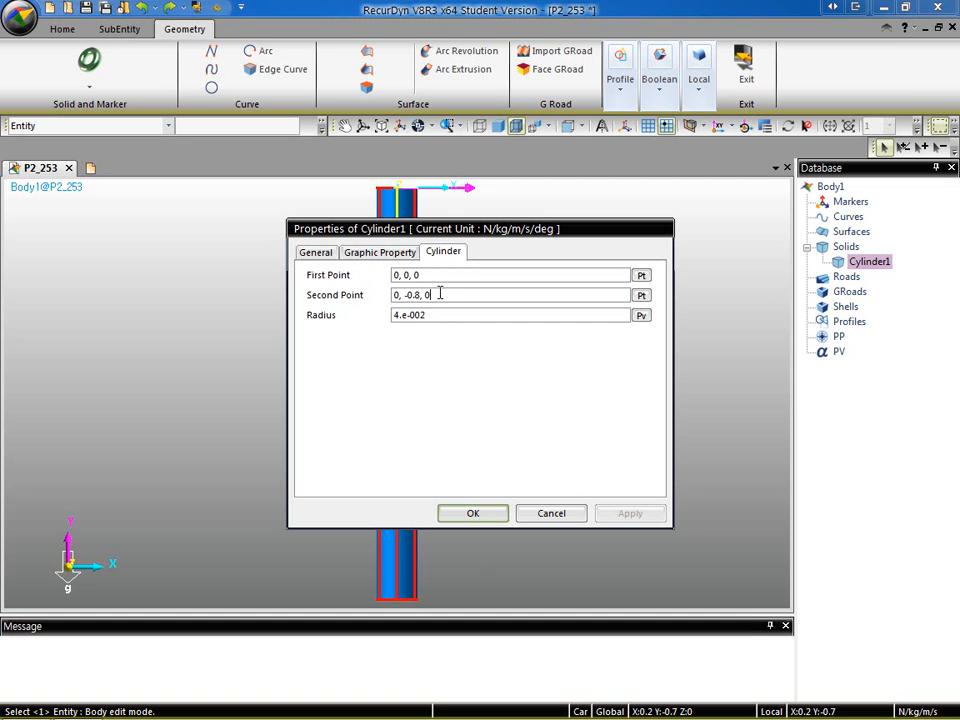
pyautogui.moveTo(433, 315); pyautogui.dragTo(386, 315)
pyautogui.moveTo(437, 233); pyautogui.dragTo(576, 224)
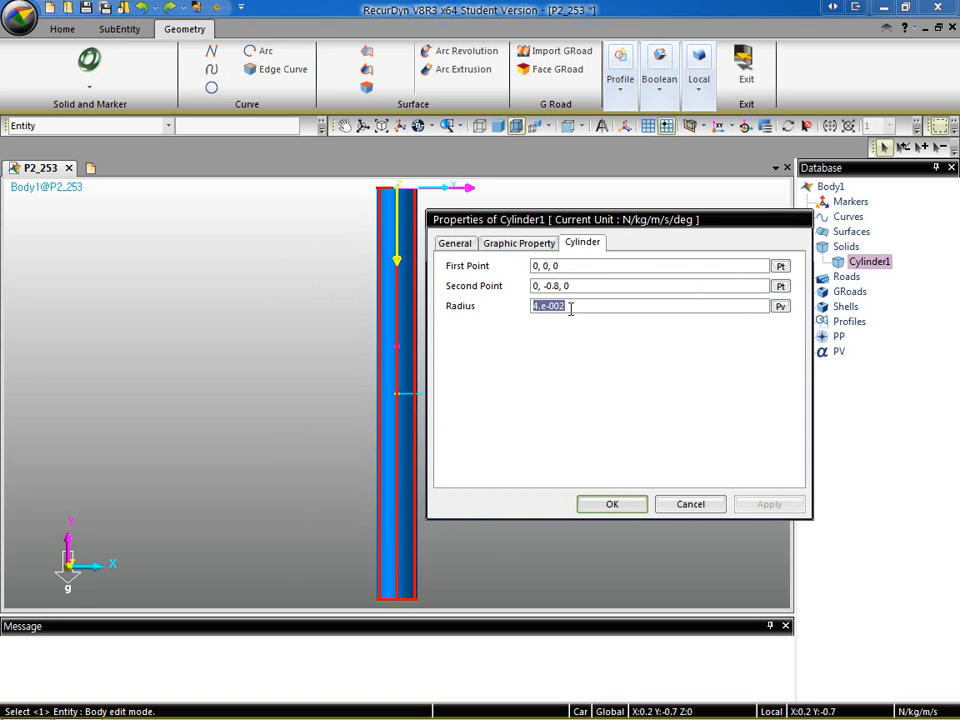
pyautogui.write('0.001')
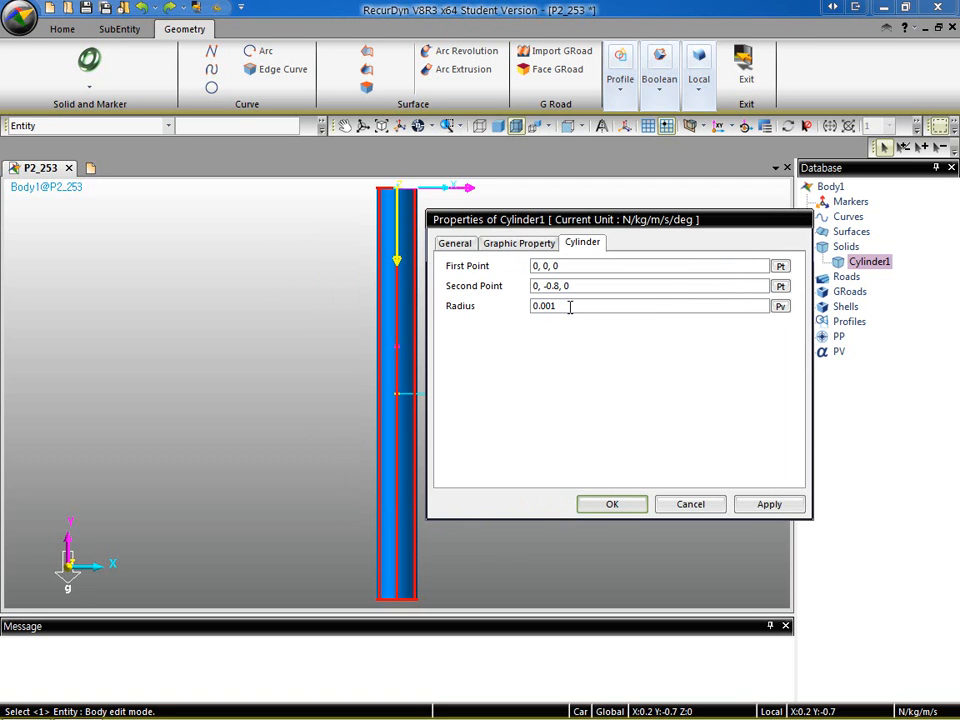
pyautogui.press('BackSpace')
pyautogui.press('BackSpace')
pyautogui.write('1')
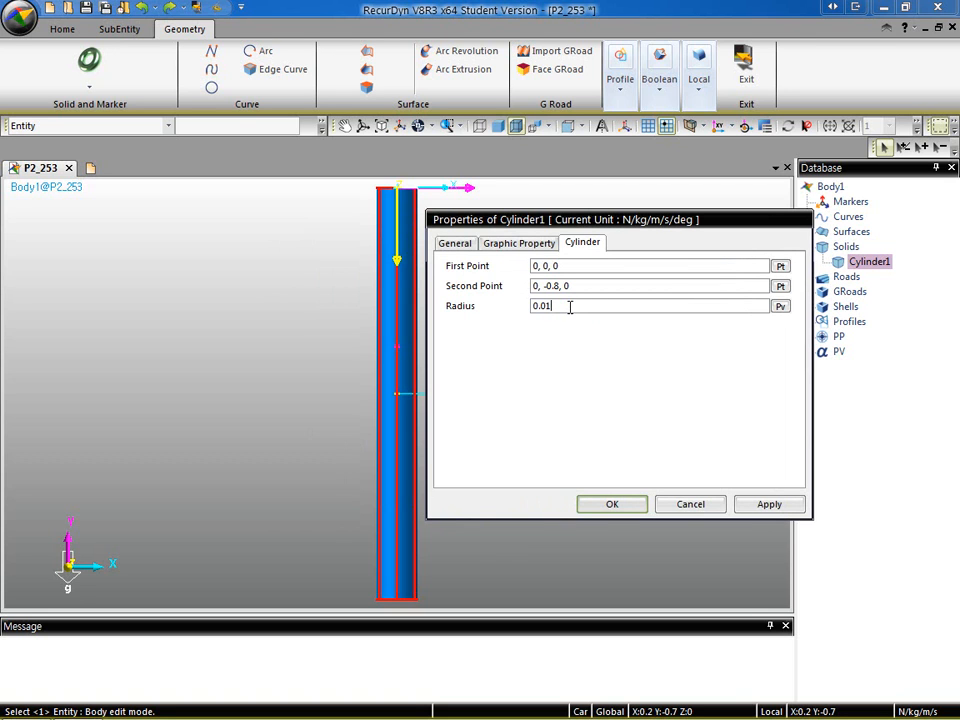
pyautogui.click(769, 504)
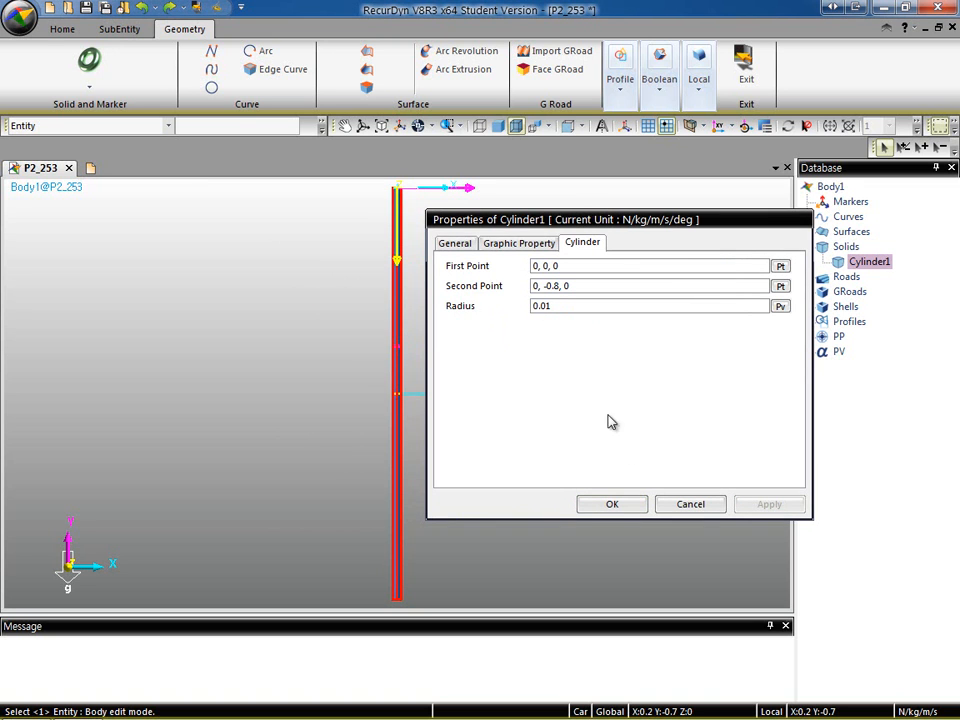
pyautogui.click(625, 508)
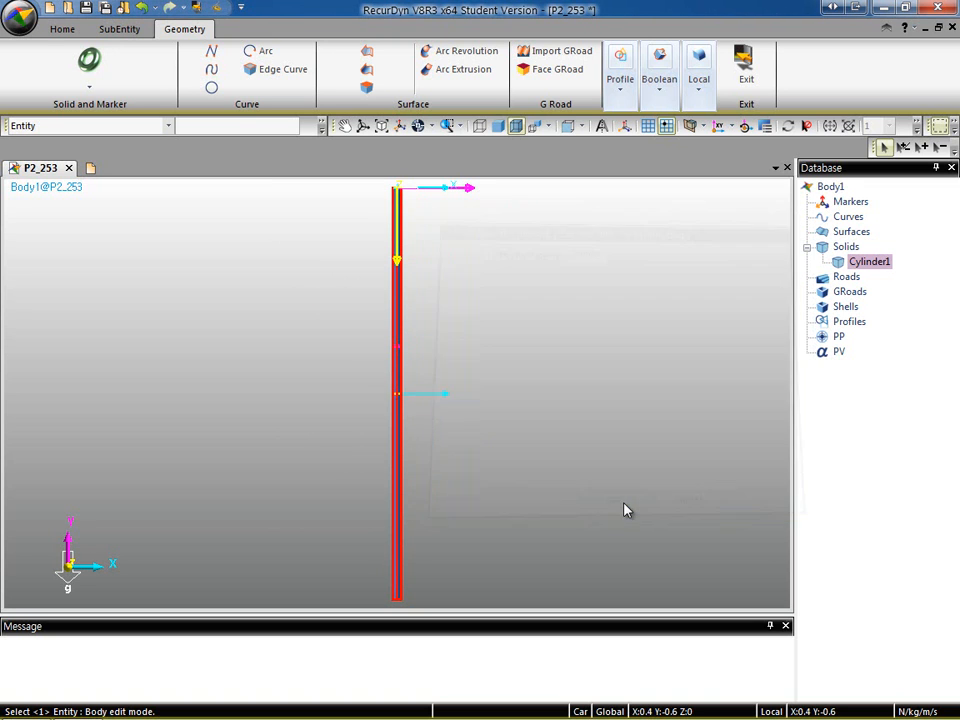
# Step: Leave Body1's edit mode and return to the full model
pyautogui.click(553, 471)
pyautogui.press('t')
pyautogui.moveTo(501, 451); pyautogui.dragTo(501, 446)
pyautogui.scroll(3, 501, 446)
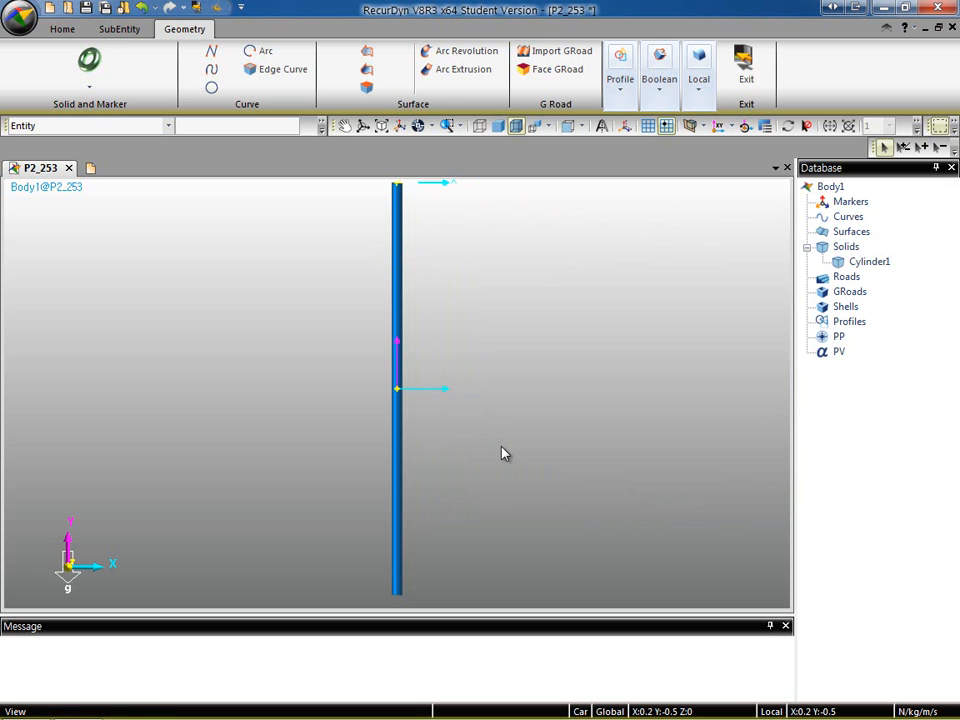
pyautogui.scroll(-4, 502, 448)
pyautogui.moveTo(415, 554); pyautogui.dragTo(381, 524, button='middle')
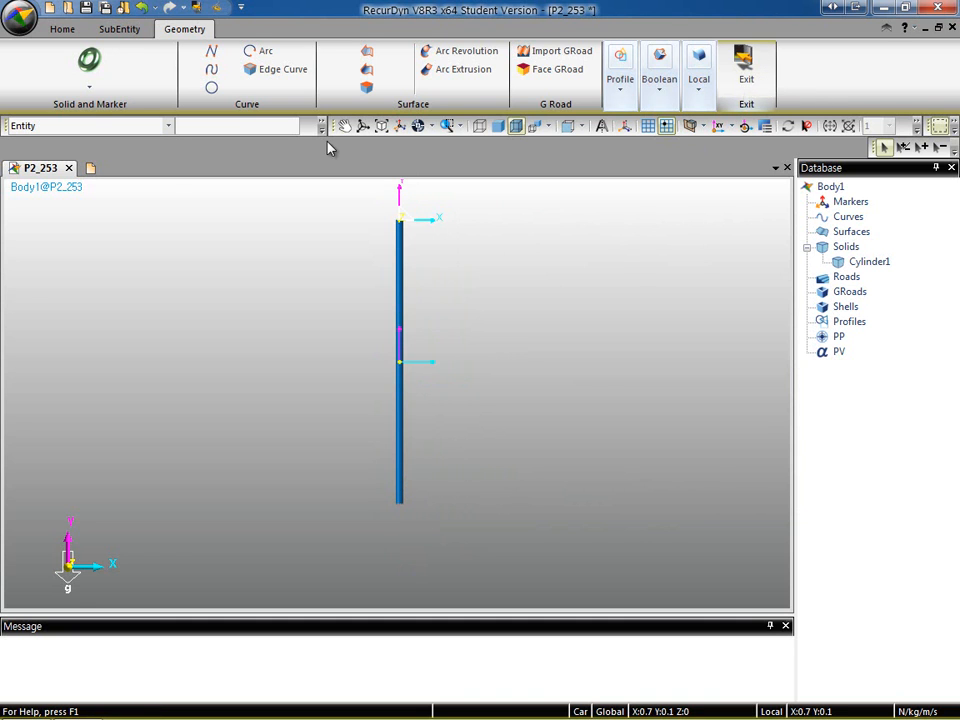
pyautogui.click(746, 64)
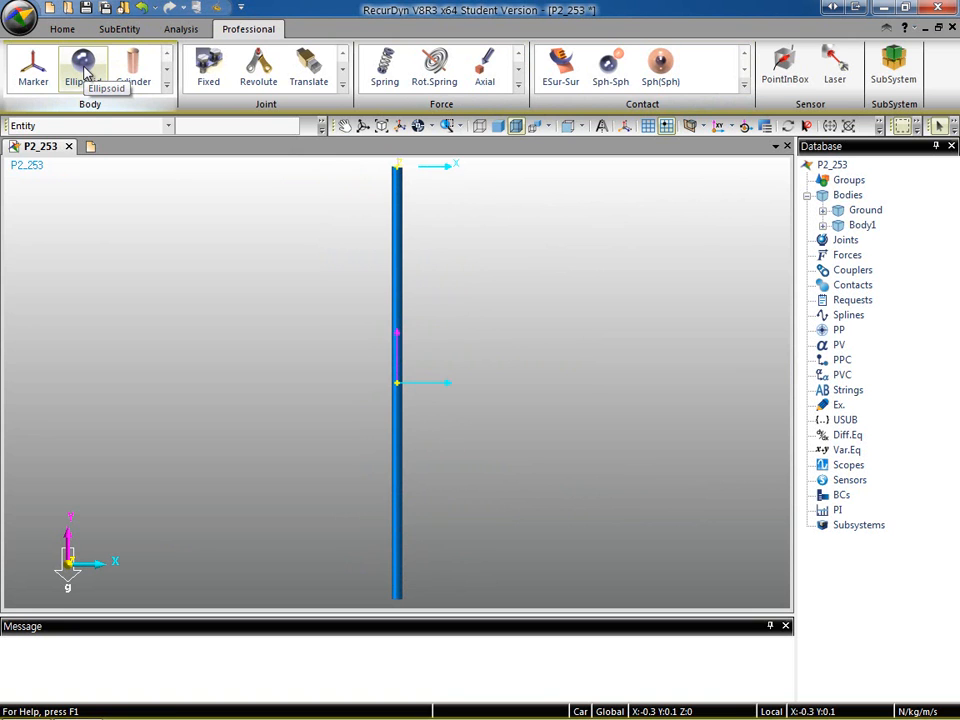
# Step: Create a spherical ellipsoid body centred on the rod's lower end at 0, -0.8, 0 with the Point, Distance method
pyautogui.click(84, 66)
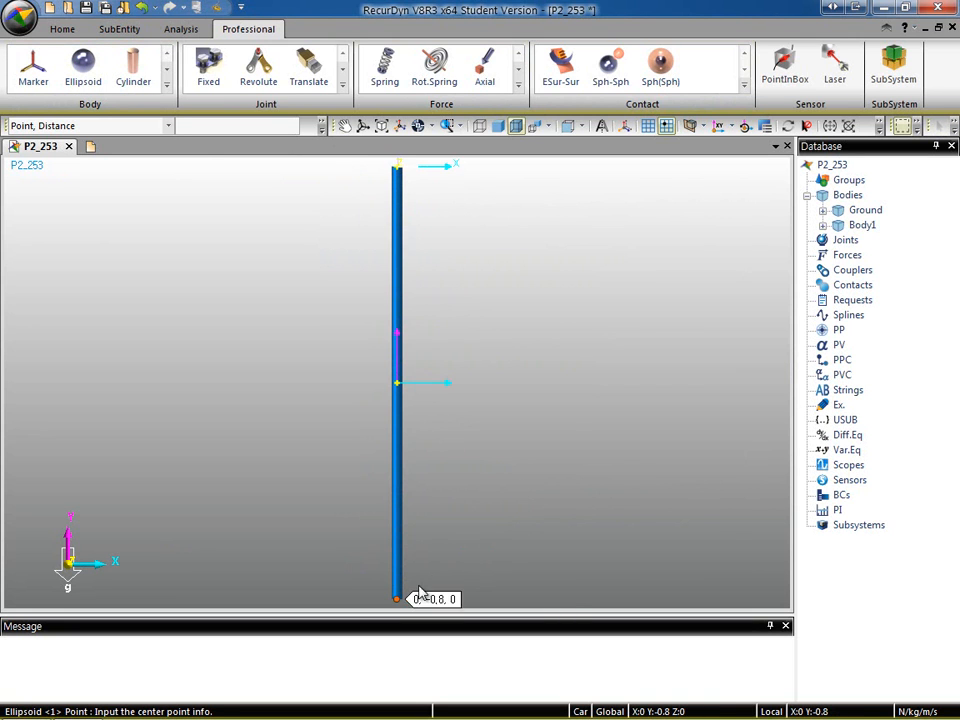
pyautogui.click(397, 600)
pyautogui.click(471, 574)
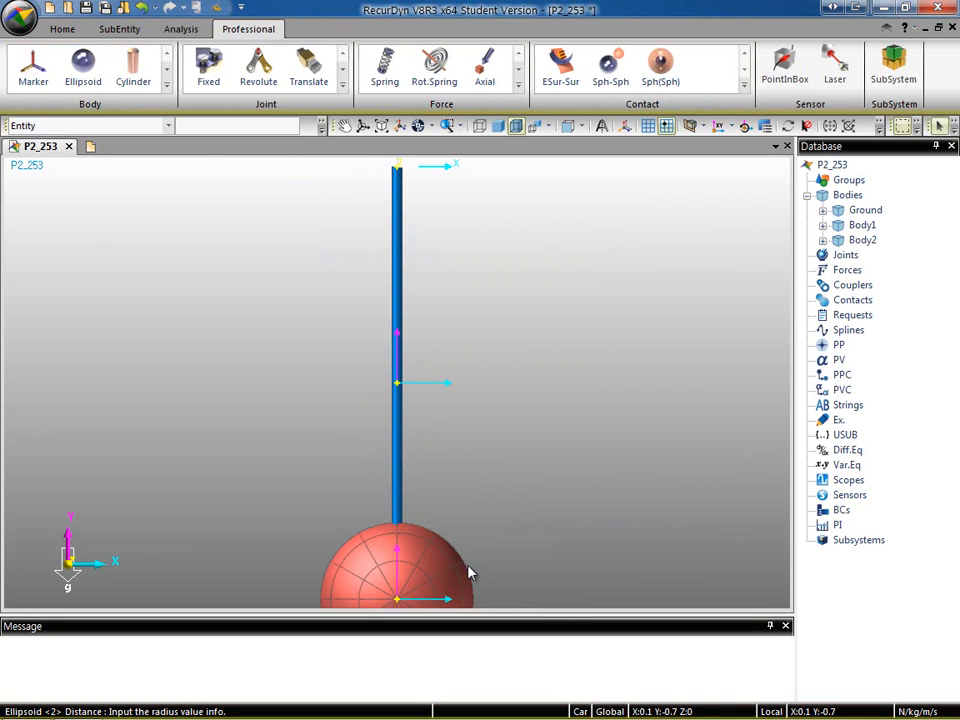
# Step: Compare the sphere and rod bodies, then undo the creation of the separate sphere body
pyautogui.click(862, 240)
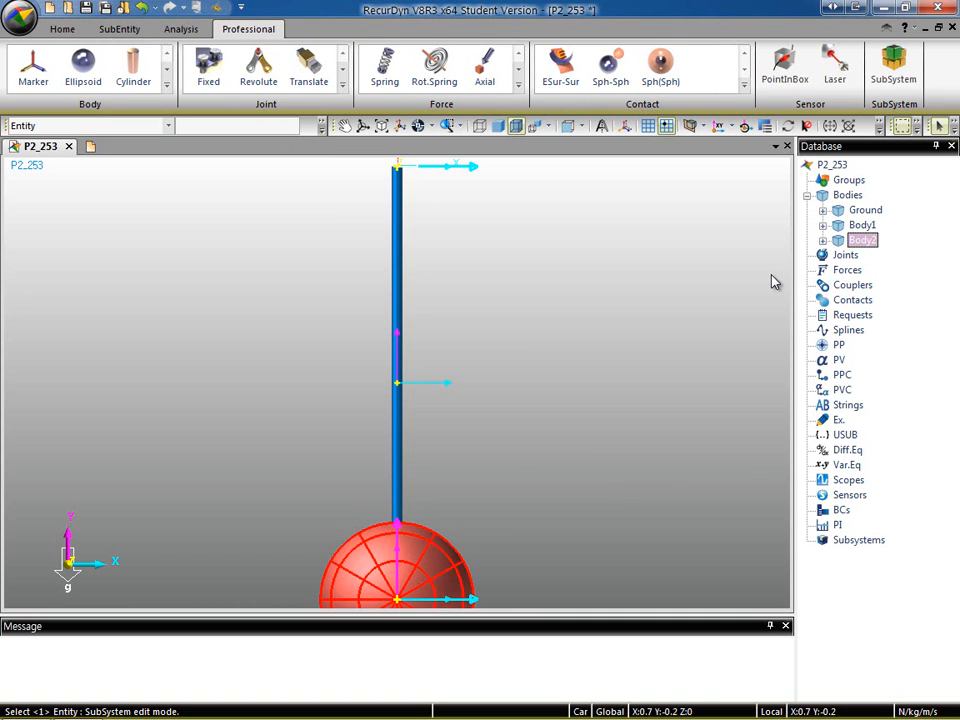
pyautogui.click(866, 225)
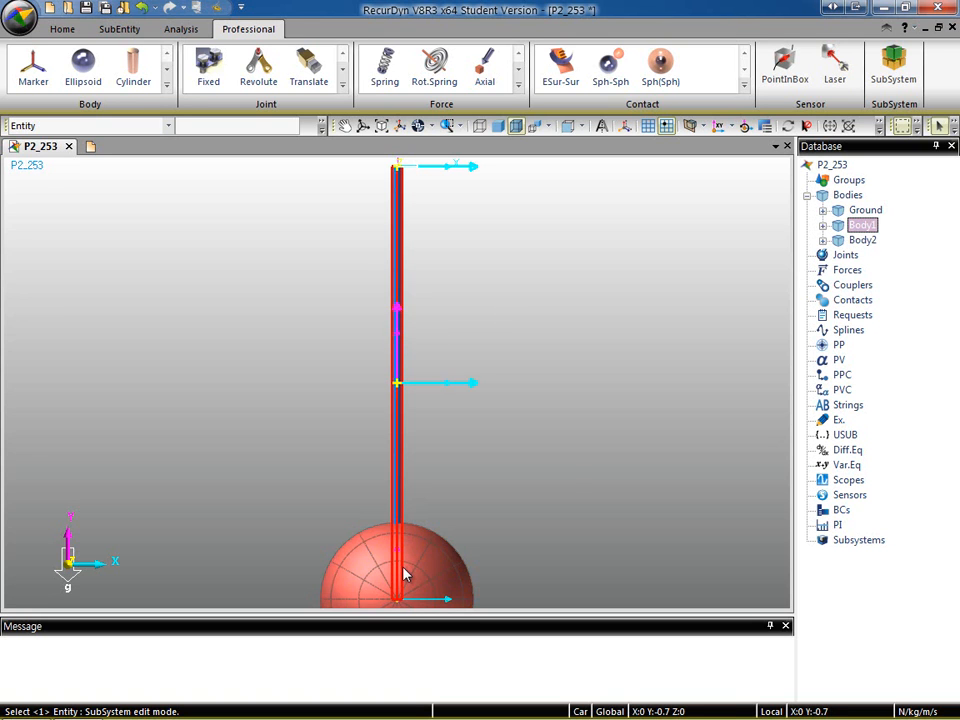
pyautogui.click(141, 7)
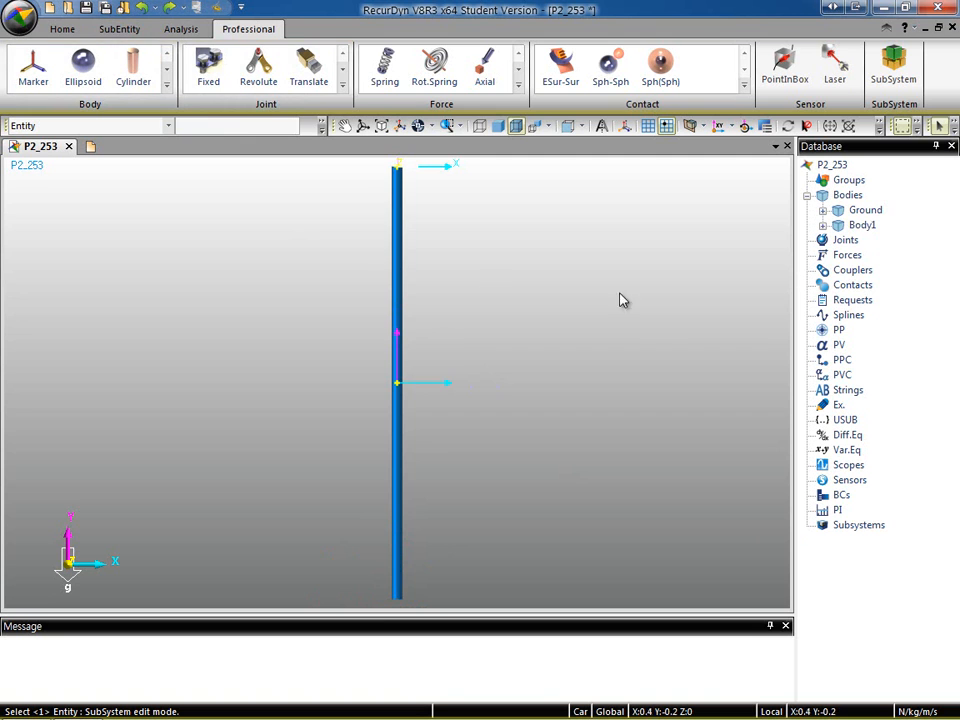
# Step: In Body1's edit mode, create a spherical ellipsoid centred on the rod's lower end at 0, -0.8, 0 with a radius of about 0.14 m
pyautogui.doubleClick(401, 263)
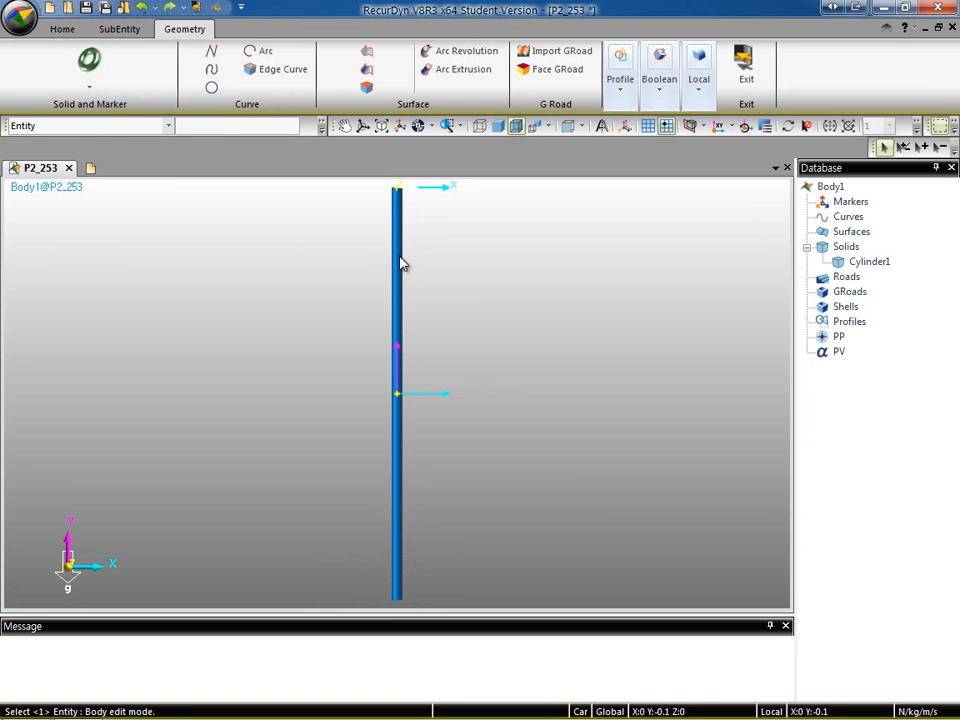
pyautogui.scroll(-2, 500, 470)
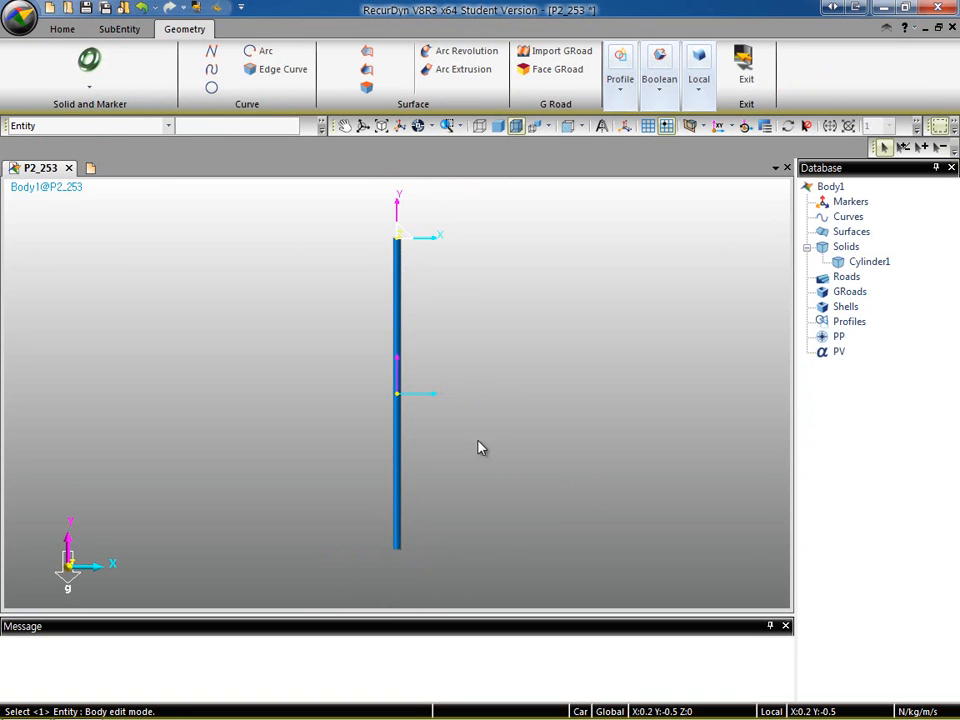
pyautogui.click(862, 264)
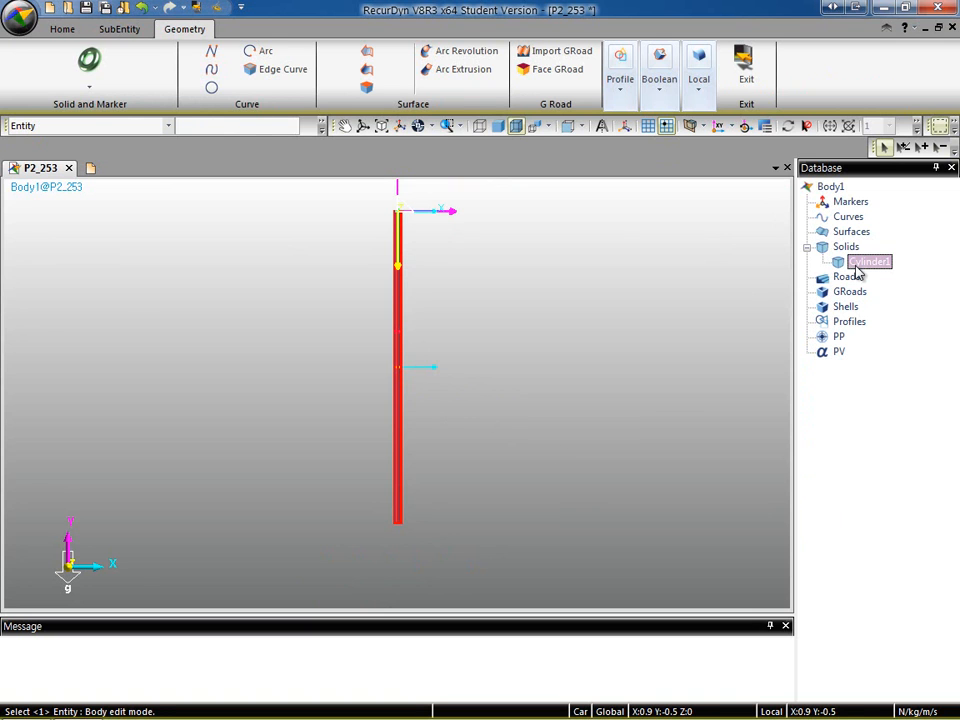
pyautogui.click(89, 89)
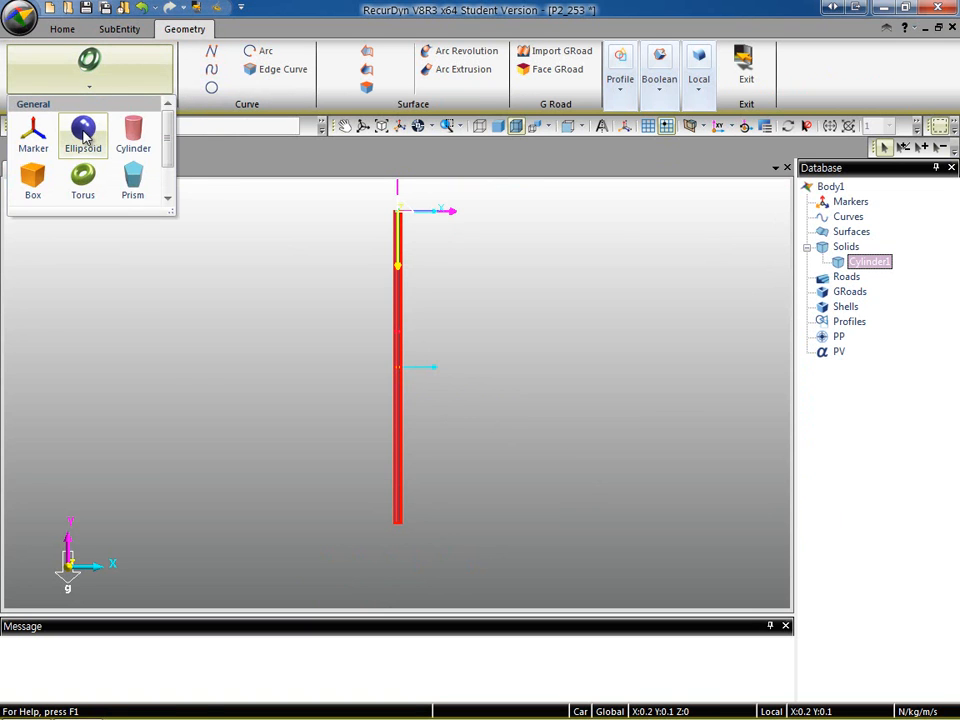
pyautogui.click(84, 131)
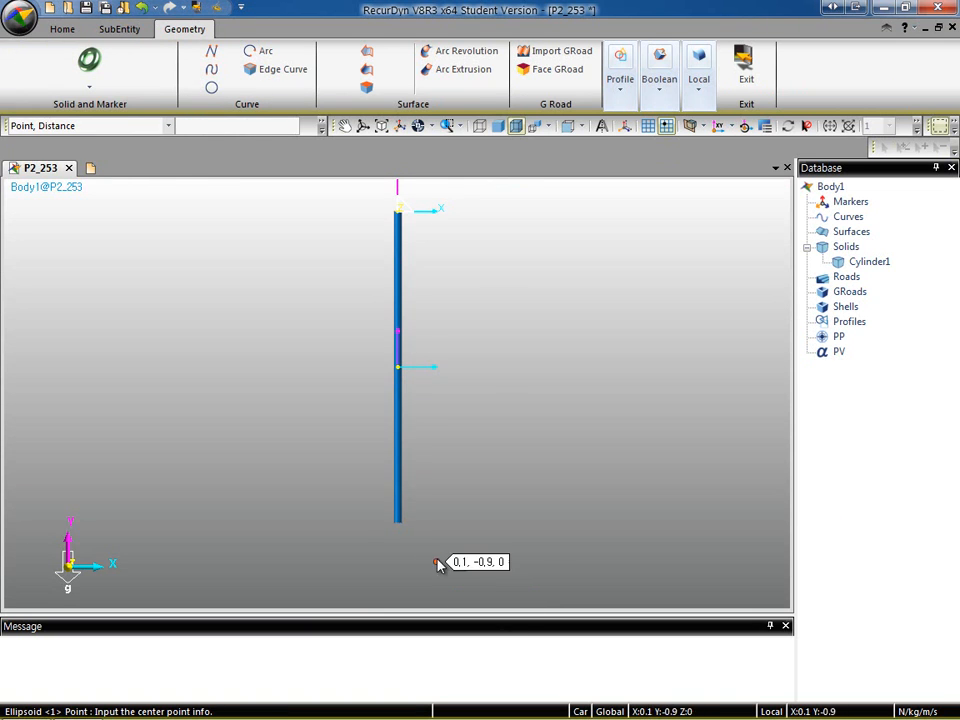
pyautogui.click(398, 523)
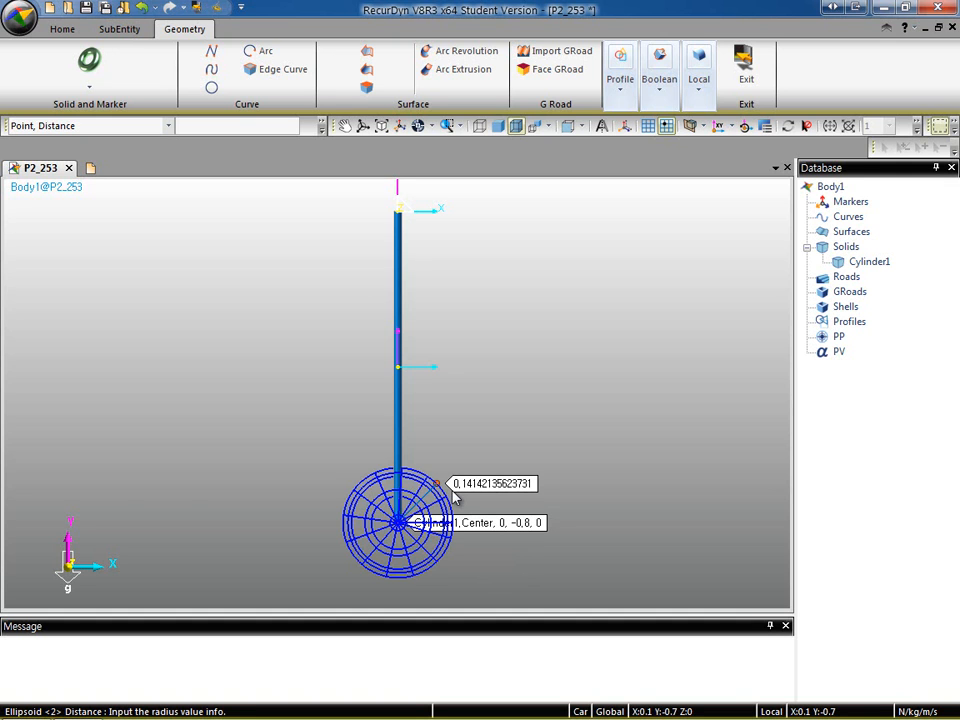
pyautogui.click(455, 503)
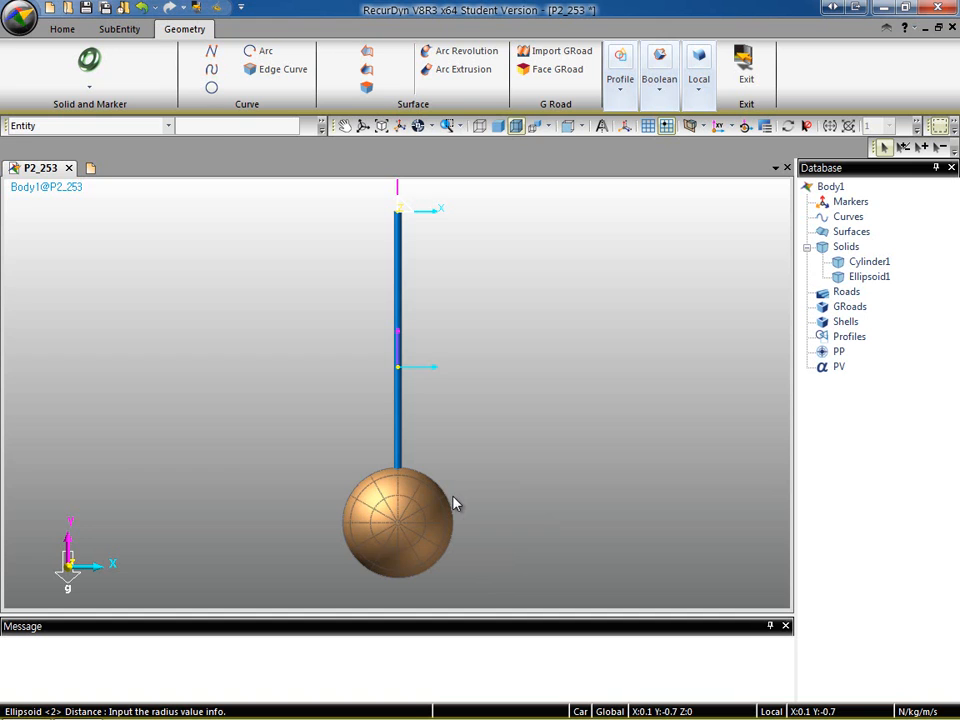
# Step: Set the ellipsoid solid's radius to 0.05 m as a sphere and apply the change
pyautogui.click(868, 263)
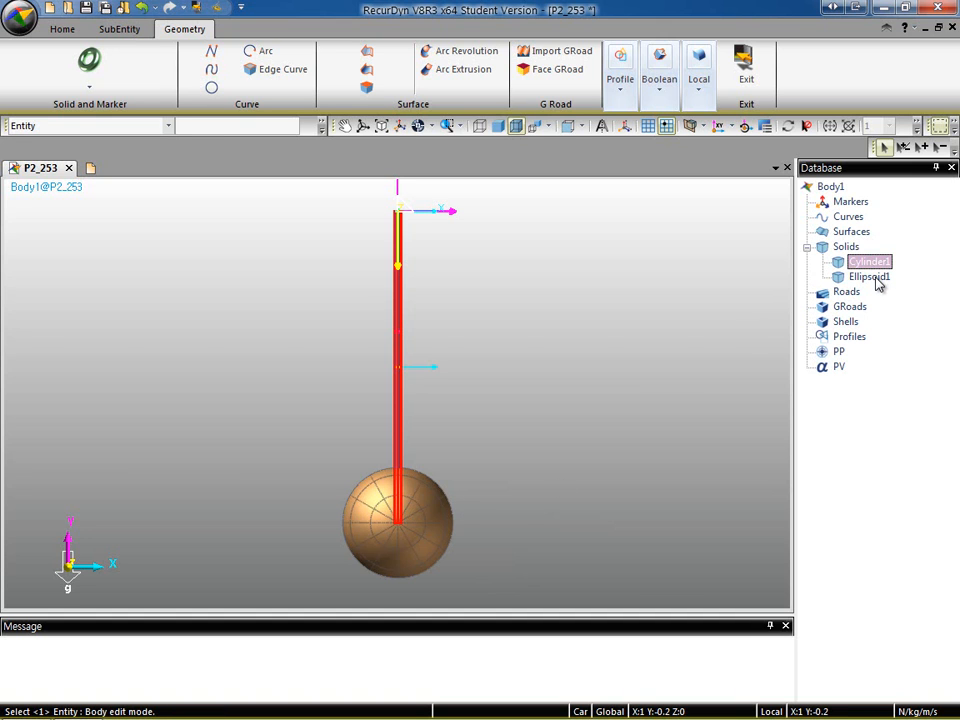
pyautogui.click(868, 277)
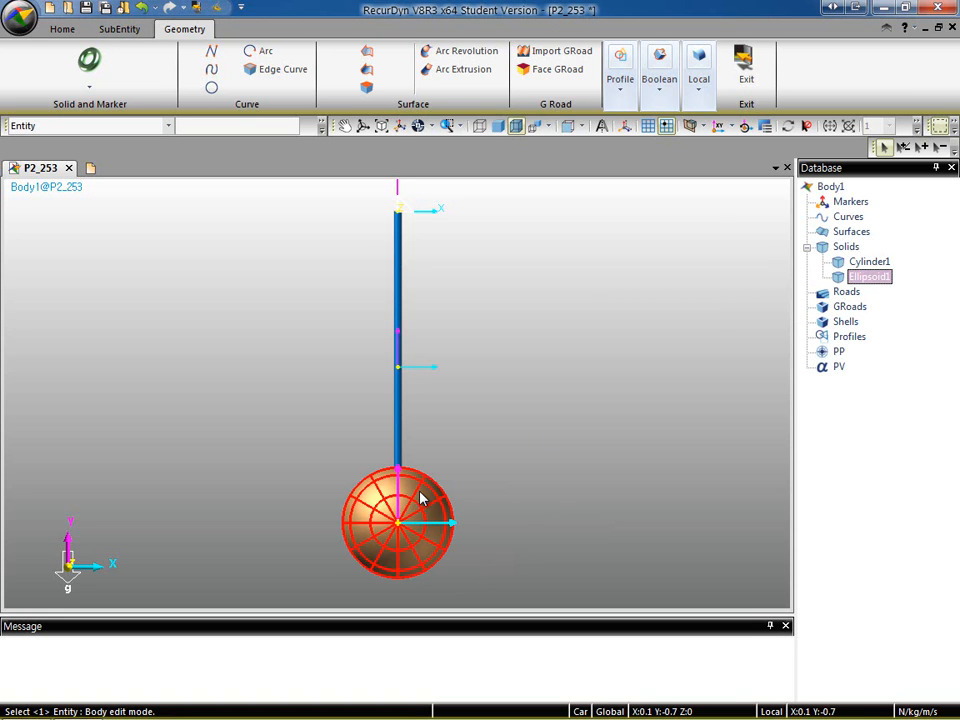
pyautogui.rightClick(858, 278)
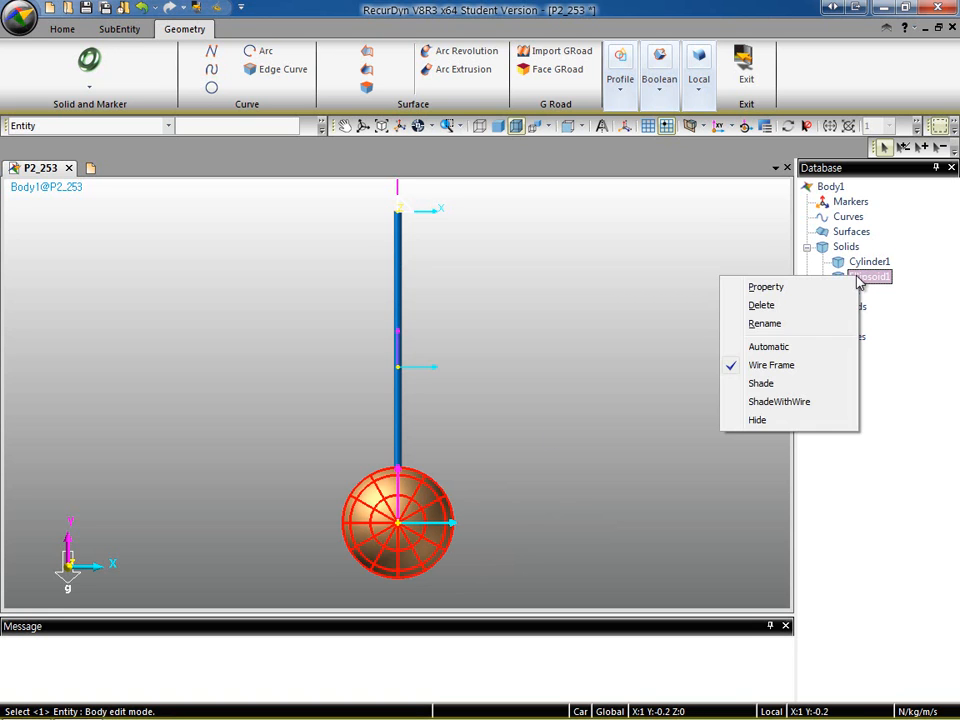
pyautogui.click(788, 289)
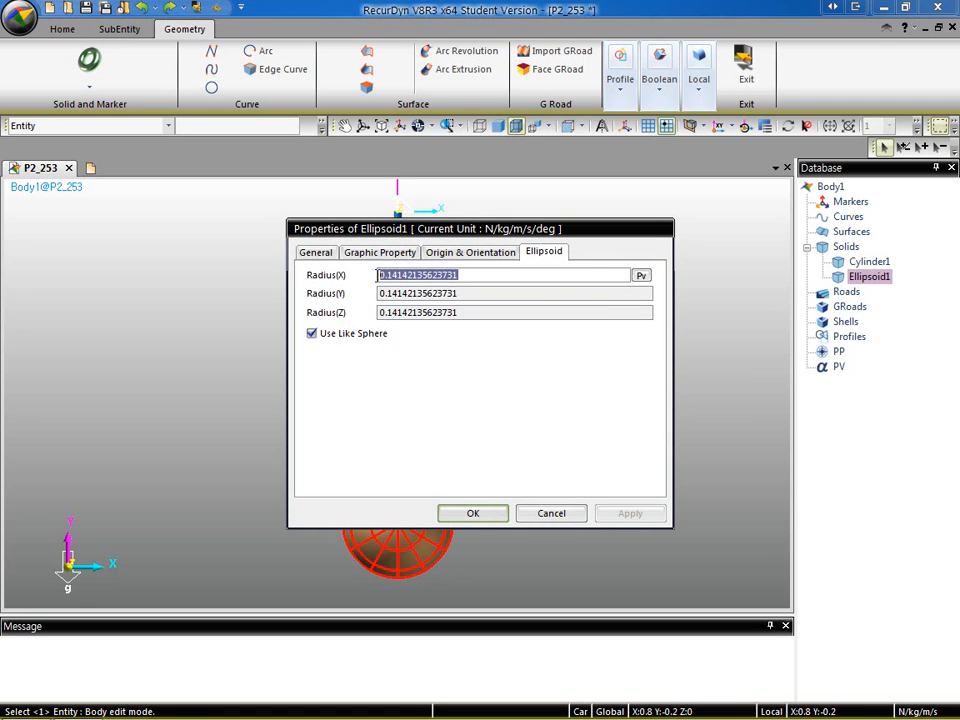
pyautogui.write('0.05')
pyautogui.moveTo(487, 229); pyautogui.dragTo(710, 234)
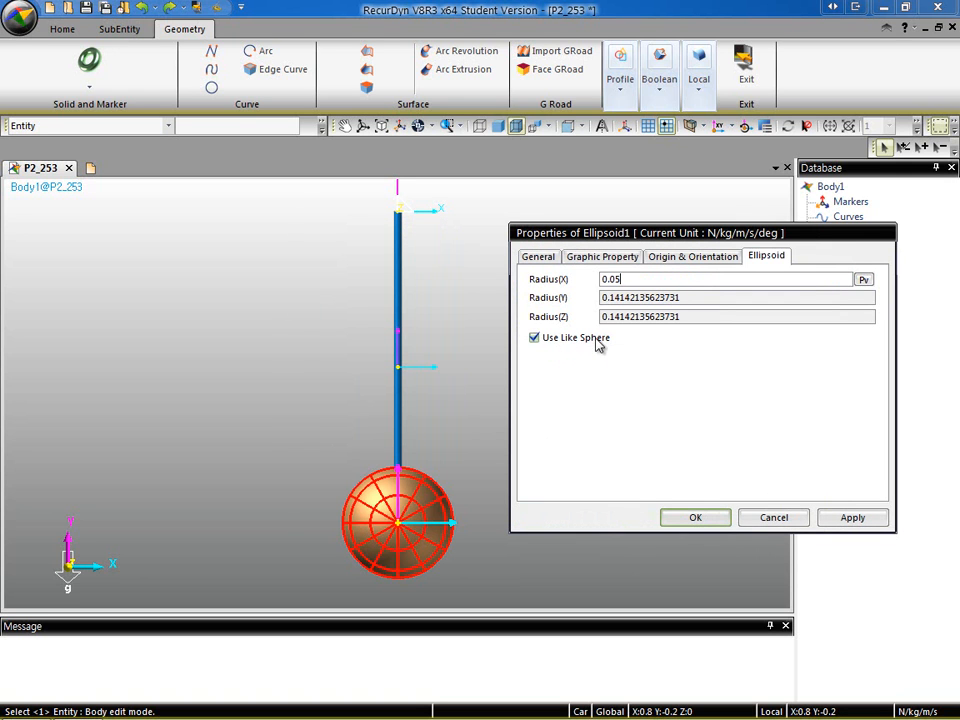
pyautogui.click(851, 519)
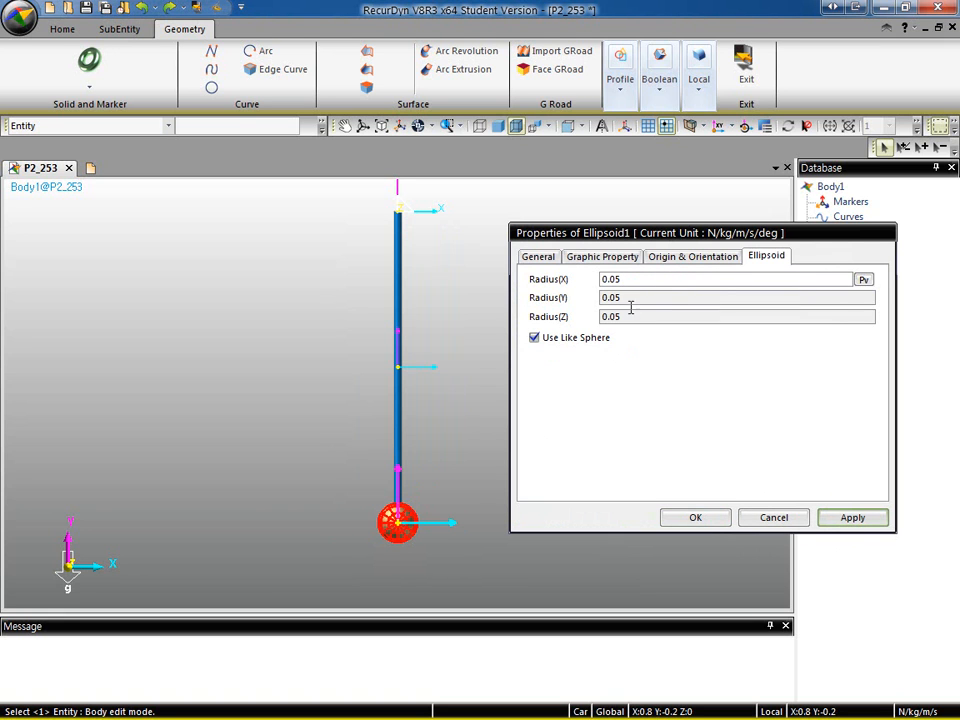
# Step: Turn off Use Like Sphere, apply a Y radius of 0.08 and a Z radius of 0.1, and inspect the ellipsoid at an angle
pyautogui.click(535, 340)
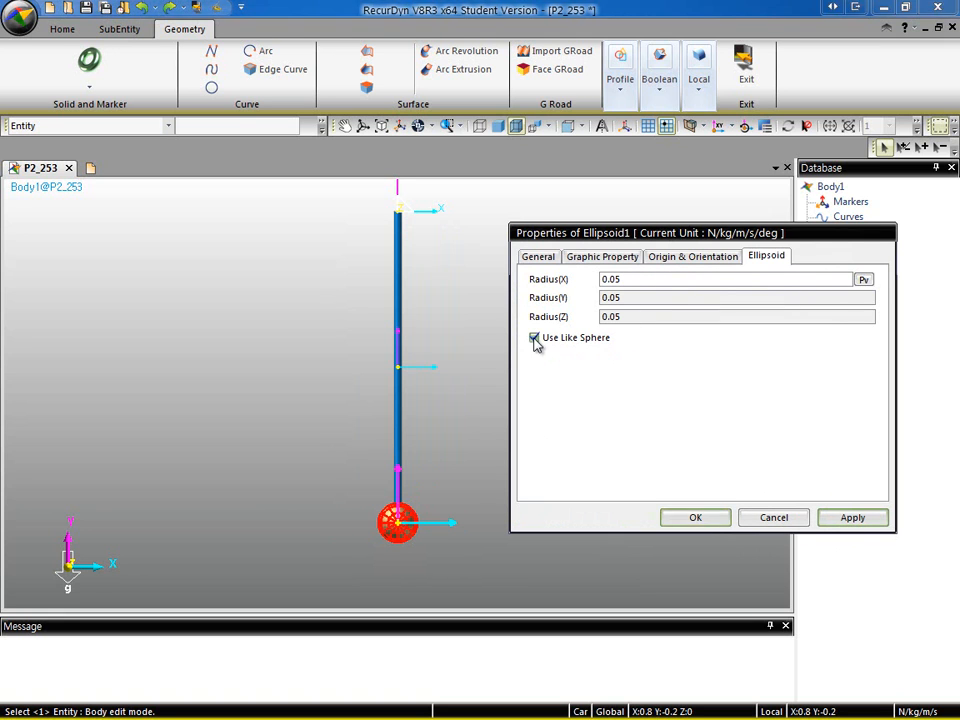
pyautogui.click(535, 339)
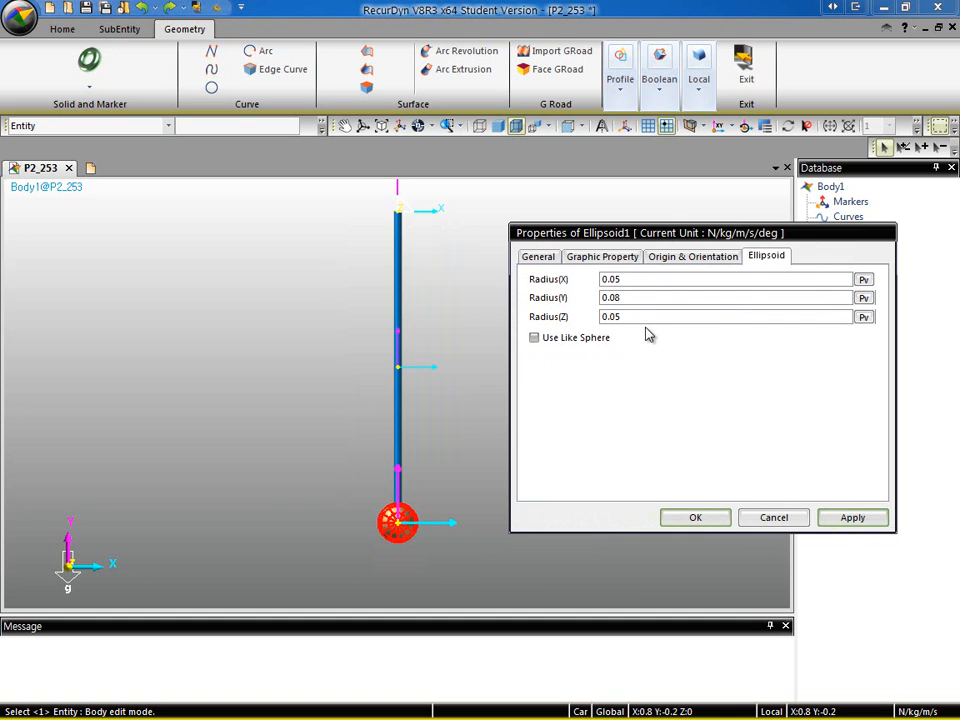
pyautogui.click(855, 522)
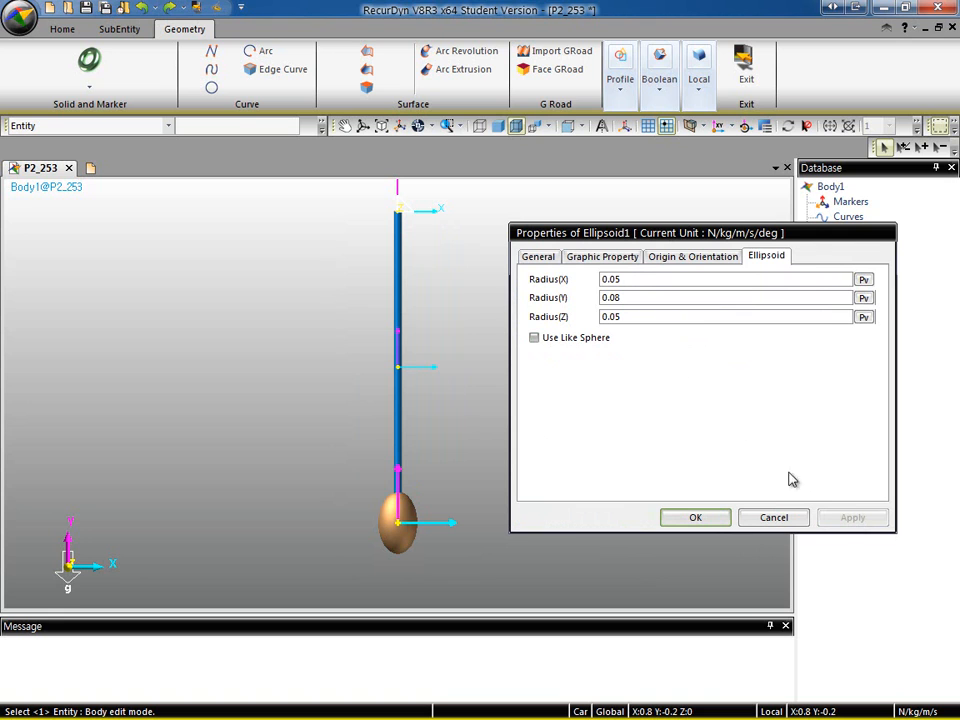
pyautogui.moveTo(619, 317); pyautogui.dragTo(593, 319)
pyautogui.write('0.')
pyautogui.click(853, 522)
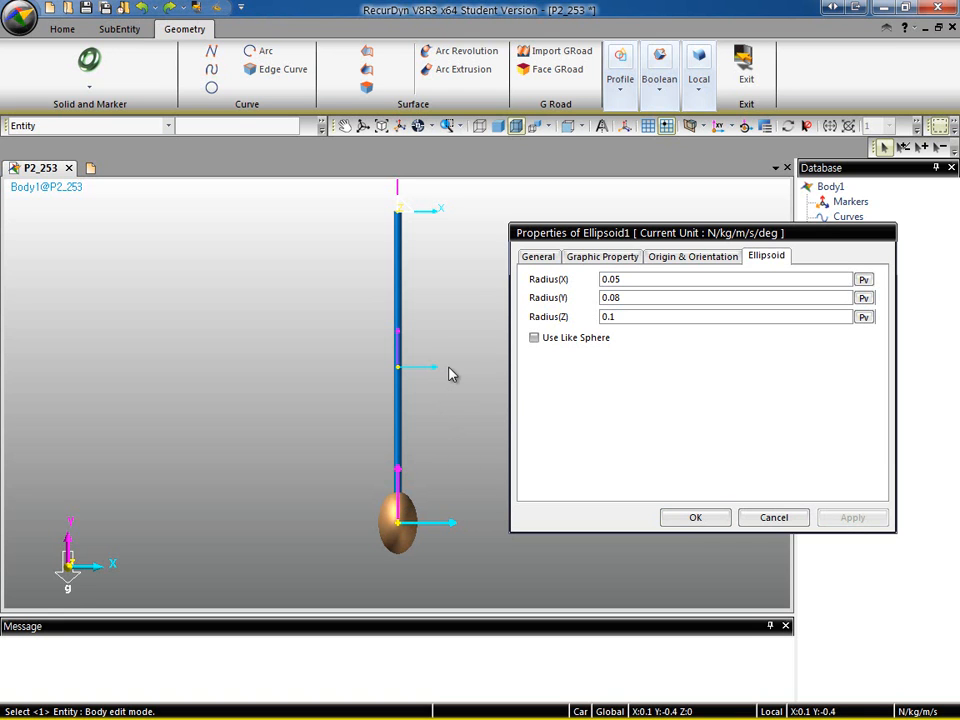
pyautogui.press('r')
pyautogui.moveTo(456, 366); pyautogui.dragTo(312, 390)
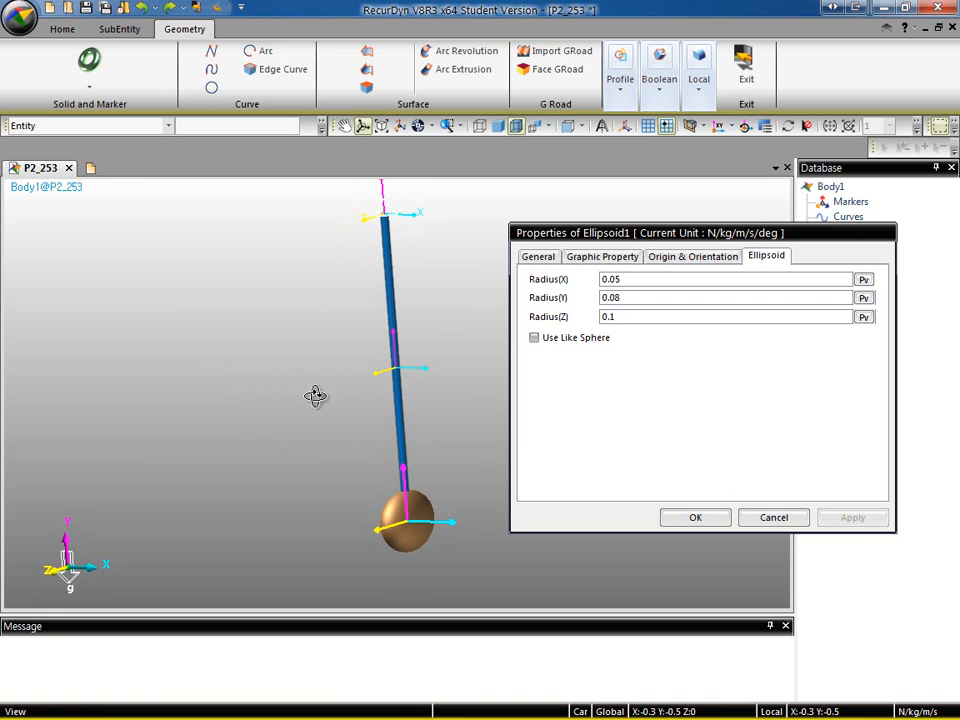
# Step: Set the ellipsoid's Z radius back to 0.05, re-enable Use Like Sphere and apply the changes
pyautogui.click(610, 316)
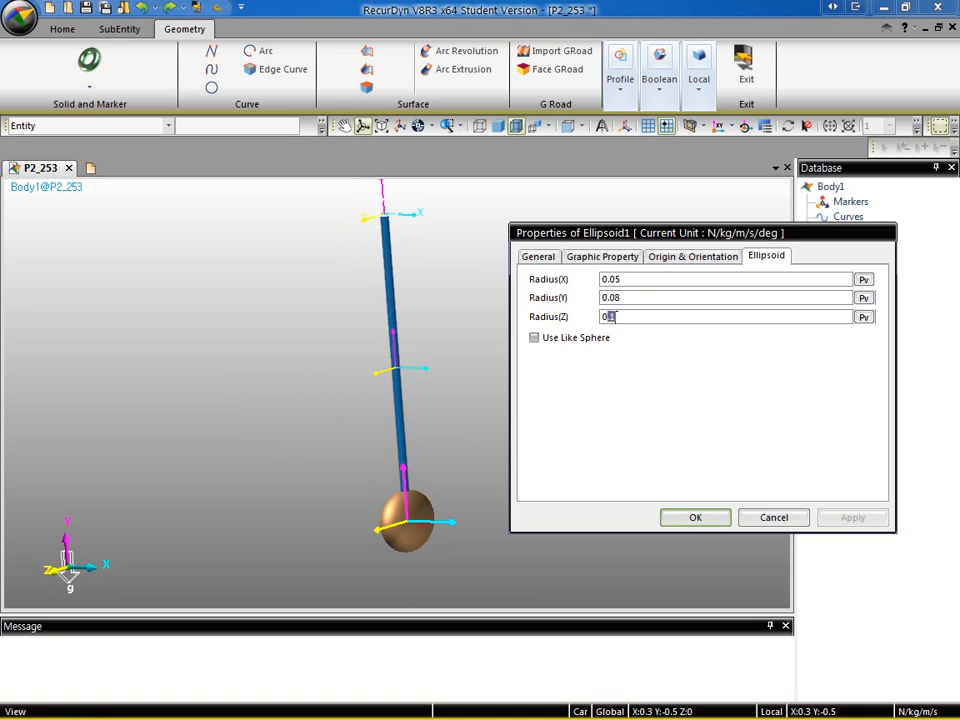
pyautogui.press('BackSpace')
pyautogui.write('05')
pyautogui.click(838, 520)
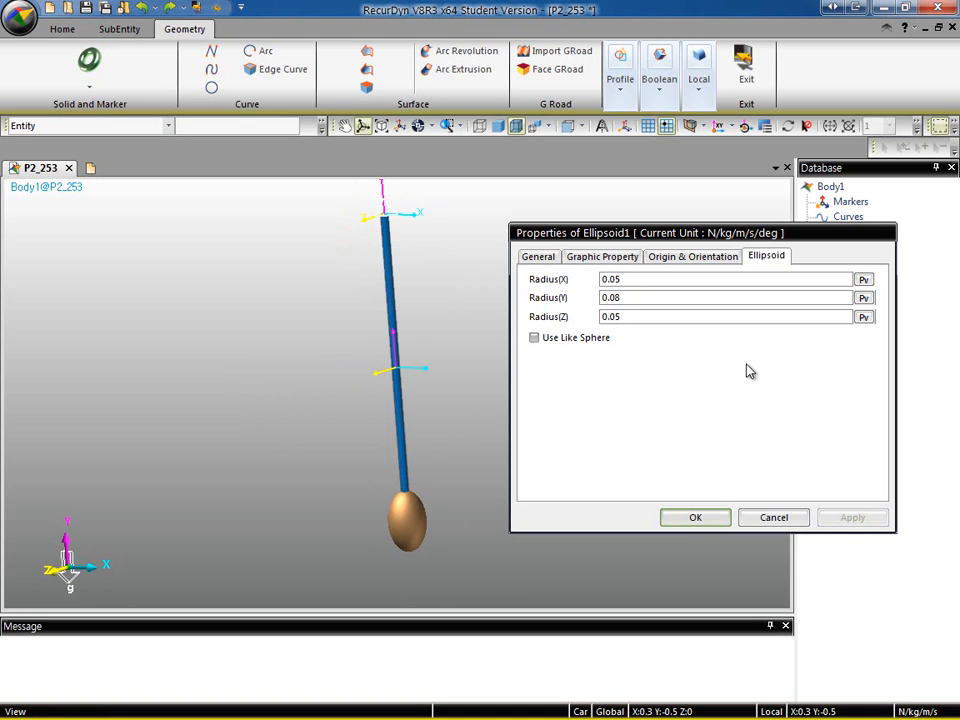
pyautogui.click(535, 339)
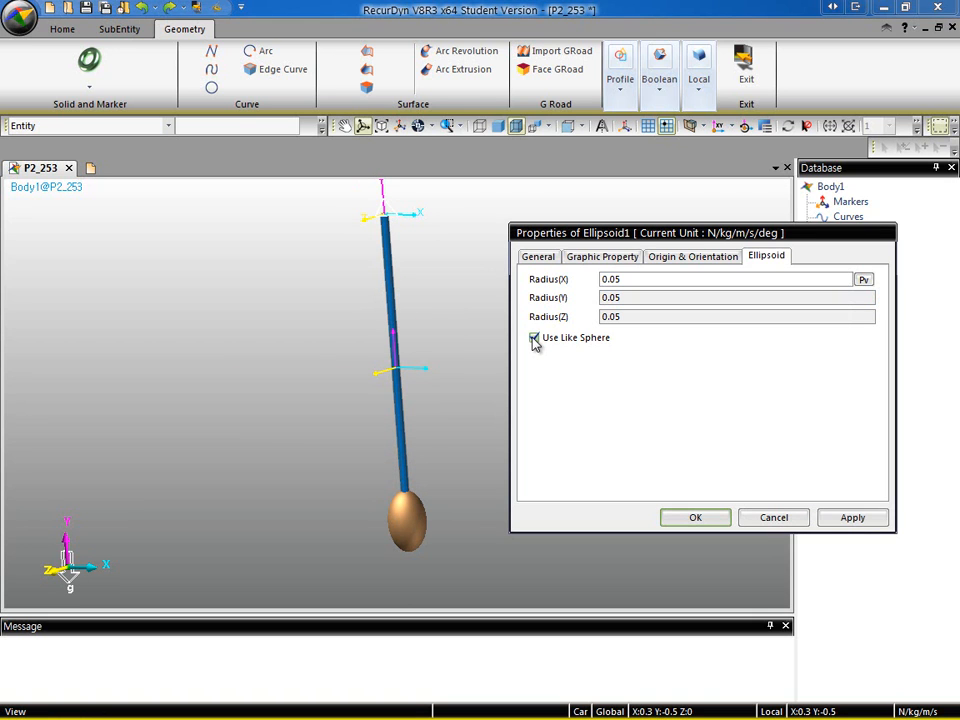
pyautogui.click(850, 522)
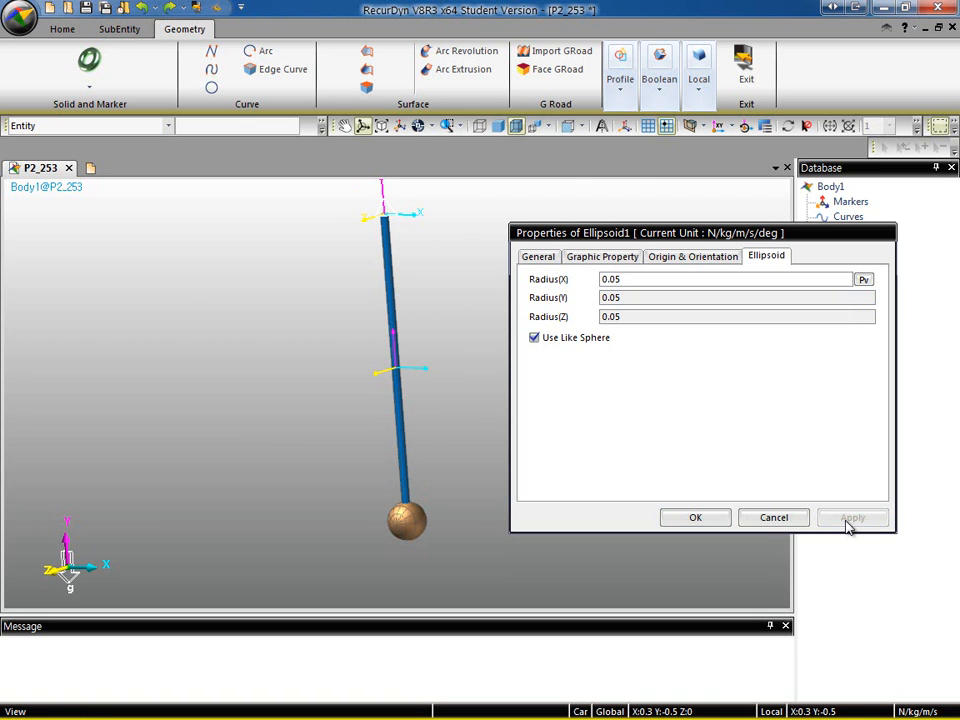
# Step: Accept the ellipsoid's properties and realign the view with the XY working plane
pyautogui.click(703, 517)
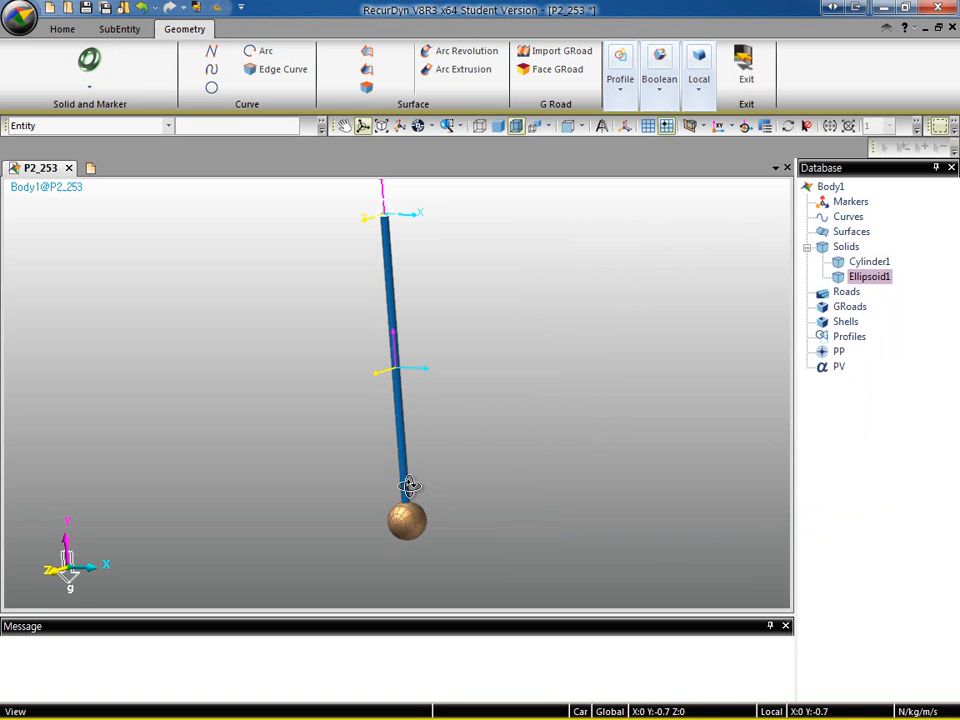
pyautogui.moveTo(476, 268)
pyautogui.mouseDown()
pyautogui.moveTo(523, 290)
pyautogui.moveTo(492, 274)
pyautogui.mouseUp()
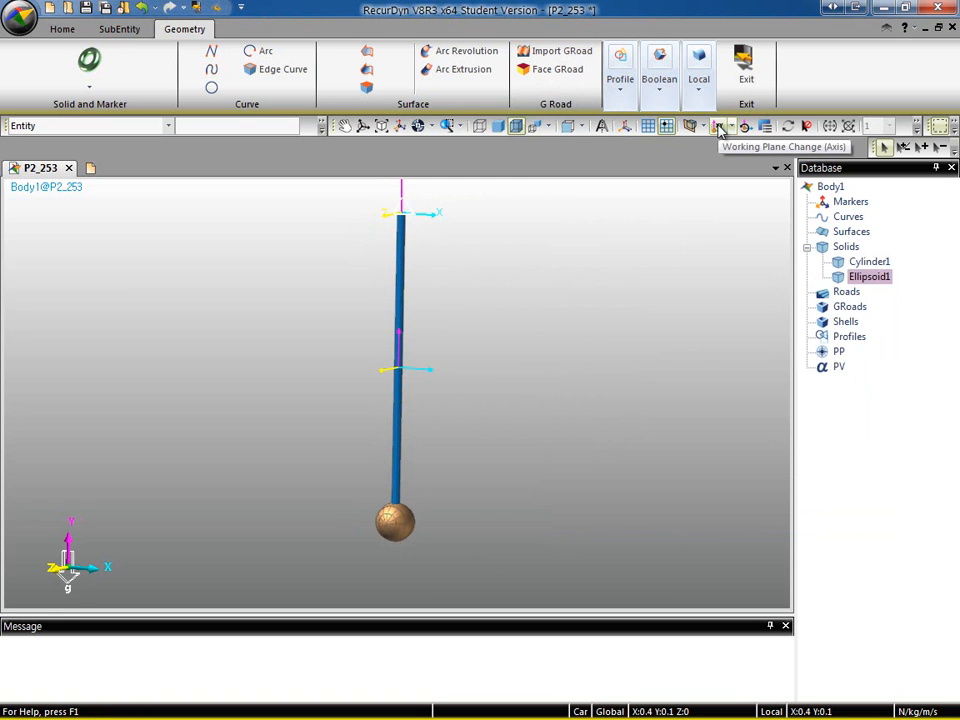
pyautogui.click(719, 130)
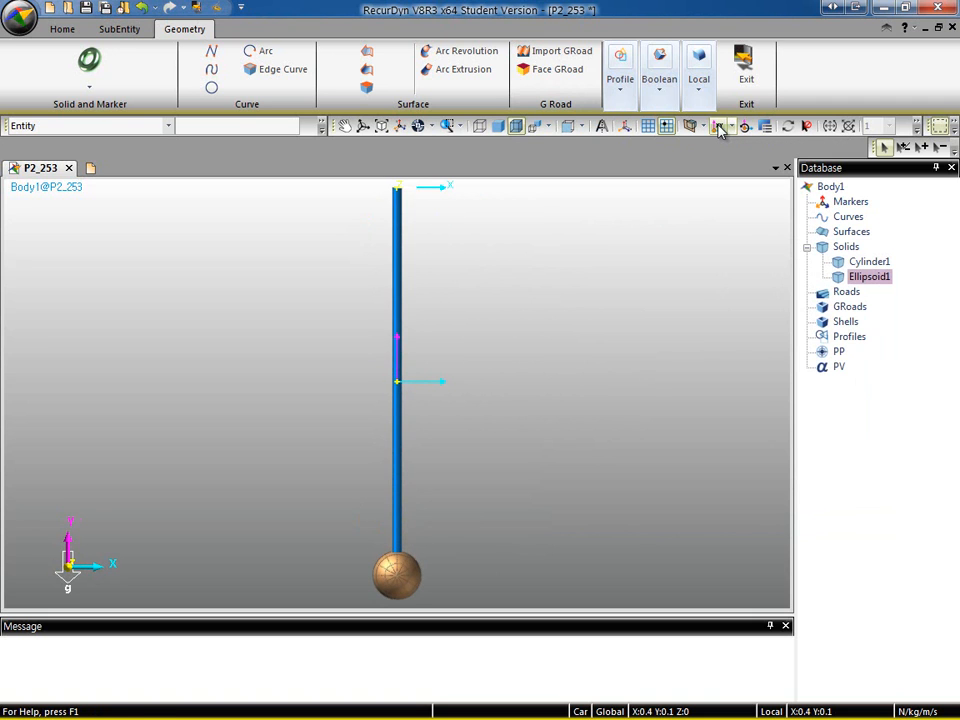
pyautogui.scroll(-2, 568, 364)
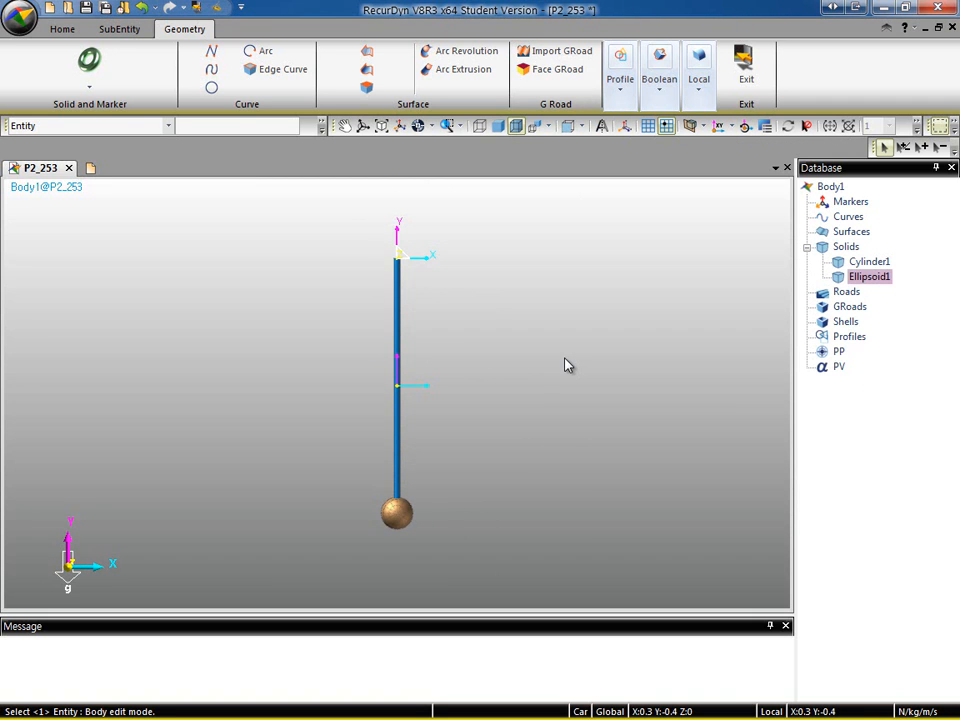
# Step: Unite the rod cylinder with the sphere at its lower end into one solid using the Boolean Unite operation
pyautogui.click(870, 263)
pyautogui.click(877, 278)
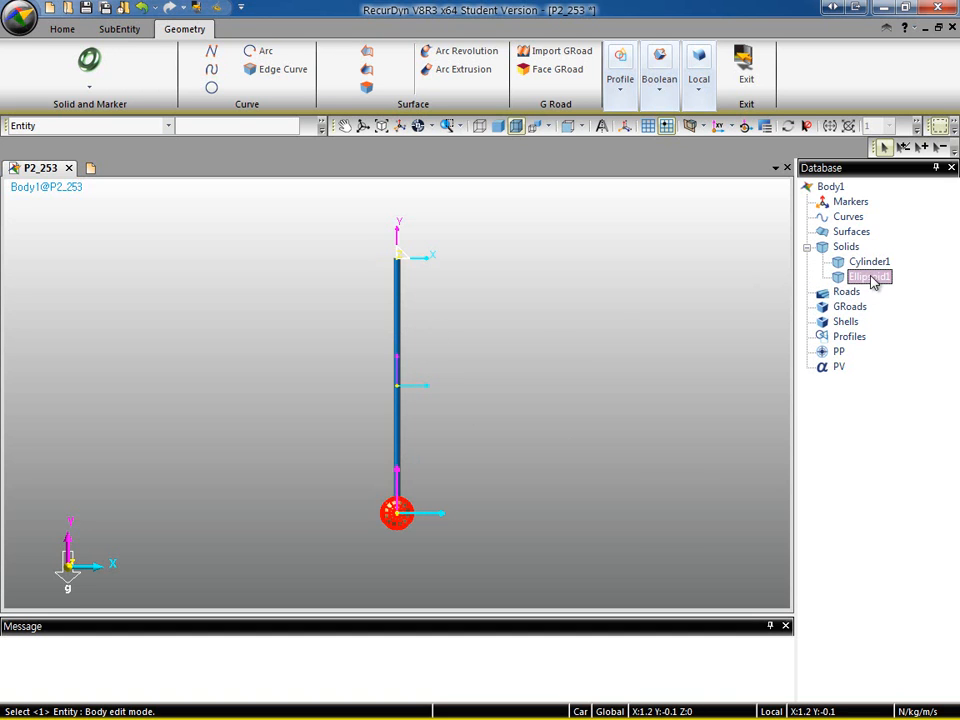
pyautogui.click(702, 297)
pyautogui.click(658, 93)
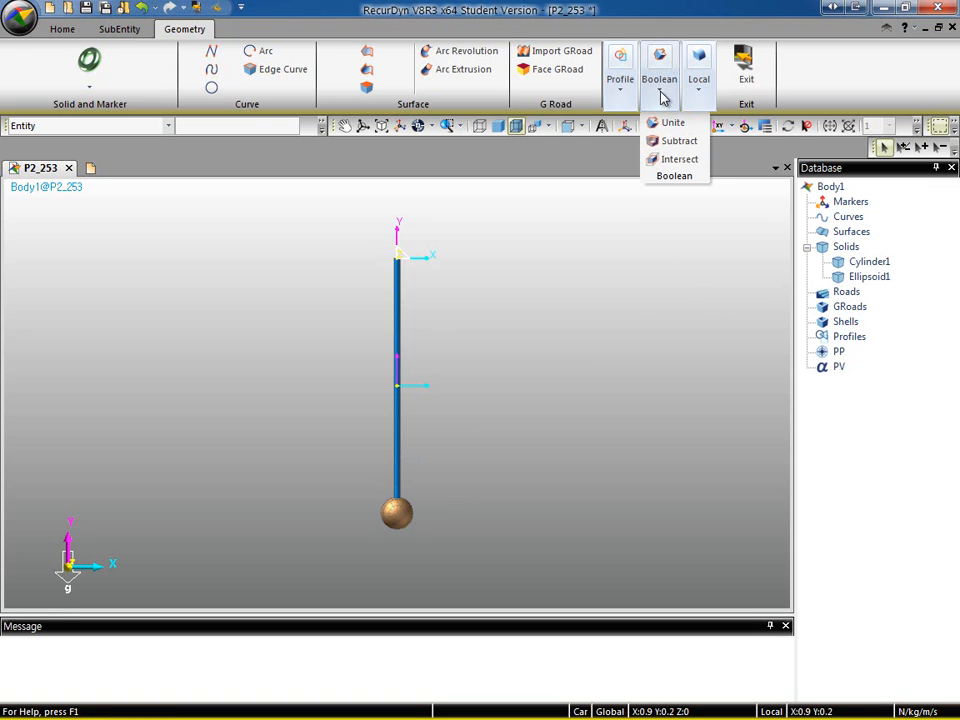
pyautogui.click(682, 160)
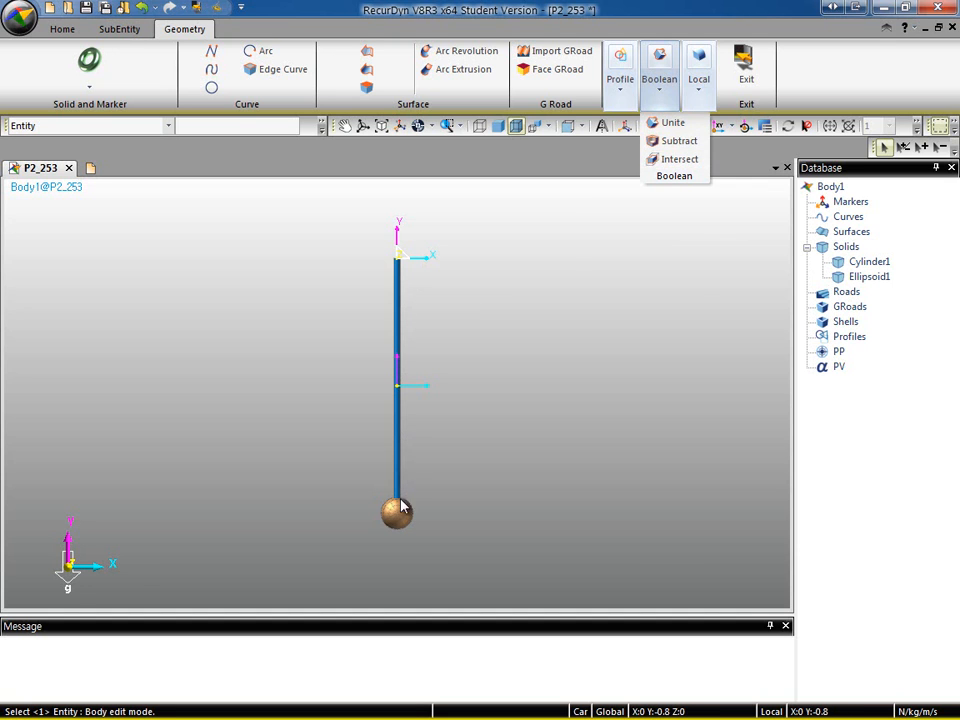
pyautogui.click(688, 122)
pyautogui.click(397, 313)
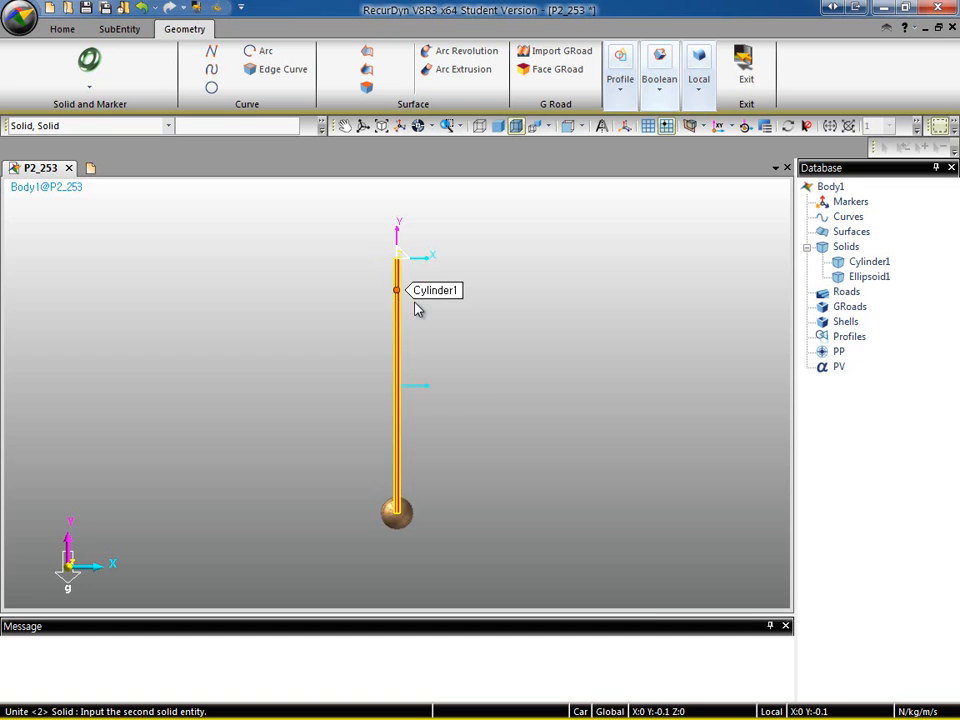
pyautogui.click(399, 522)
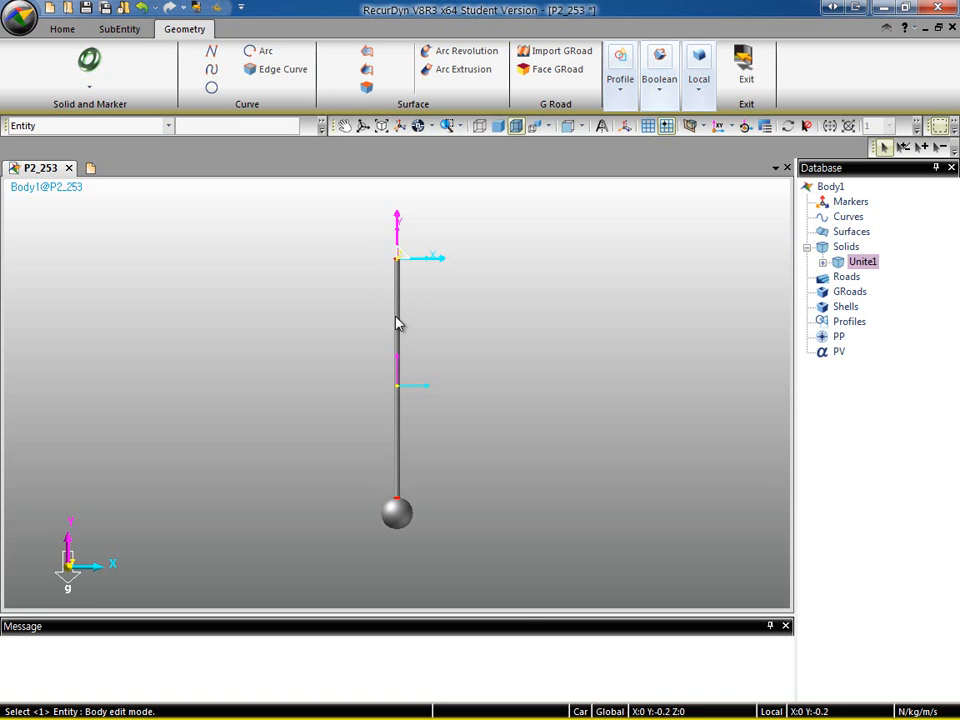
# Step: Set the united rod-and-sphere solid's color to yellow-green and accept its graphic properties
pyautogui.rightClick(397, 320)
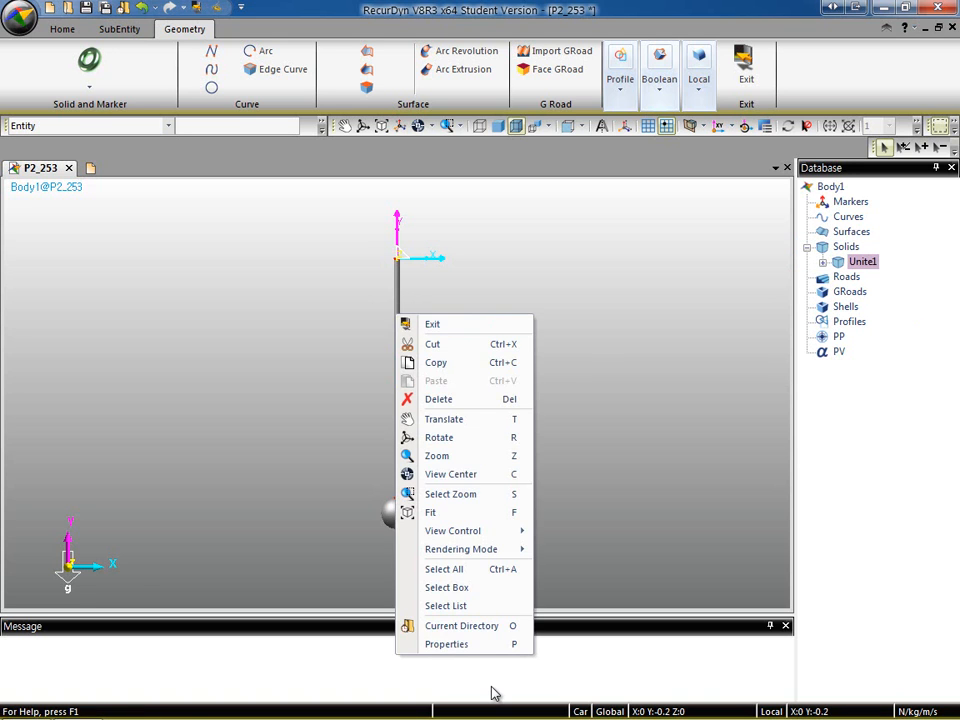
pyautogui.click(489, 647)
pyautogui.click(398, 256)
pyautogui.click(519, 283)
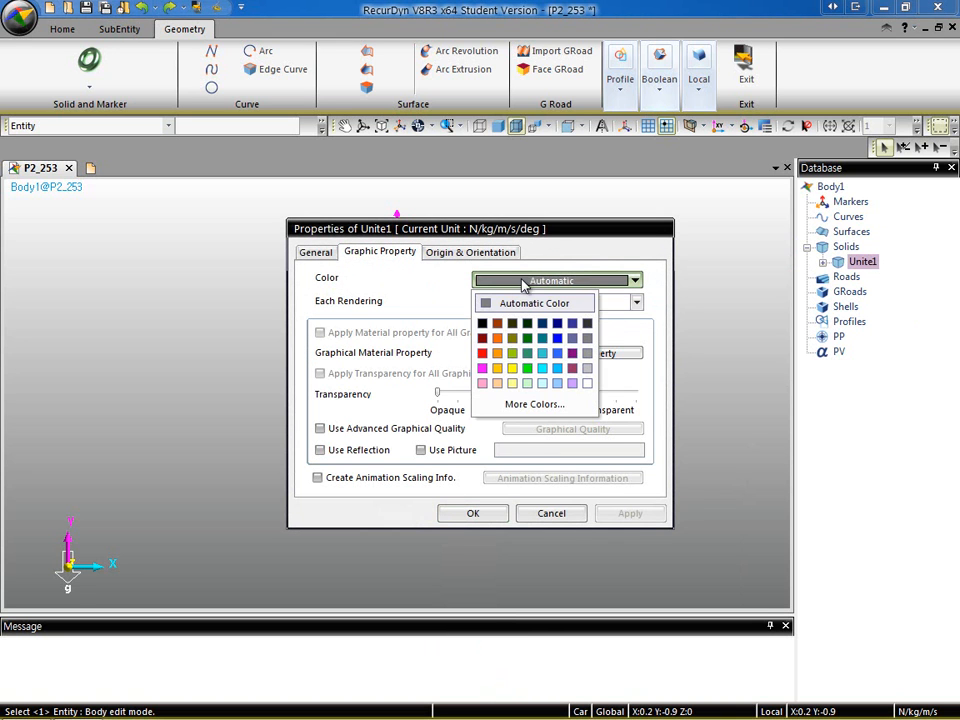
pyautogui.click(513, 354)
pyautogui.moveTo(529, 228); pyautogui.dragTo(680, 232)
pyautogui.click(783, 514)
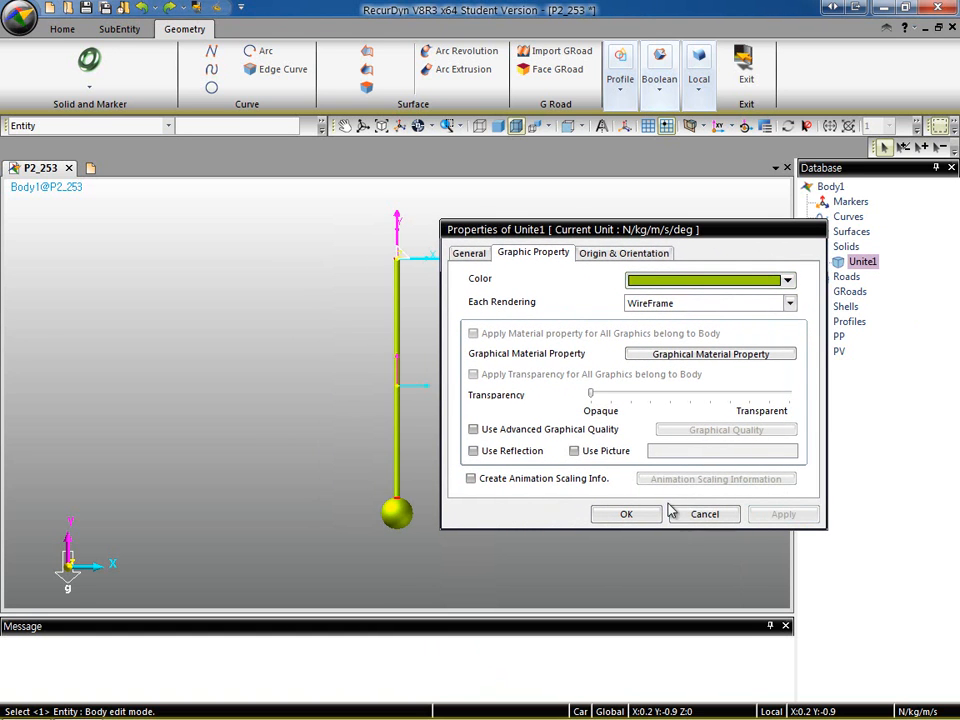
pyautogui.click(627, 515)
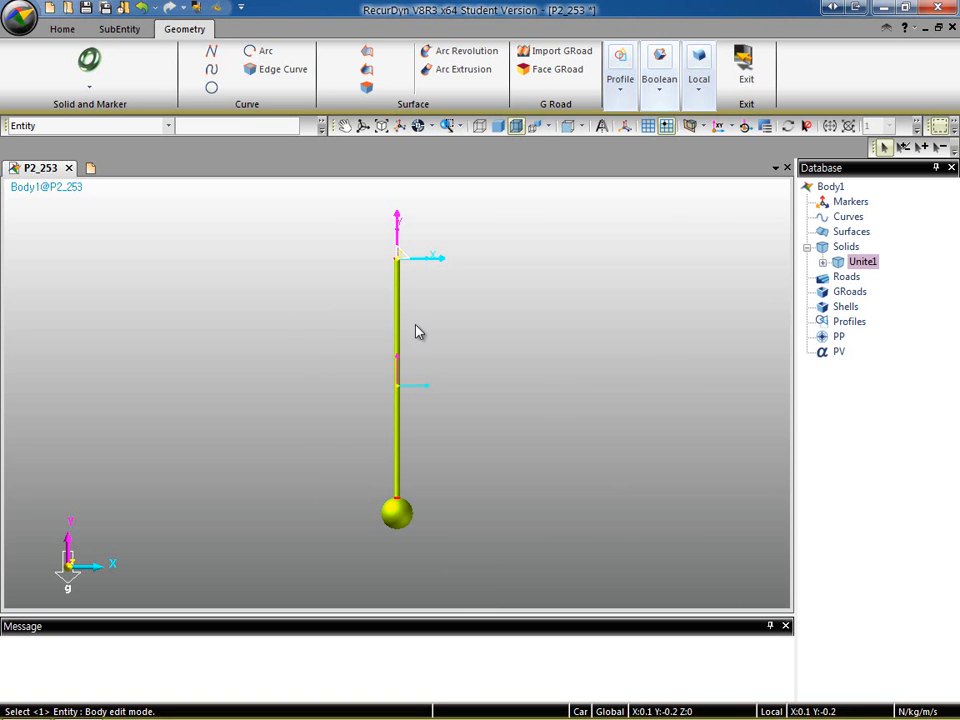
# Step: Leave body edit mode and return to the assembly level of P2_253
pyautogui.click(745, 73)
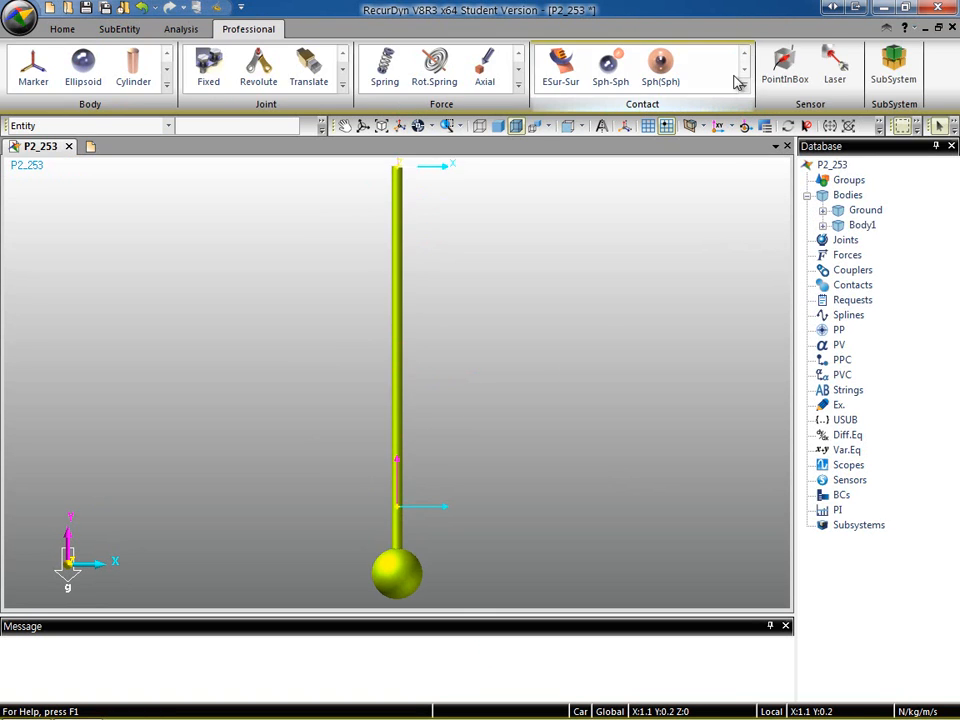
pyautogui.scroll(-3, 596, 361)
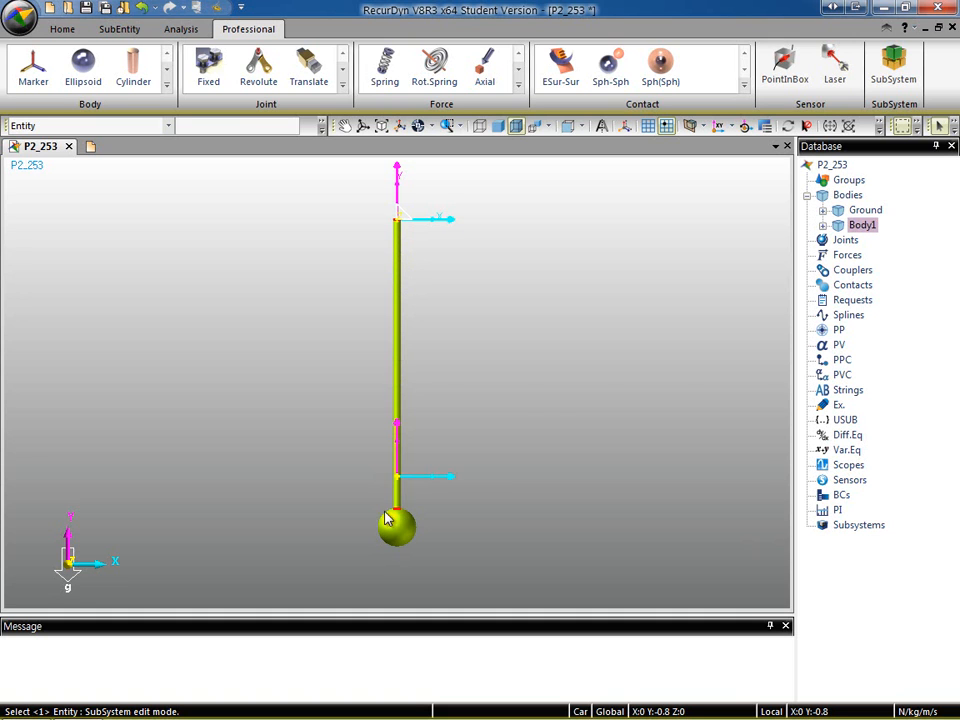
pyautogui.click(521, 334)
# Step: Set Body1's material input type to User Input with a mass of 1 and accept the properties
pyautogui.click(860, 226)
pyautogui.rightClick(860, 228)
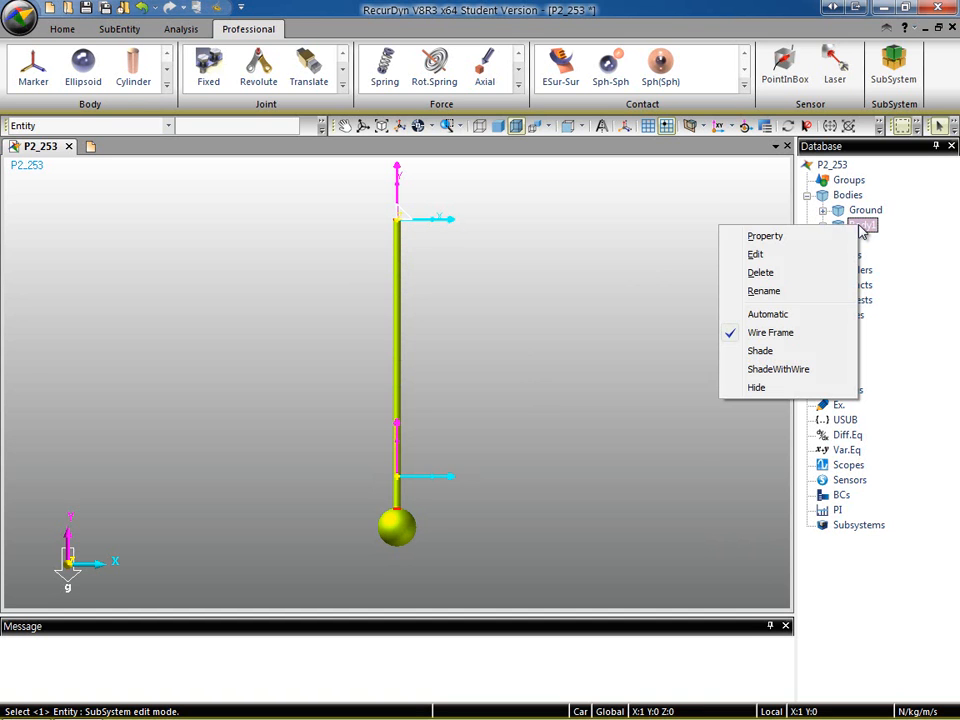
pyautogui.click(793, 245)
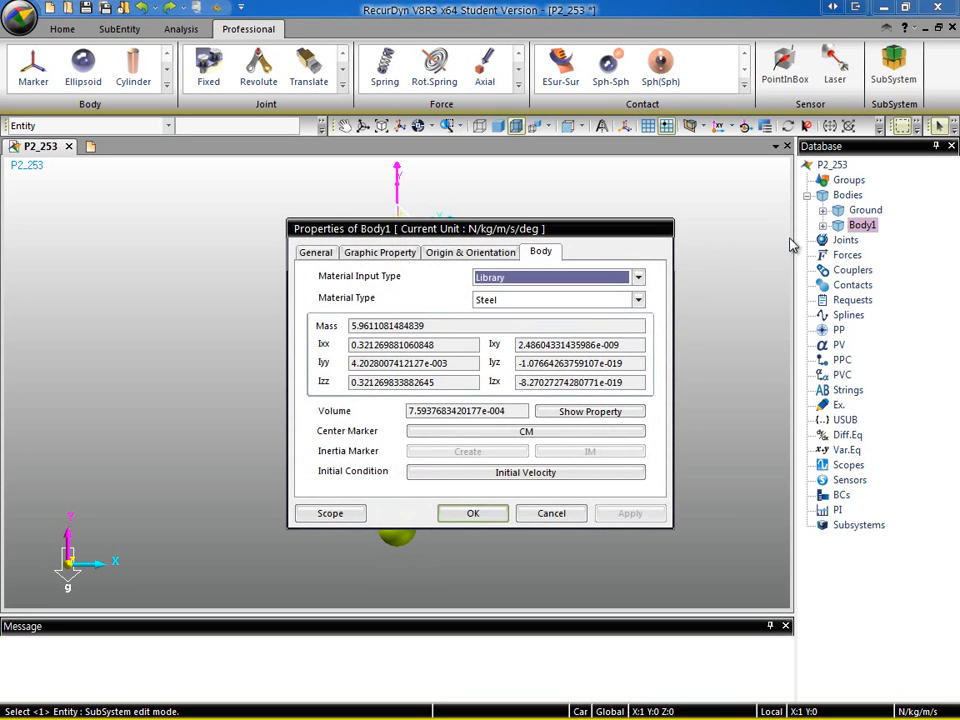
pyautogui.moveTo(623, 230); pyautogui.dragTo(808, 204)
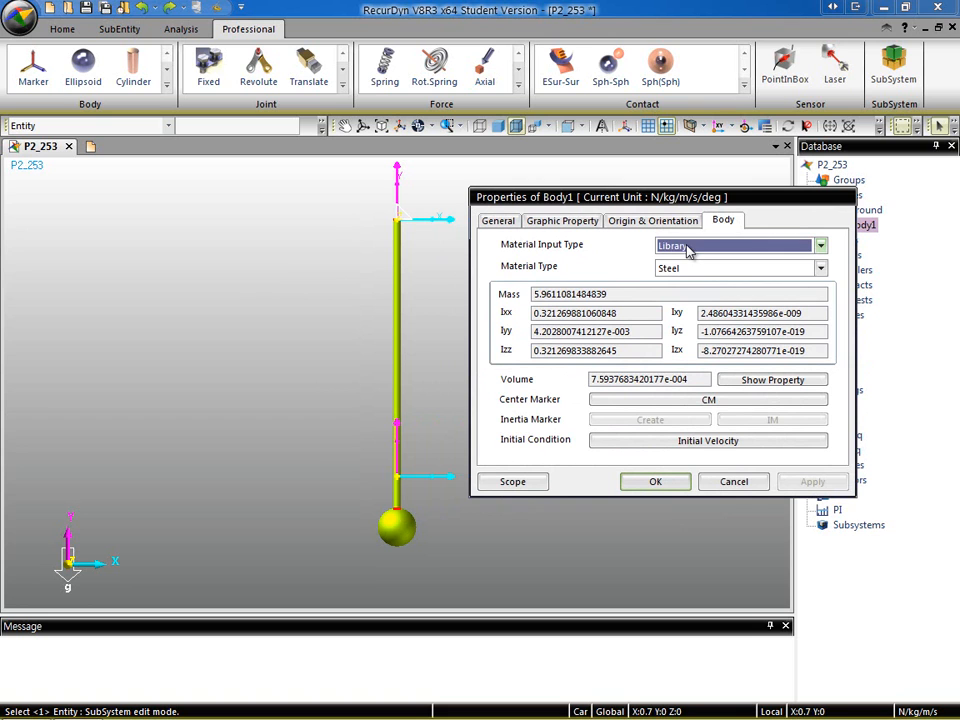
pyautogui.click(538, 295)
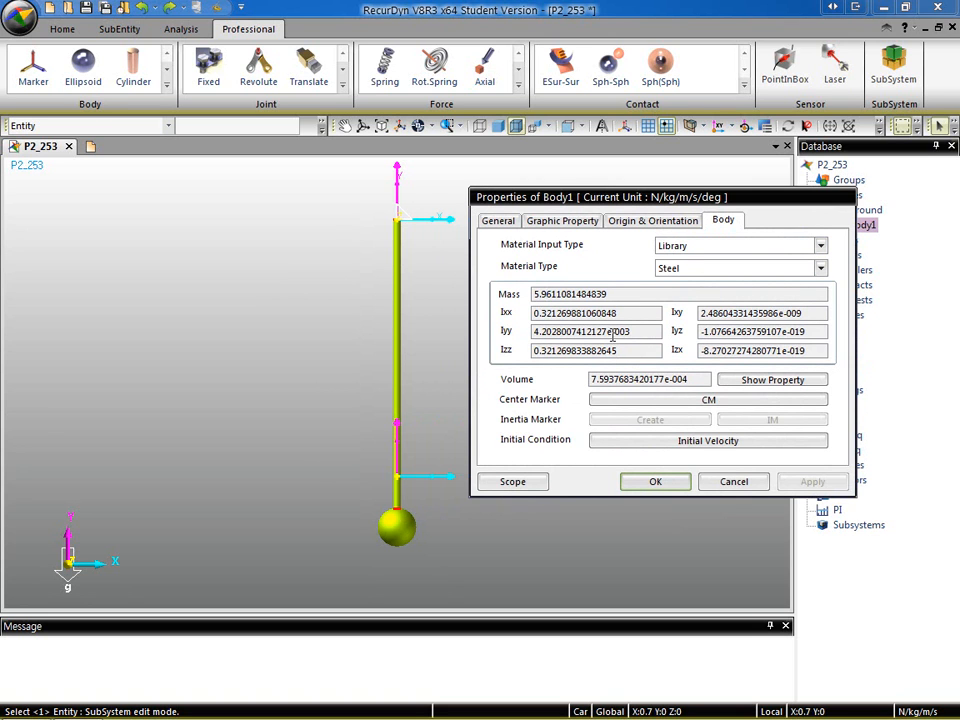
pyautogui.click(690, 250)
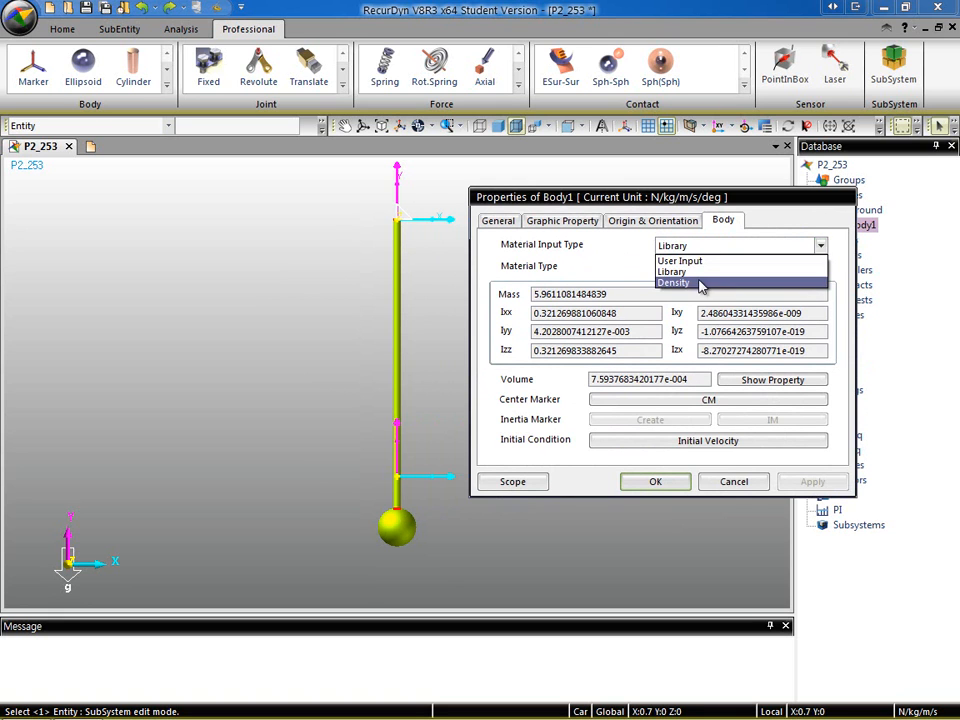
pyautogui.click(701, 283)
pyautogui.click(704, 250)
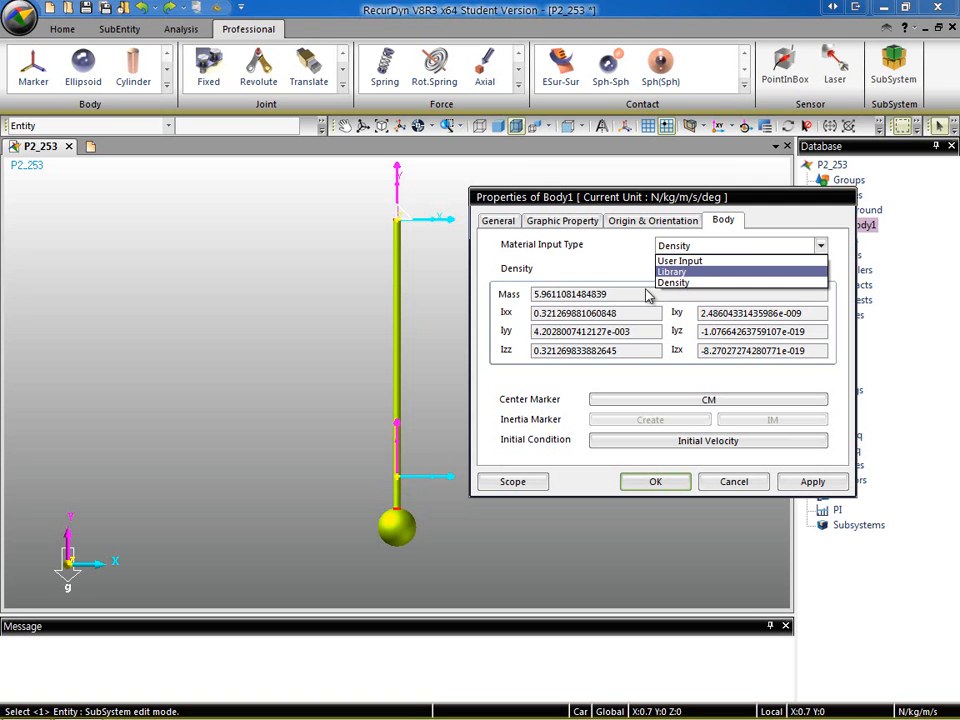
pyautogui.click(722, 260)
pyautogui.doubleClick(619, 294)
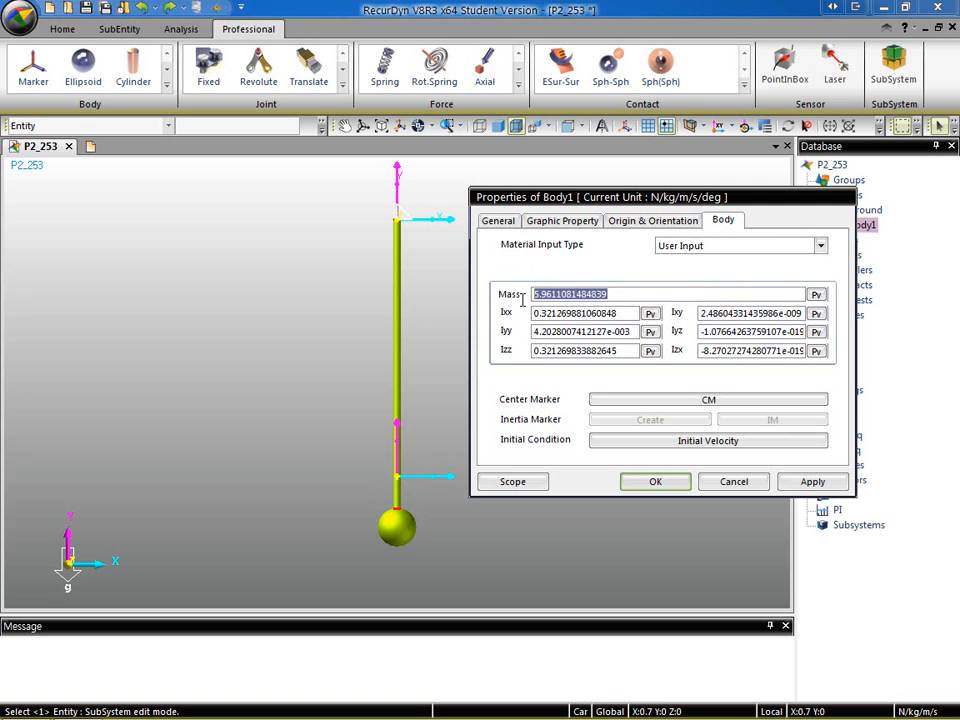
pyautogui.write('1')
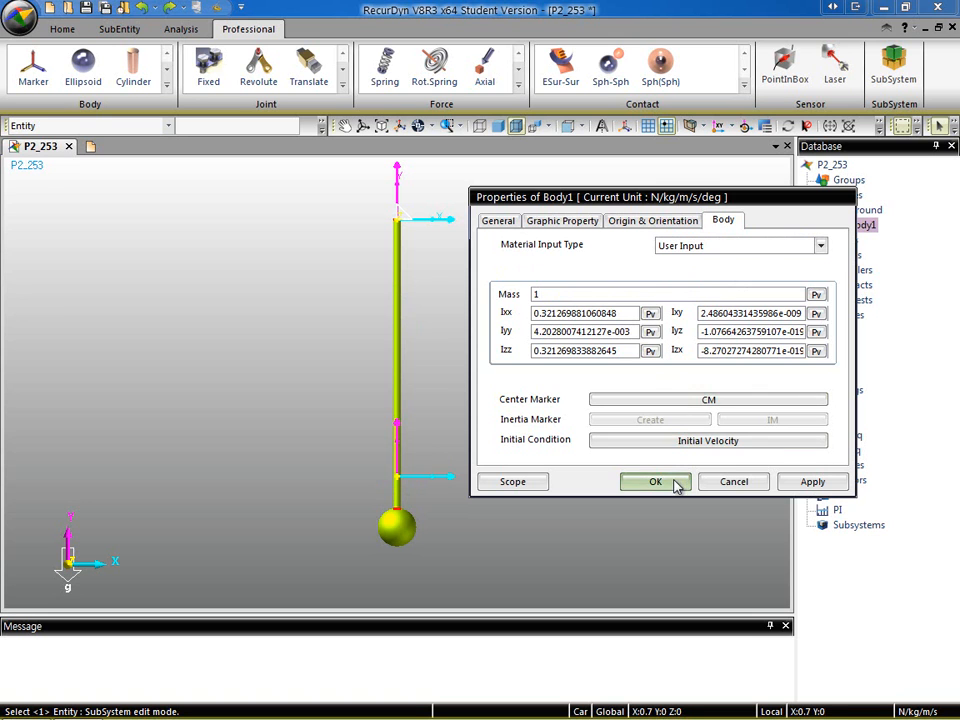
pyautogui.click(674, 484)
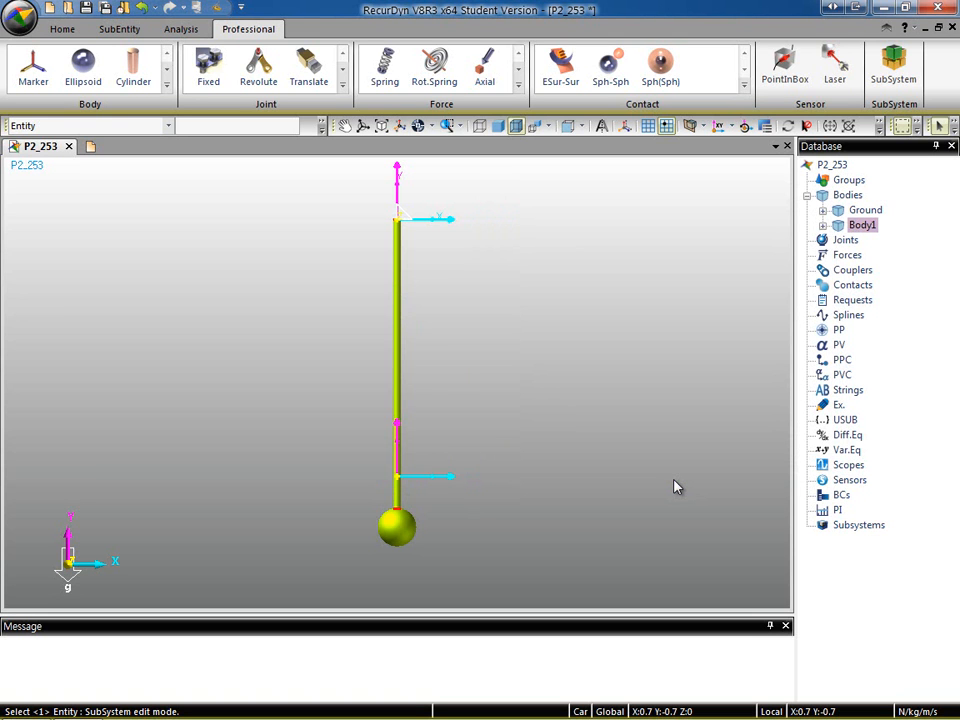
pyautogui.click(615, 404)
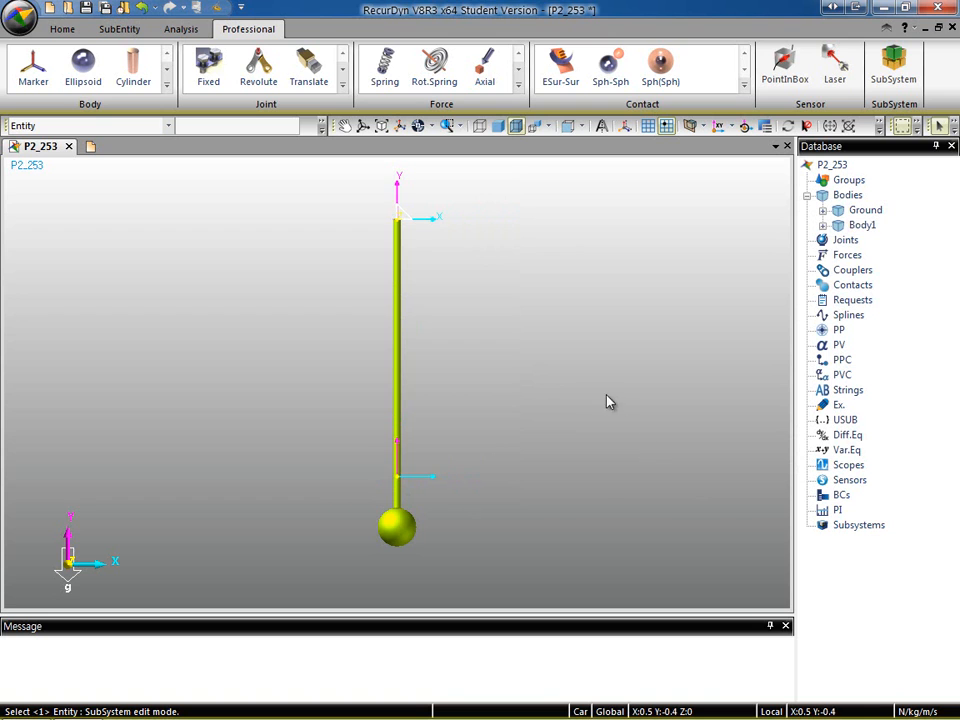
# Step: Move Body1's center marker CM to the origin 0,-0.8,0 at the sphere's center and accept the marker and body properties
pyautogui.click(400, 270)
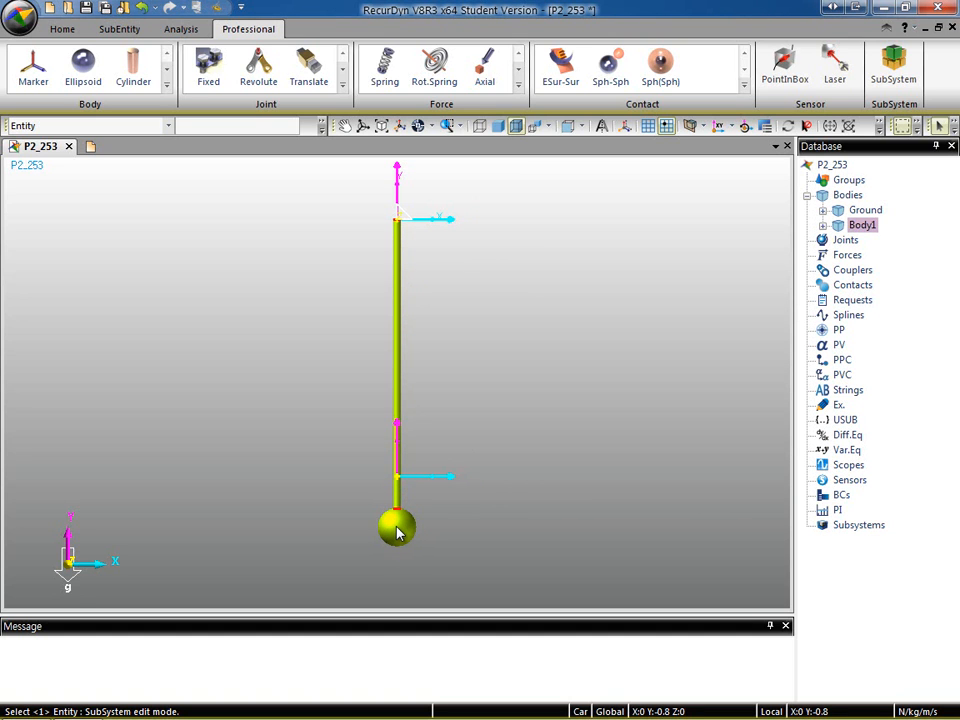
pyautogui.rightClick(860, 226)
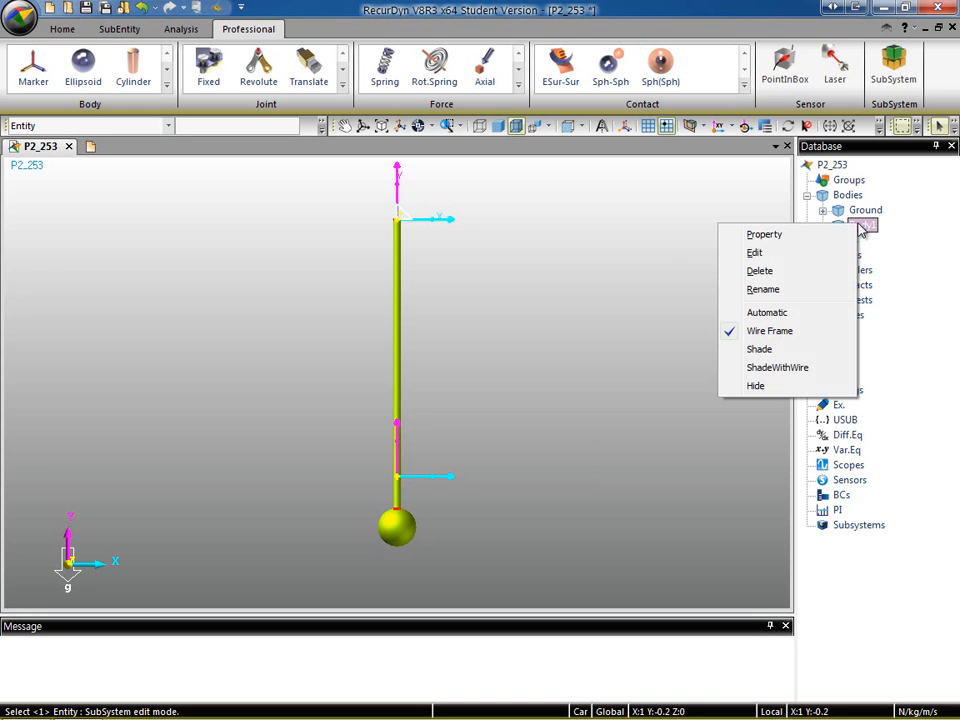
pyautogui.click(825, 236)
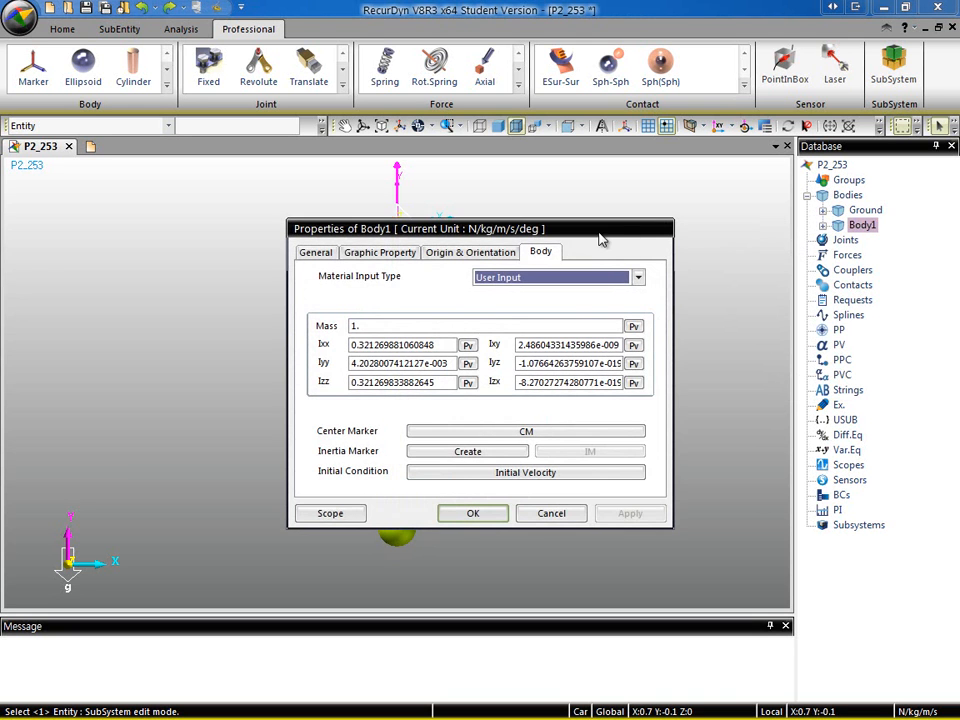
pyautogui.moveTo(603, 243); pyautogui.dragTo(762, 220)
pyautogui.click(535, 307)
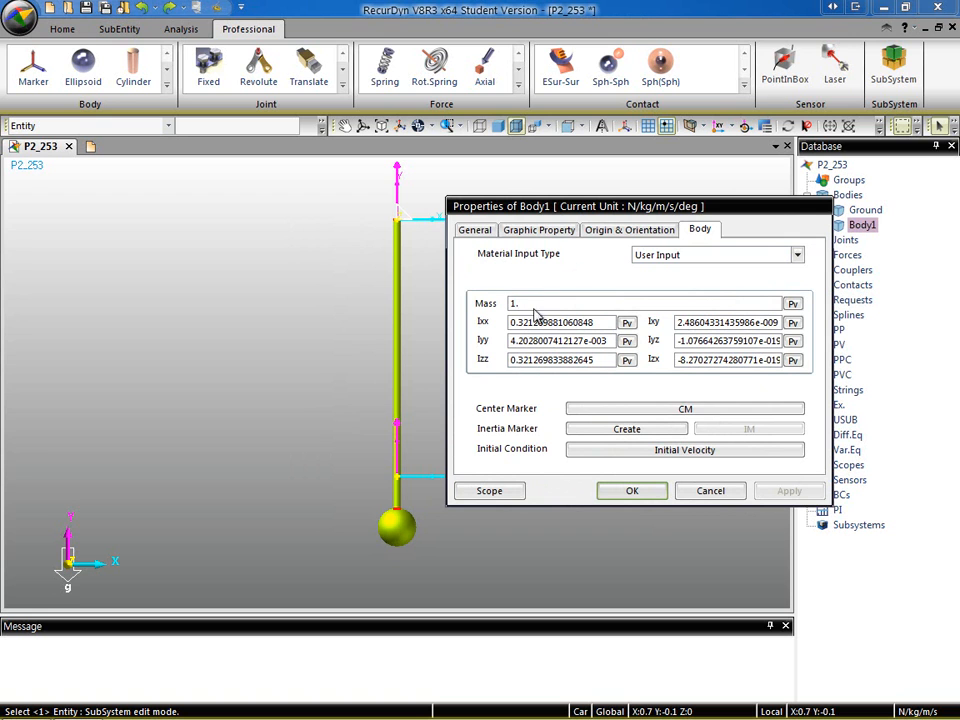
pyautogui.click(686, 409)
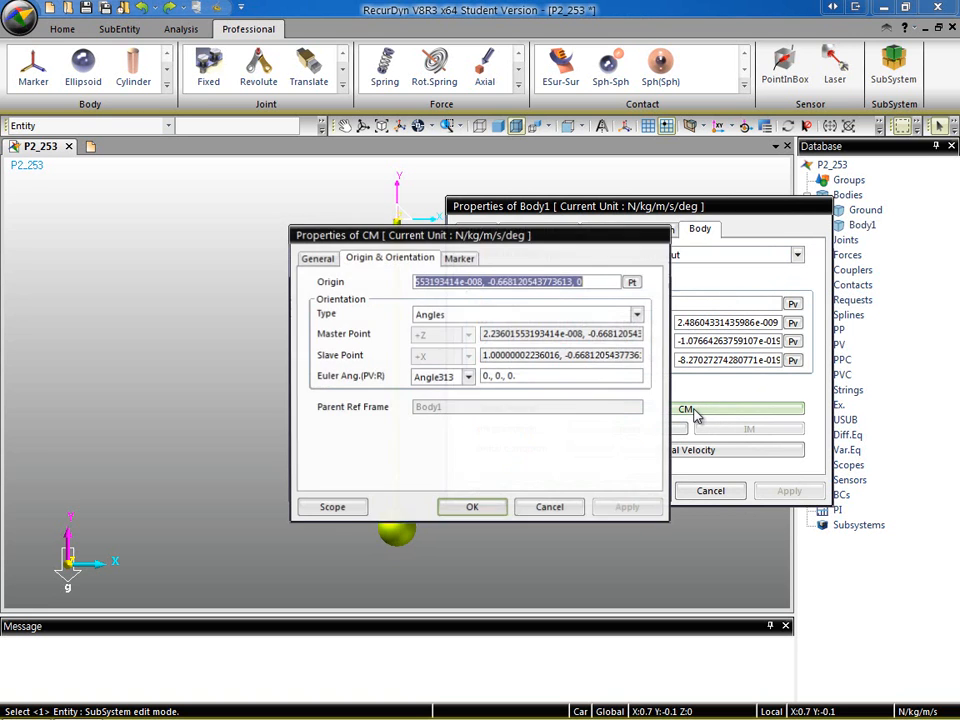
pyautogui.moveTo(598, 280); pyautogui.dragTo(482, 281)
pyautogui.hotkey('shift', 'Home')
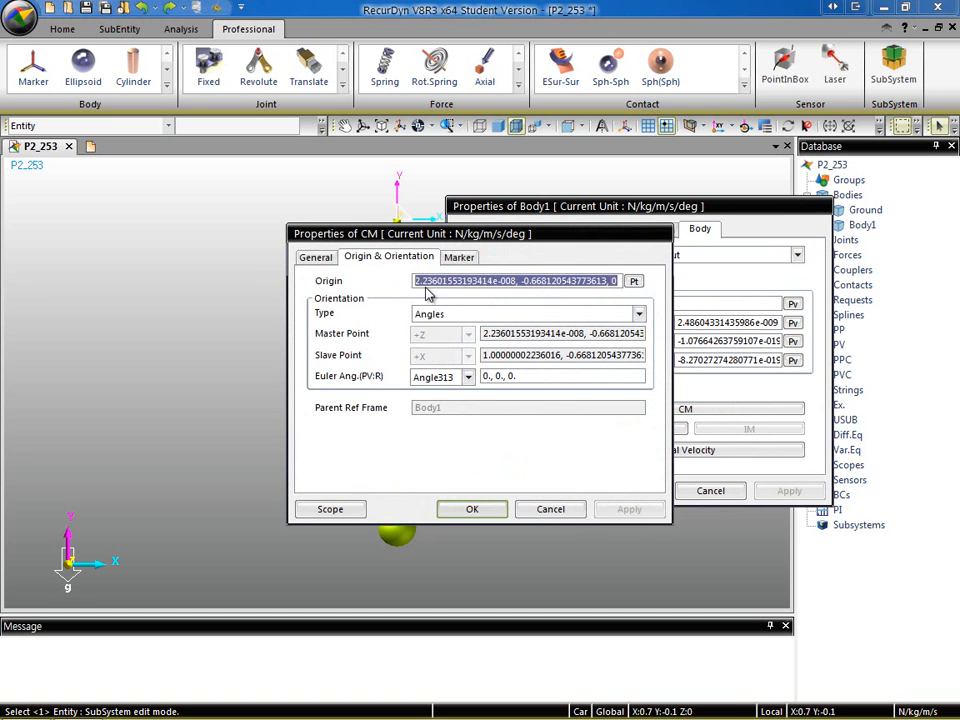
pyautogui.write('0,-0.8,')
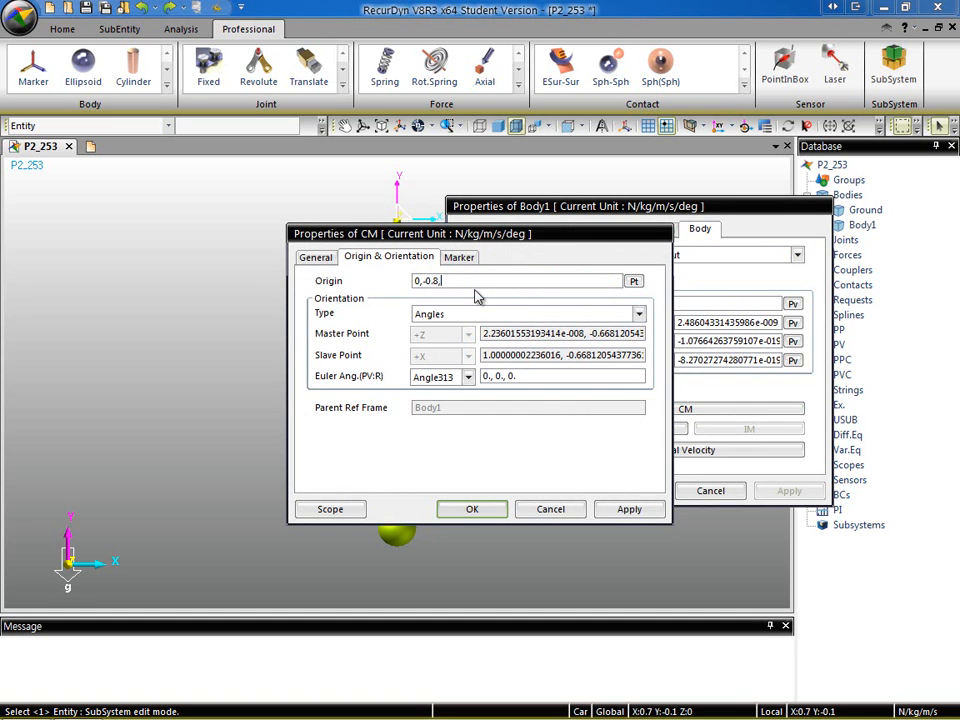
pyautogui.moveTo(505, 234); pyautogui.dragTo(679, 250)
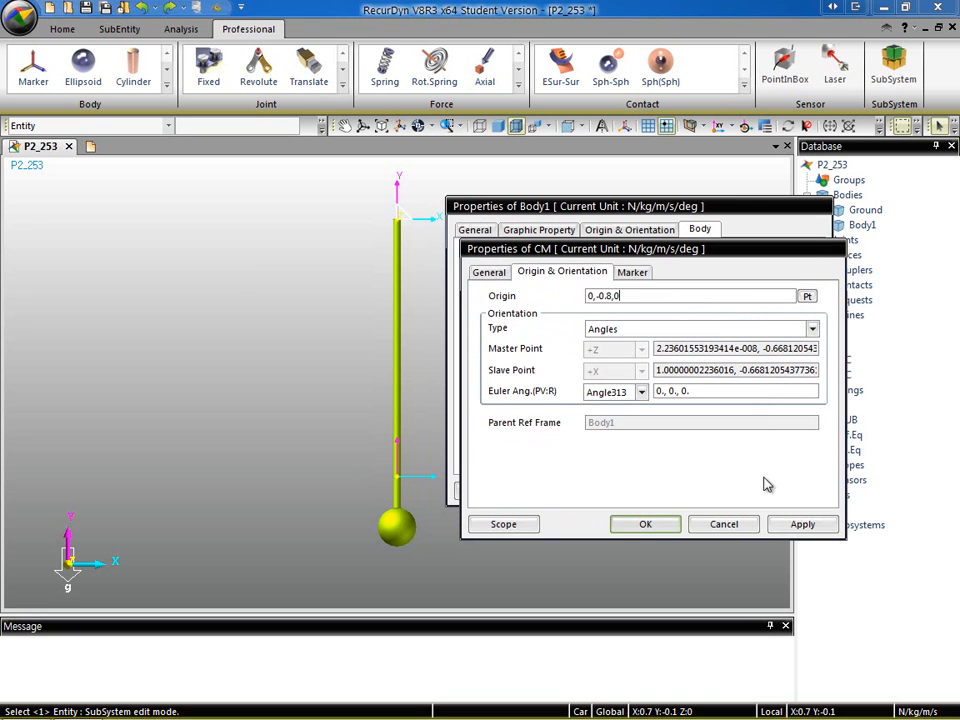
pyautogui.click(800, 525)
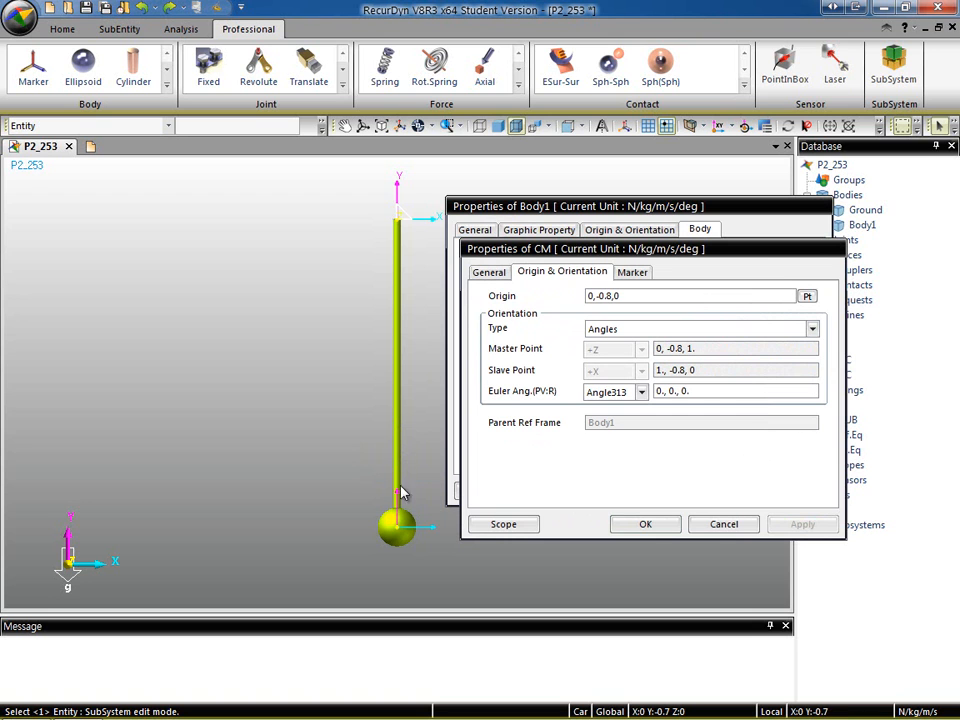
pyautogui.click(650, 524)
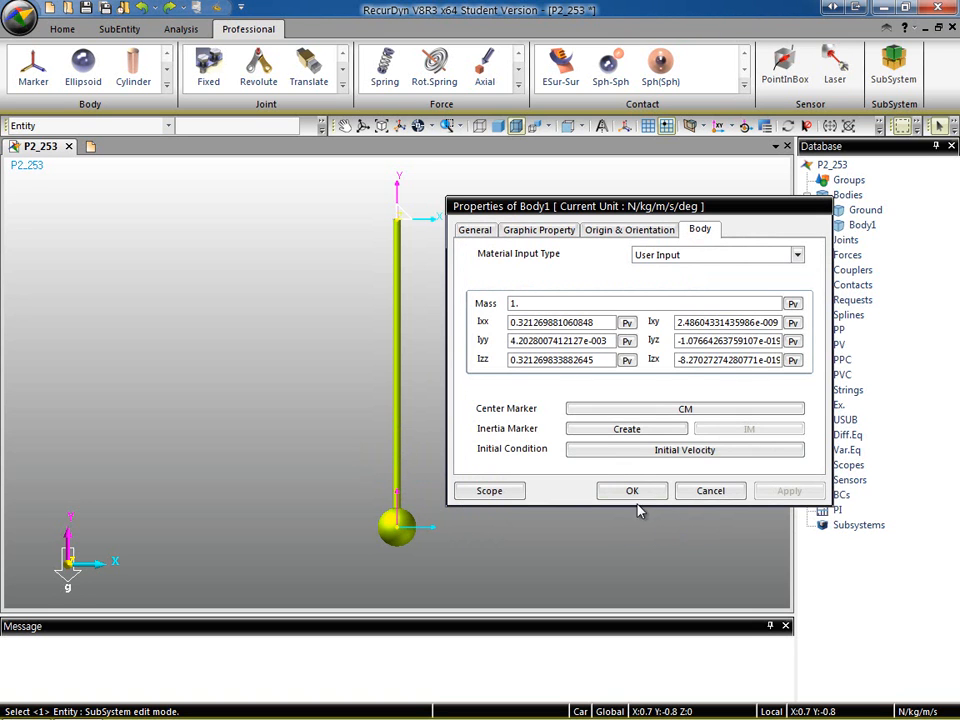
pyautogui.click(645, 495)
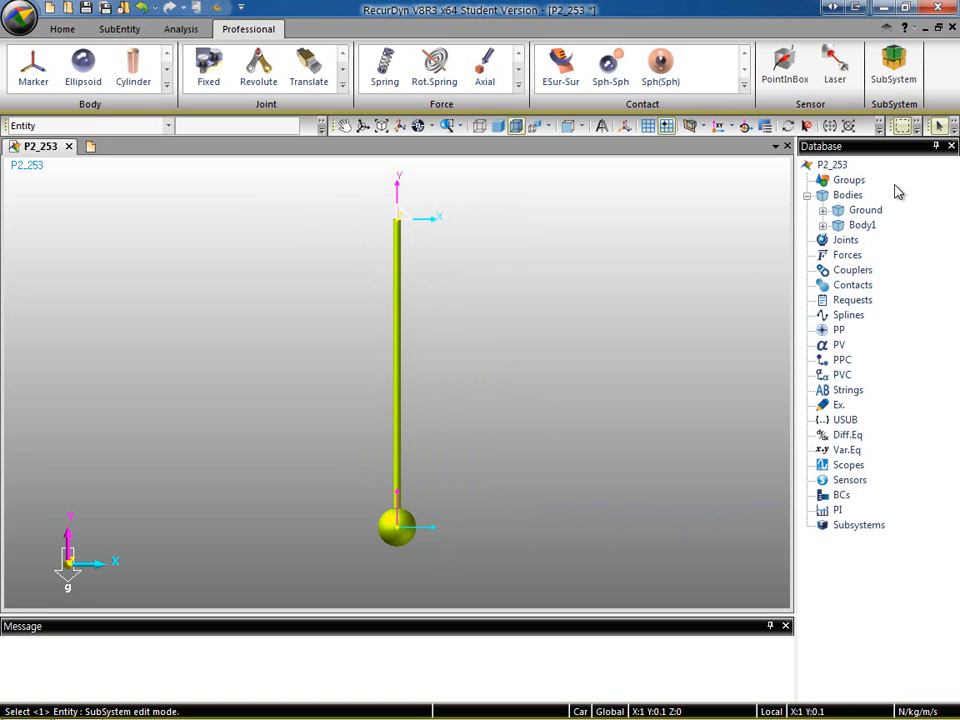
# Step: Create a revolute joint between Ground and Body1 at the rod's upper end, using the Body, Body, Point creation method
pyautogui.click(864, 212)
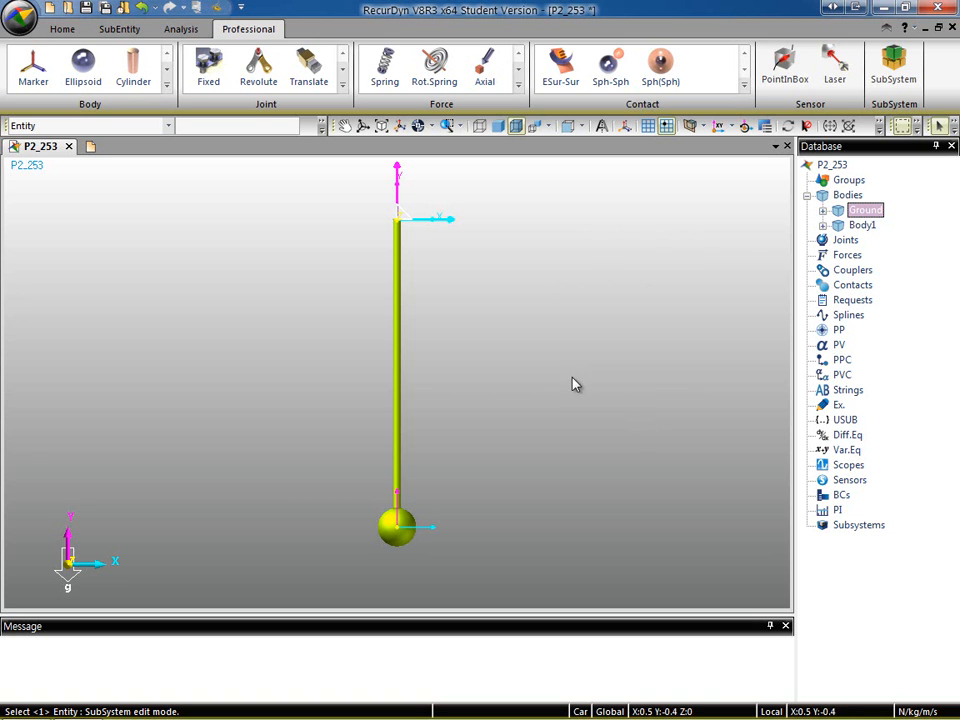
pyautogui.click(860, 228)
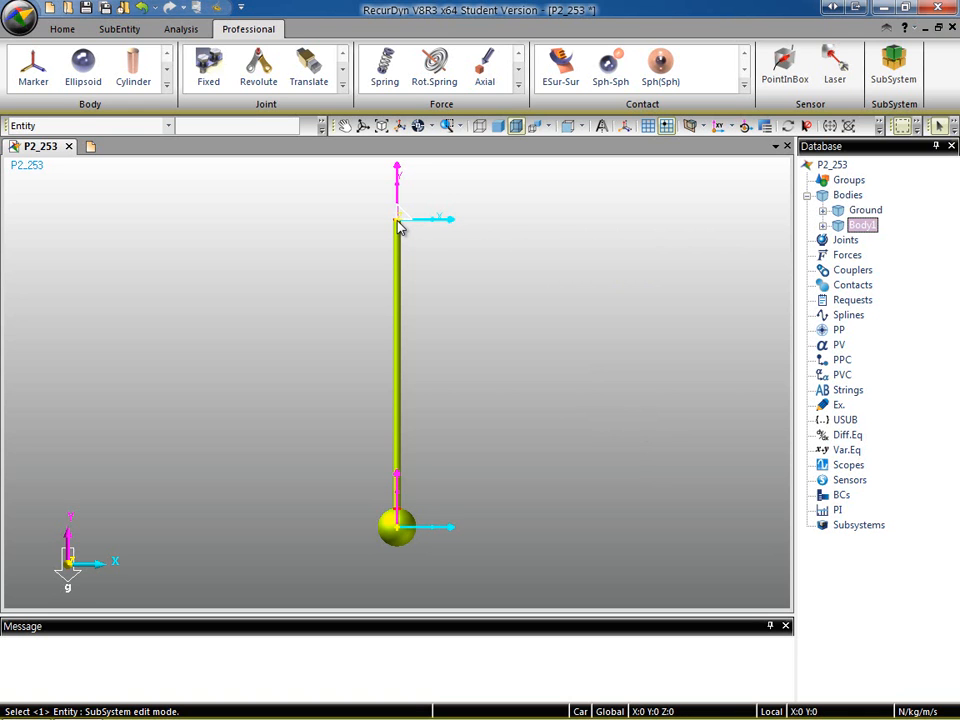
pyautogui.click(262, 66)
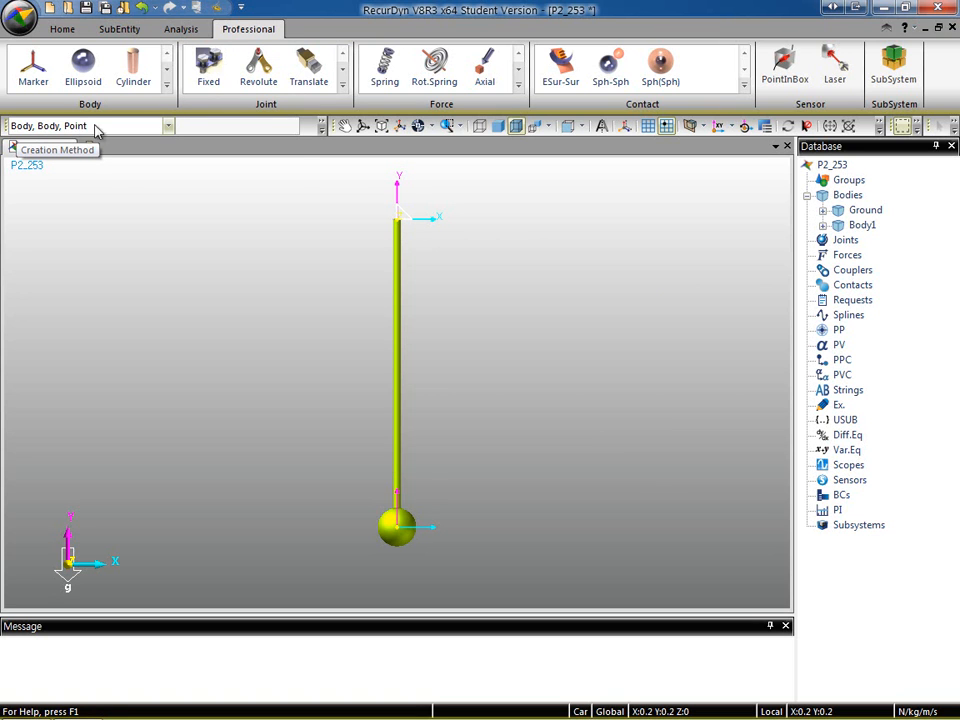
pyautogui.click(169, 126)
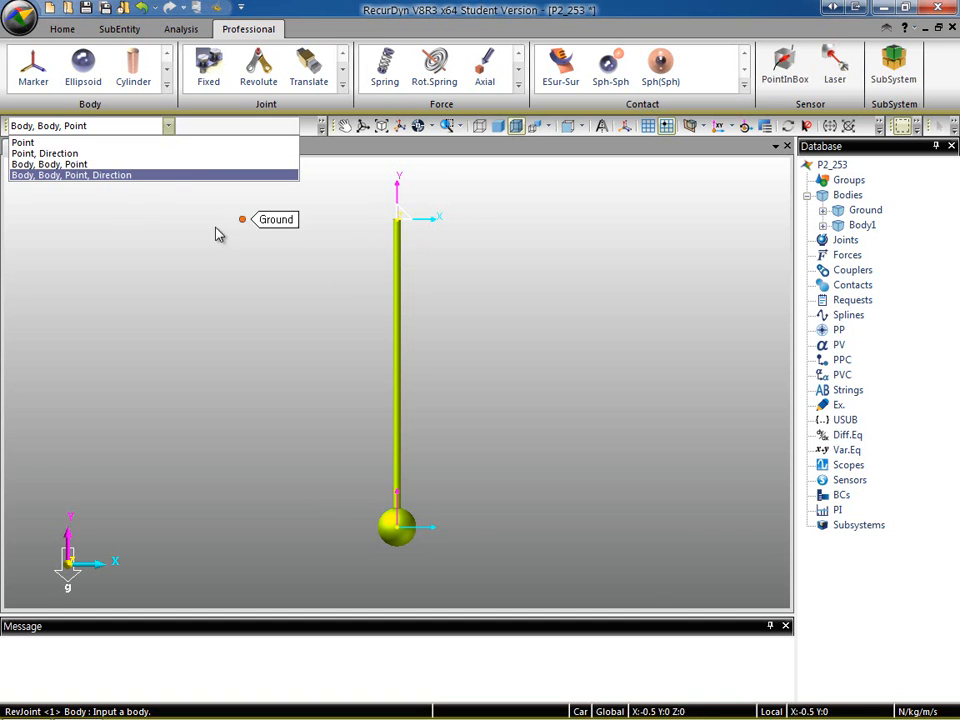
pyautogui.click(101, 164)
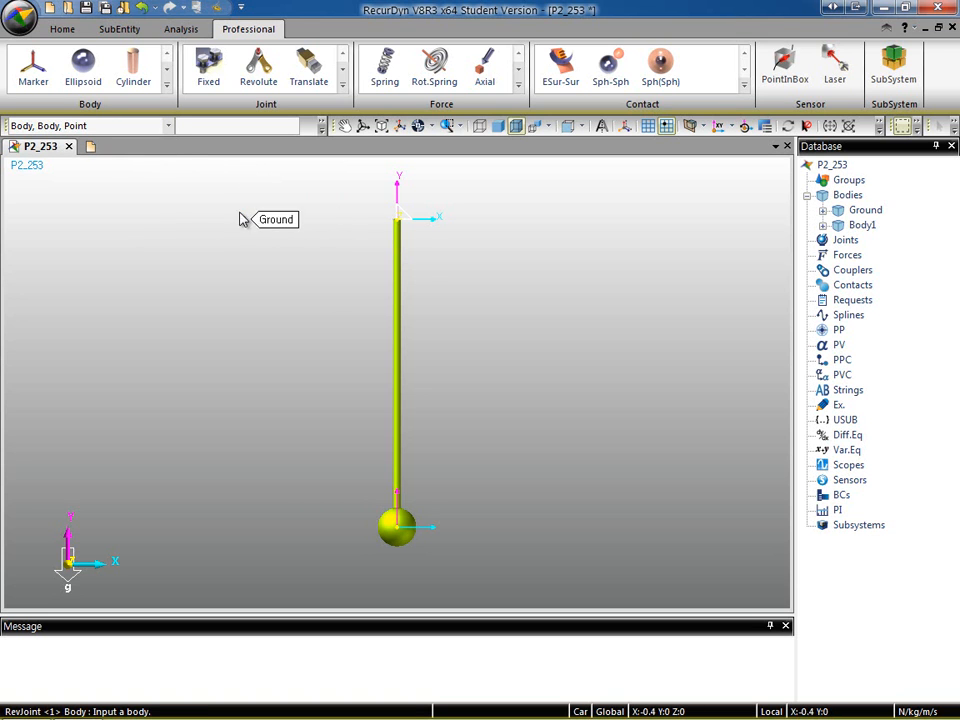
pyautogui.click(398, 317)
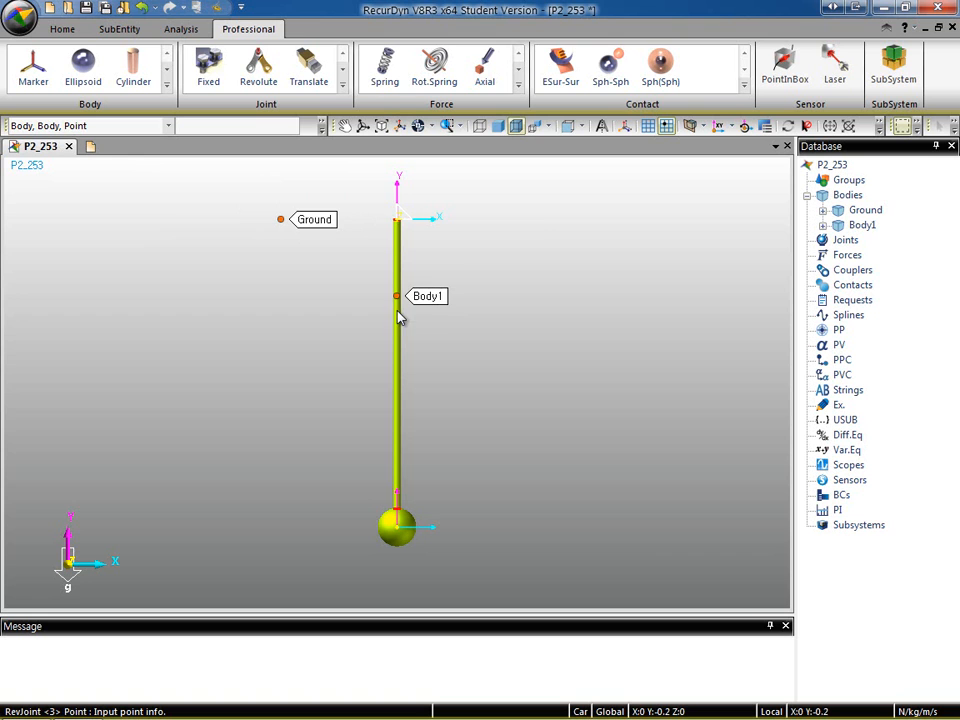
pyautogui.click(399, 222)
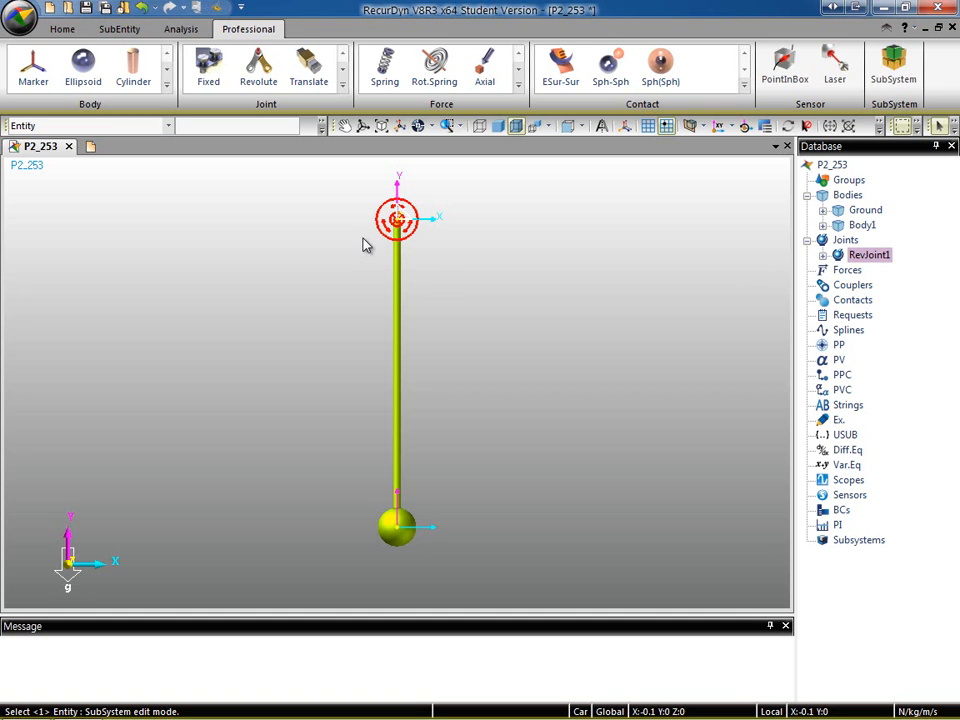
# Step: Include motion in the properties of the revolute joint between Ground and Body1
pyautogui.click(864, 256)
pyautogui.rightClick(864, 258)
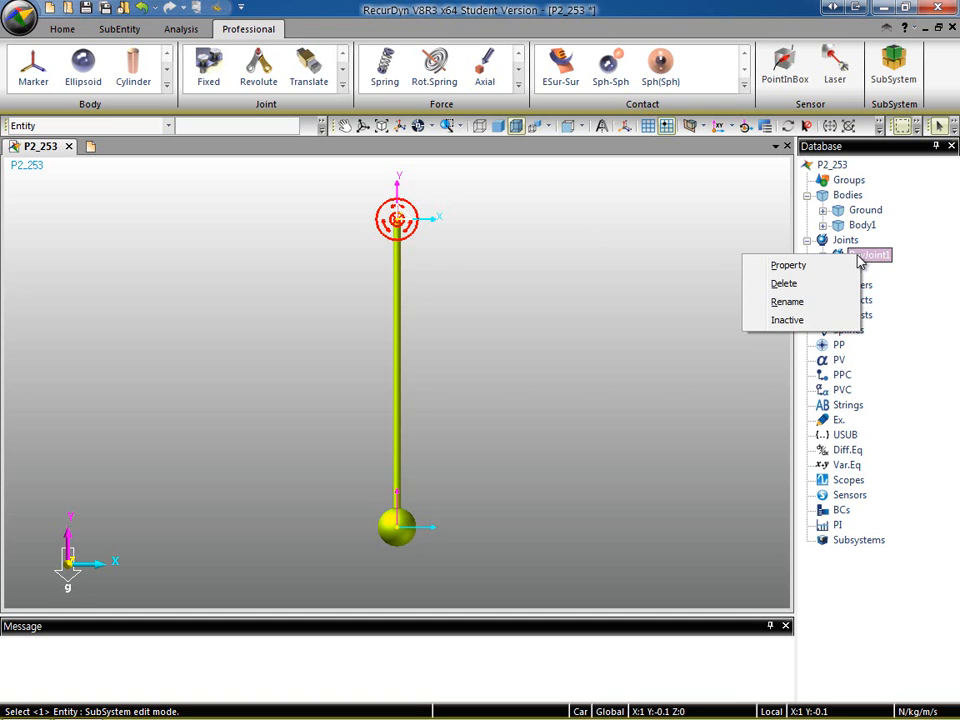
pyautogui.click(788, 265)
pyautogui.moveTo(575, 228); pyautogui.dragTo(713, 233)
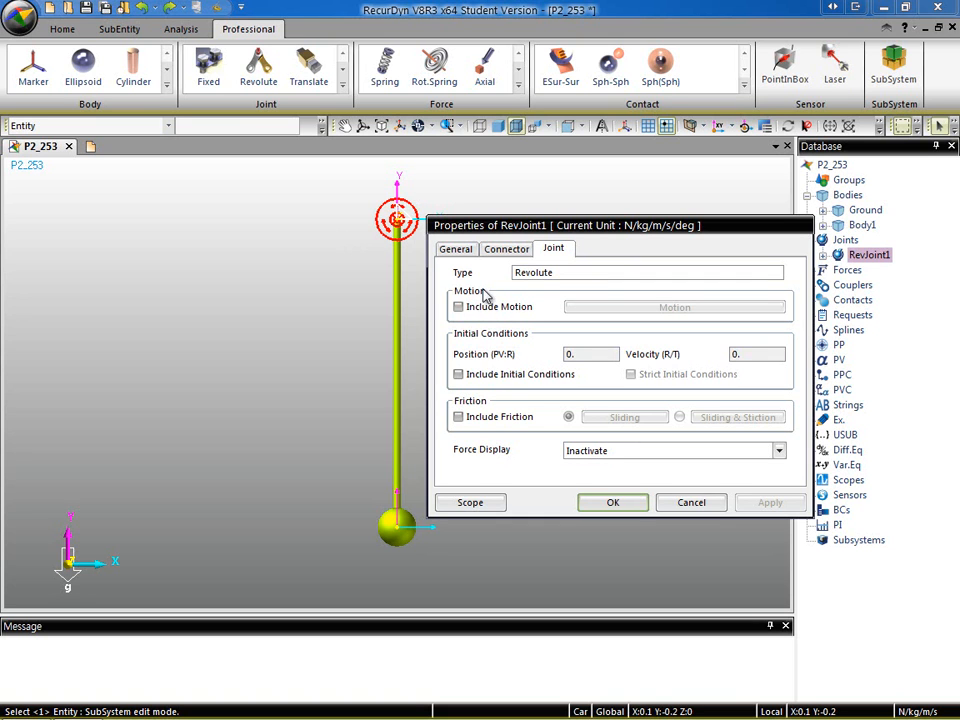
pyautogui.click(459, 308)
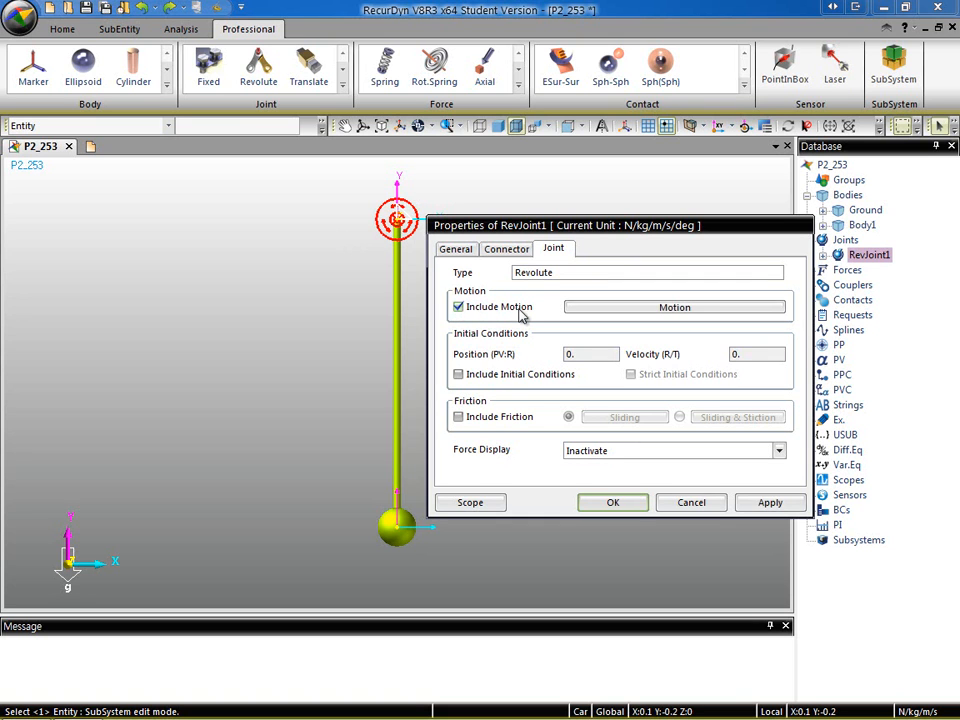
# Step: Define the joint's motion as Standard Motion driven by Displacement (time)
pyautogui.click(701, 309)
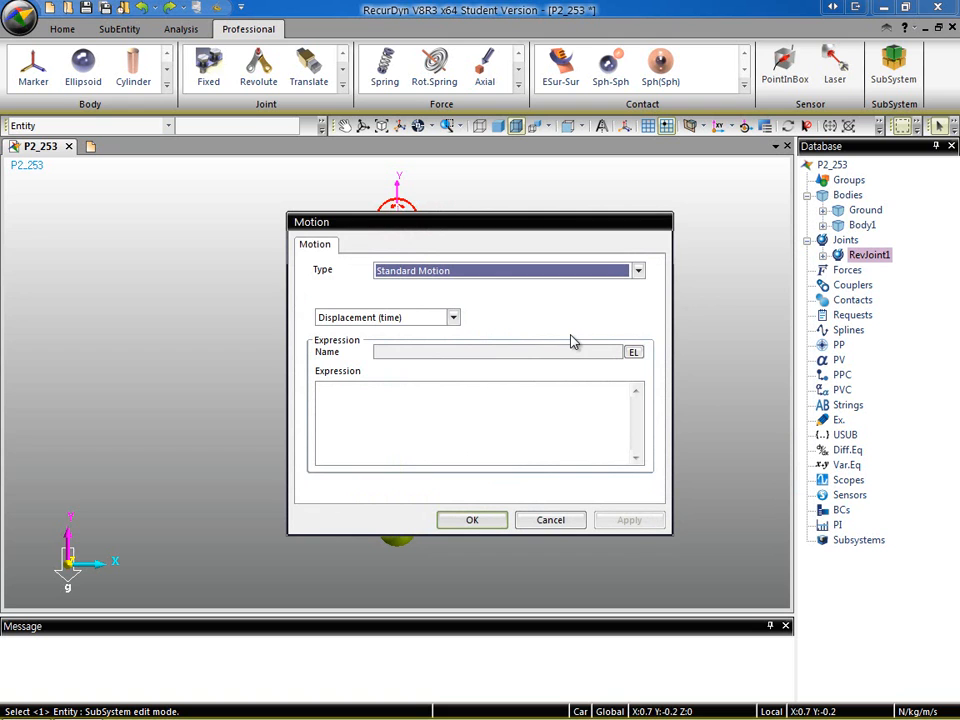
pyautogui.click(638, 273)
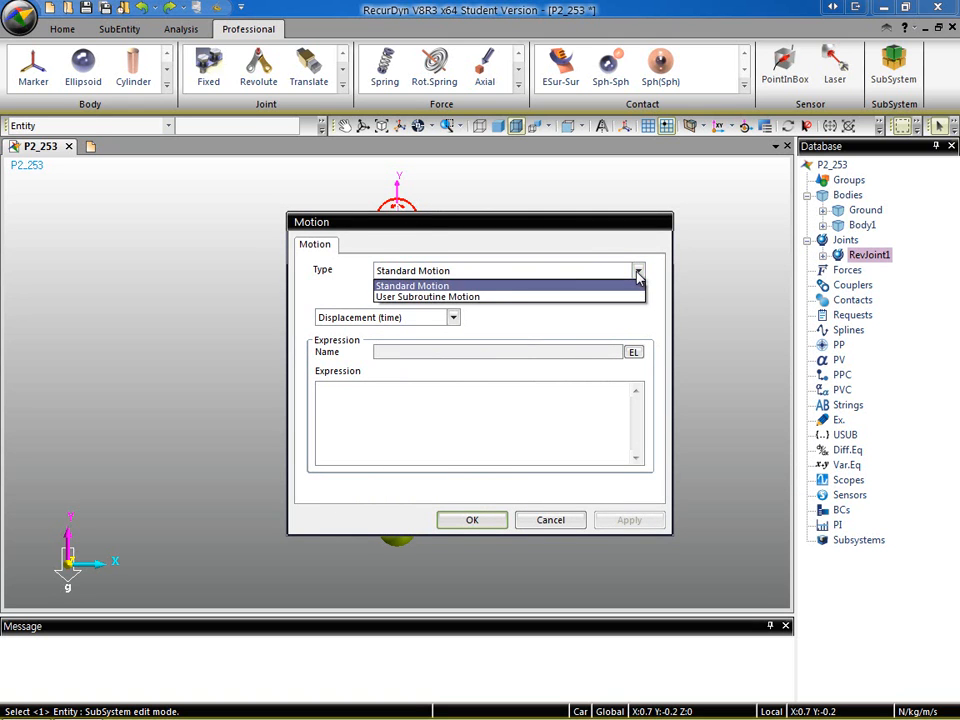
pyautogui.click(452, 287)
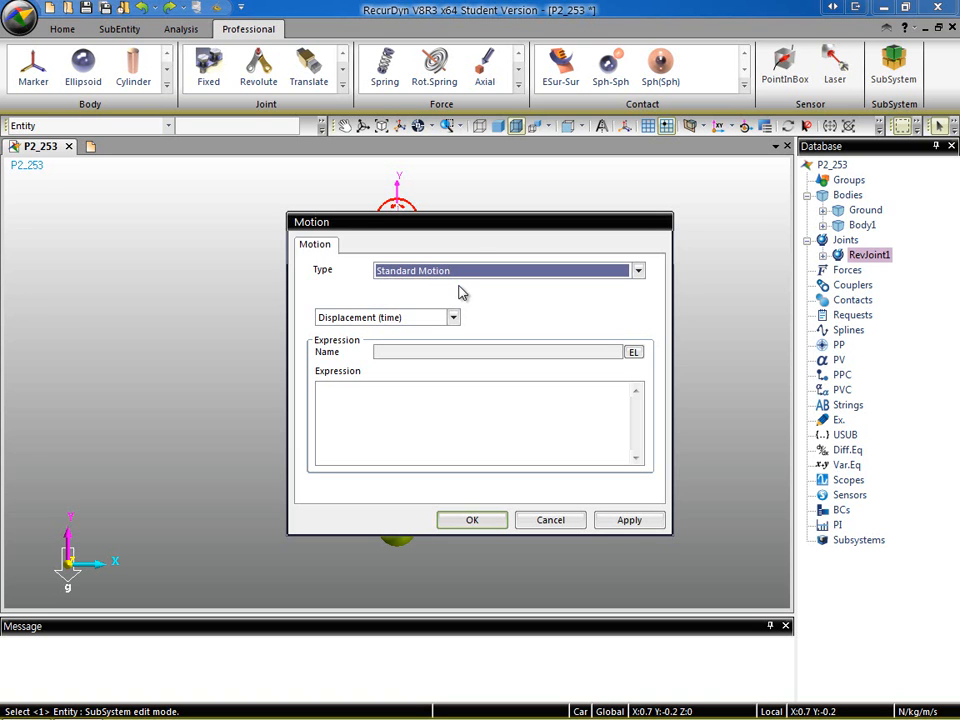
pyautogui.moveTo(472, 225); pyautogui.dragTo(664, 206)
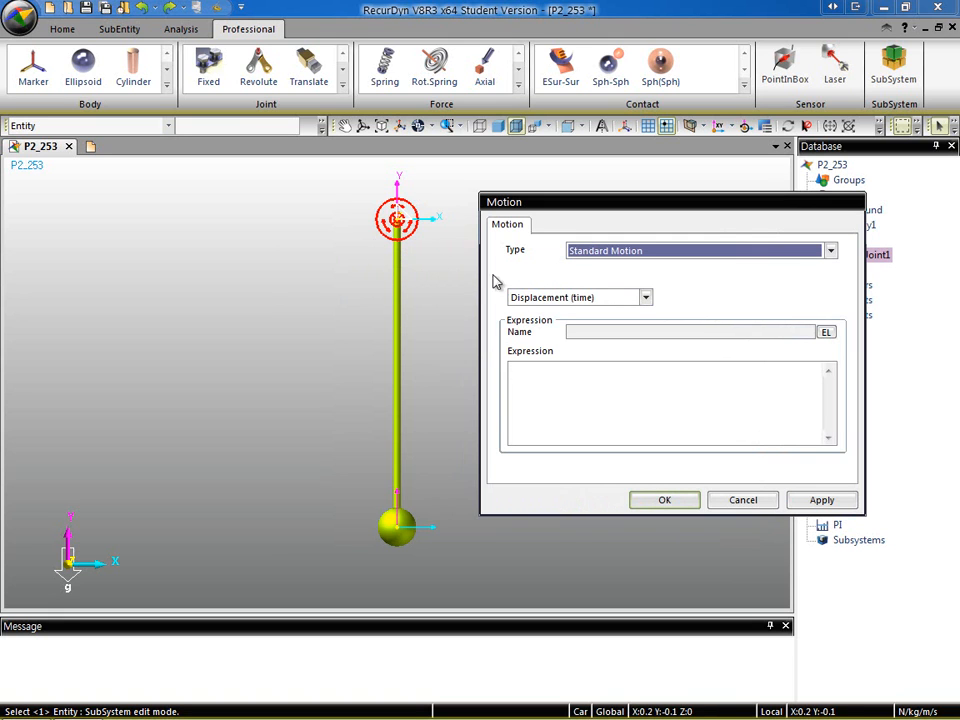
pyautogui.click(646, 298)
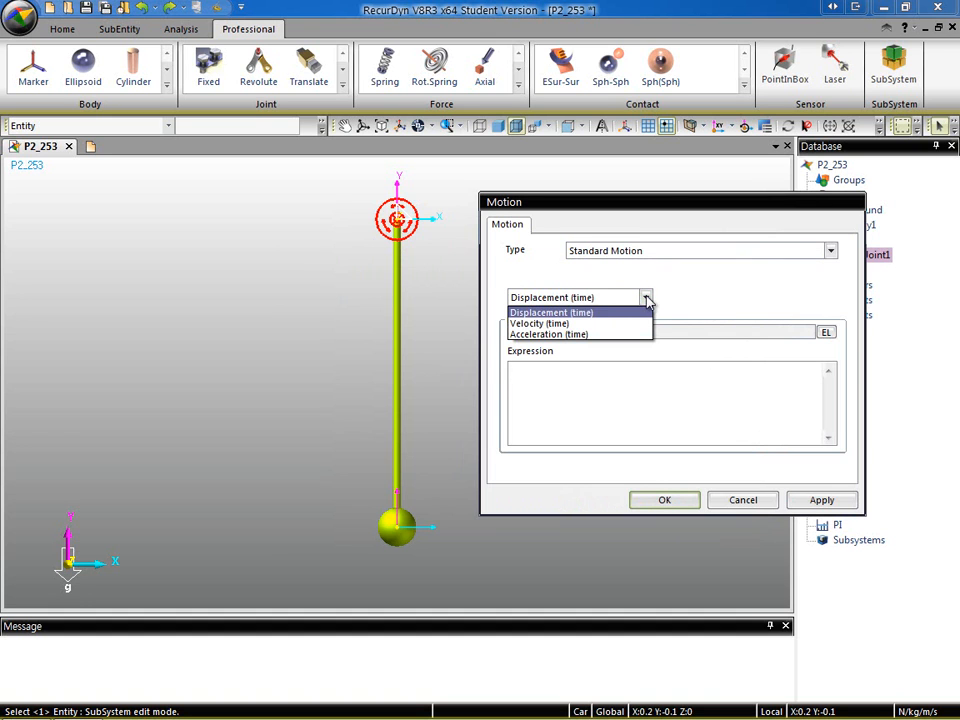
pyautogui.click(560, 313)
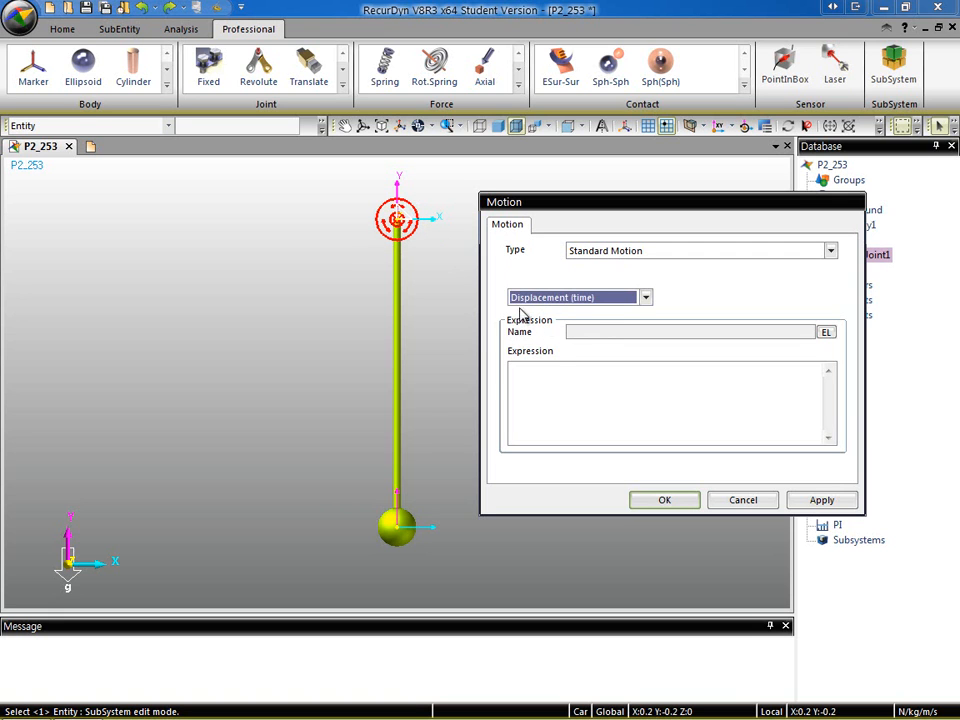
# Step: Create a new expression for the joint motion reading pi/3*sin(3.502*time)
pyautogui.click(829, 334)
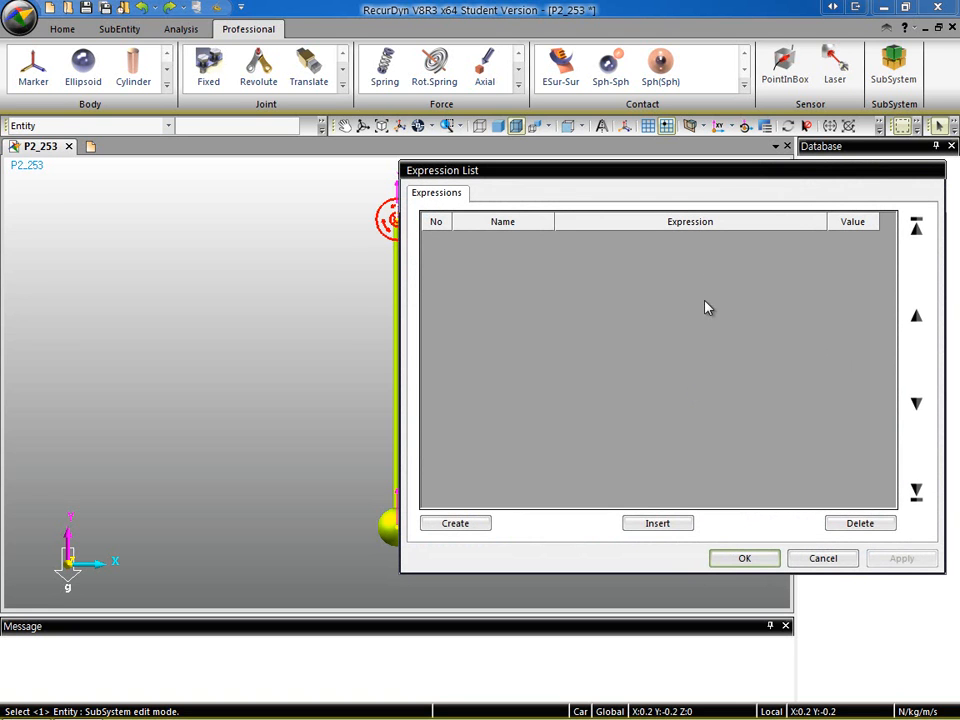
pyautogui.click(455, 523)
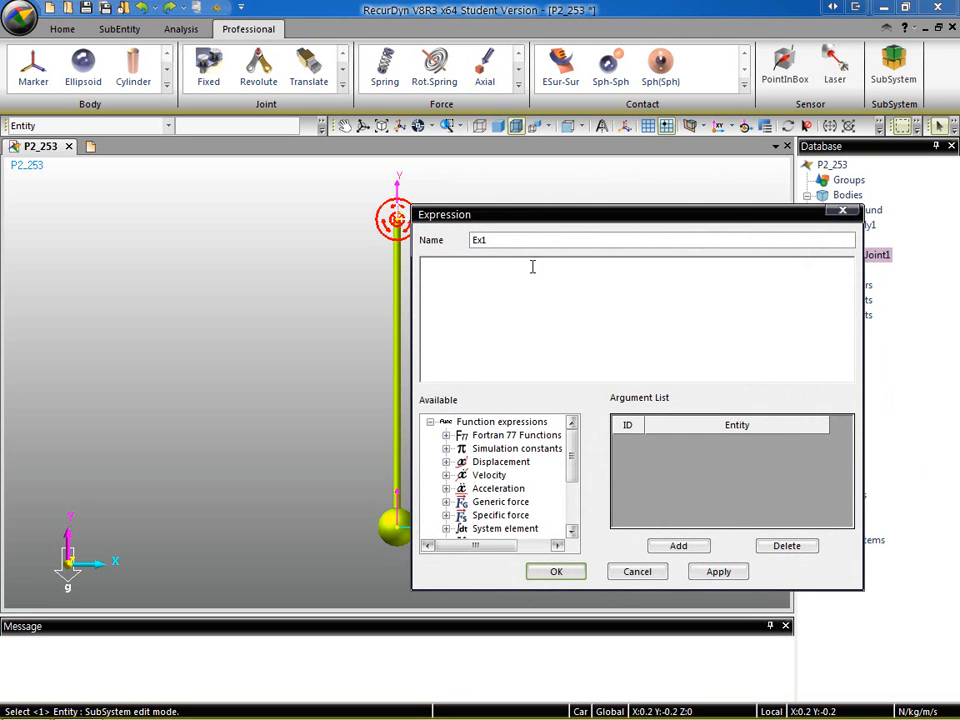
pyautogui.click(511, 287)
pyautogui.write('pi/3*sin')
pyautogui.write('(3.502*time)')
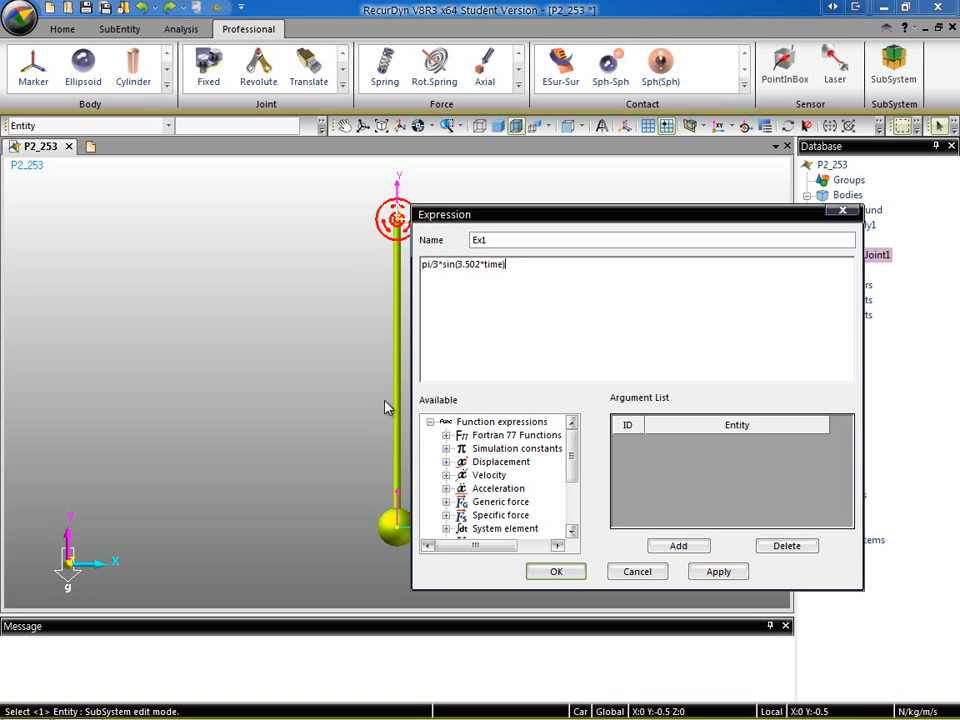
pyautogui.moveTo(237, 265)
pyautogui.mouseDown()
pyautogui.moveTo(237, 318)
pyautogui.moveTo(296, 318)
pyautogui.moveTo(321, 335)
pyautogui.moveTo(311, 335)
pyautogui.mouseUp()
pyautogui.moveTo(247, 257)
pyautogui.mouseDown()
pyautogui.moveTo(255, 282)
pyautogui.moveTo(212, 367)
pyautogui.moveTo(231, 365)
pyautogui.moveTo(258, 332)
pyautogui.moveTo(253, 303)
pyautogui.moveTo(220, 320)
pyautogui.moveTo(243, 350)
pyautogui.moveTo(276, 336)
pyautogui.moveTo(268, 385)
pyautogui.moveTo(284, 386)
pyautogui.moveTo(292, 368)
pyautogui.mouseUp()
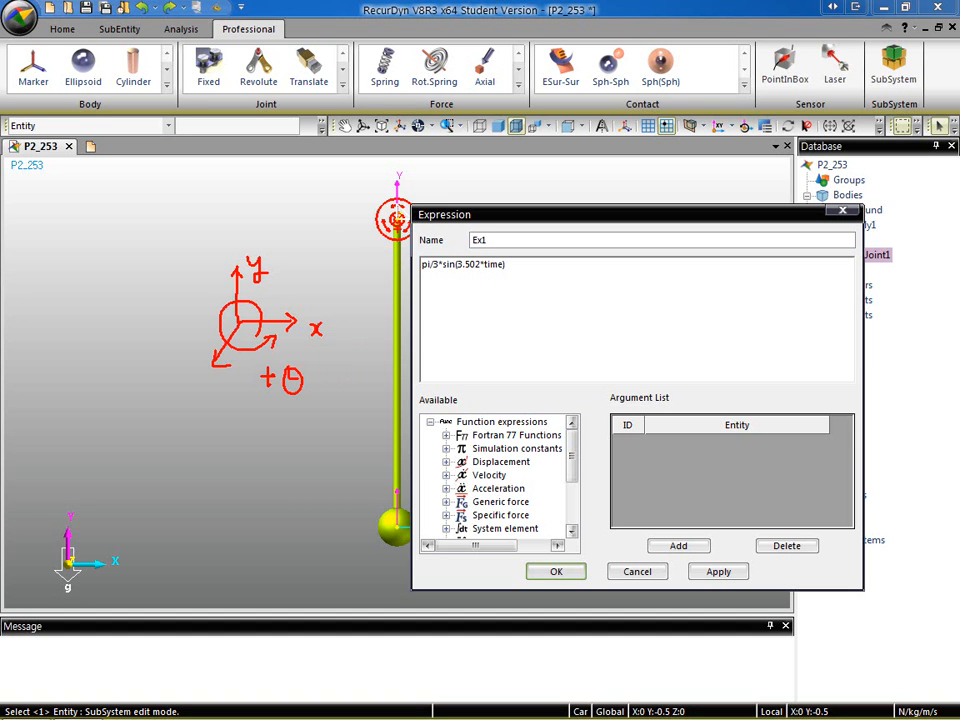
pyautogui.moveTo(398, 214); pyautogui.dragTo(271, 505)
pyautogui.moveTo(347, 372); pyautogui.dragTo(392, 391)
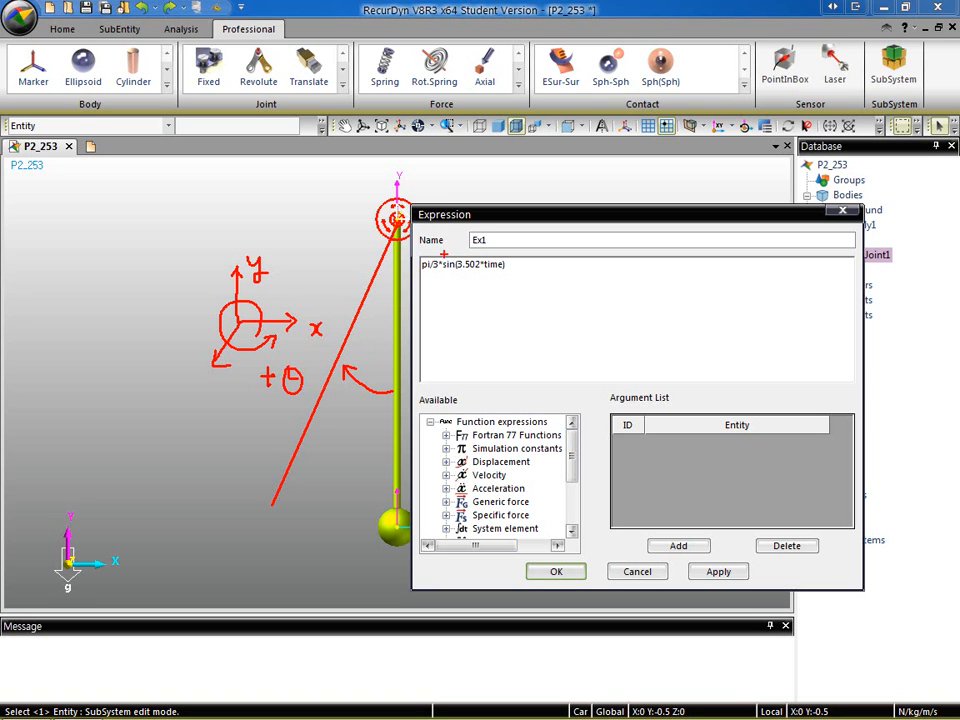
pyautogui.moveTo(401, 353)
pyautogui.mouseDown()
pyautogui.moveTo(450, 347)
pyautogui.moveTo(438, 362)
pyautogui.mouseUp()
pyautogui.press('Escape')
# Step: Negate the expression to -pi/3*sin(3.502*time) and assign it to the joint's displacement motion
pyautogui.click(452, 278)
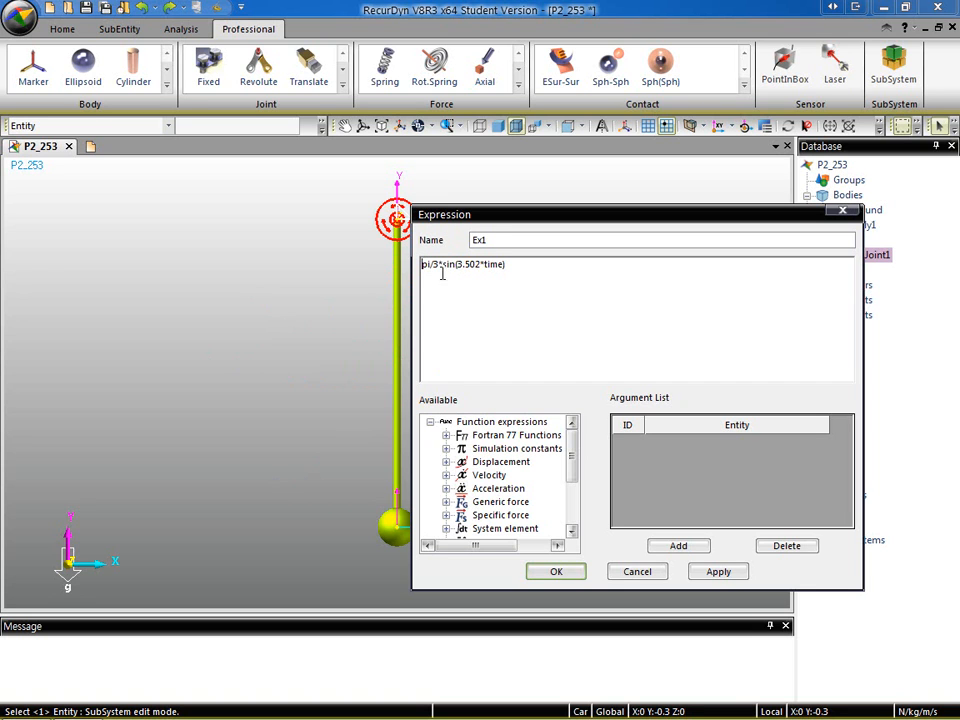
pyautogui.write('-')
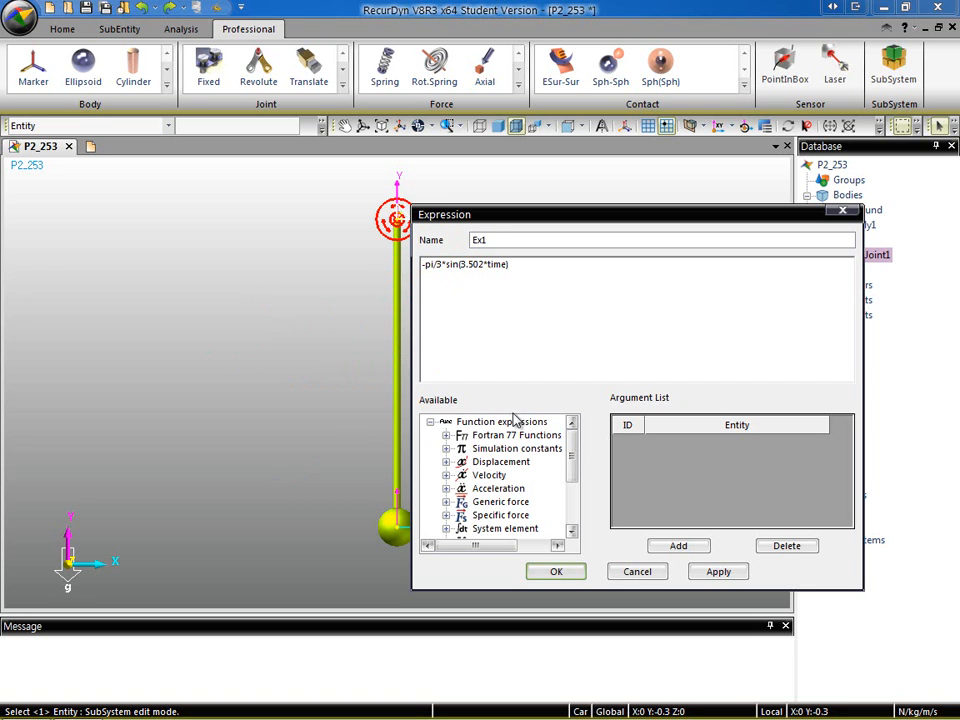
pyautogui.click(551, 570)
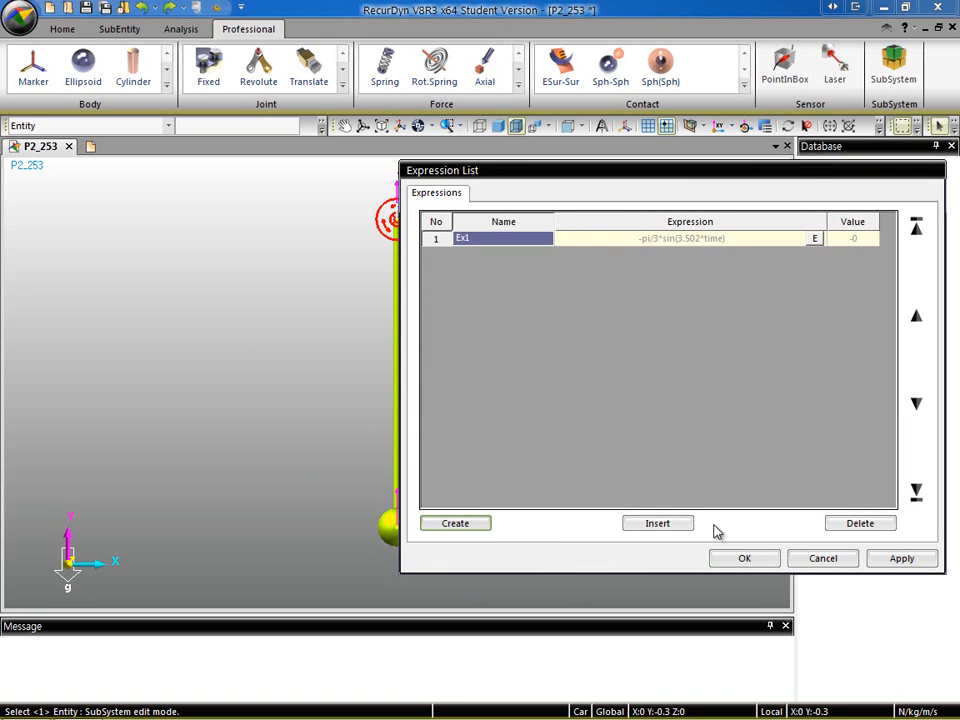
pyautogui.click(741, 560)
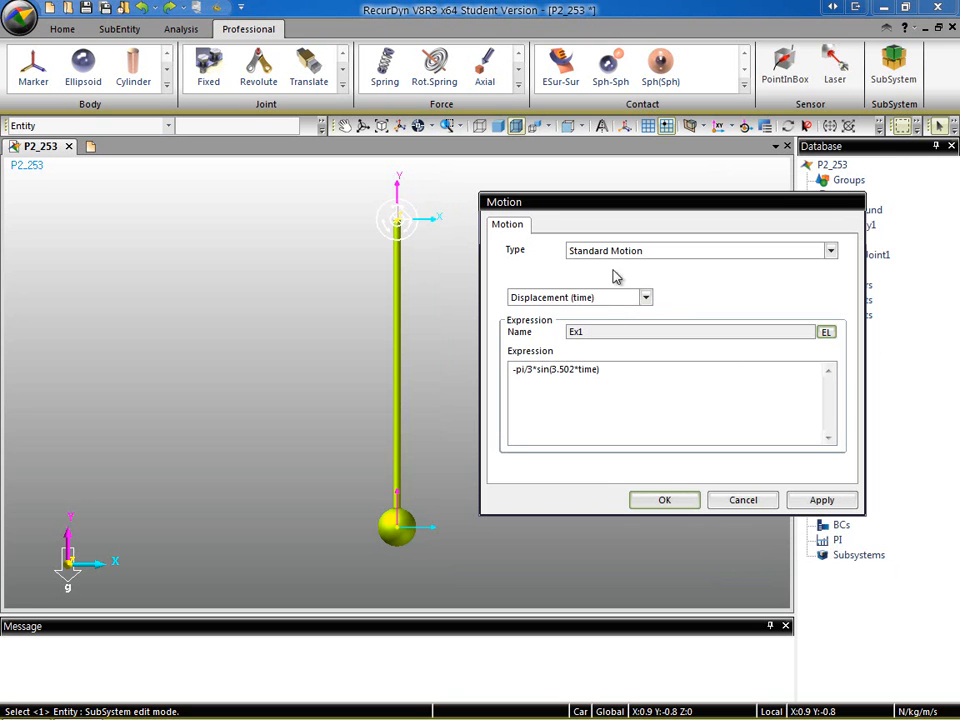
pyautogui.click(664, 501)
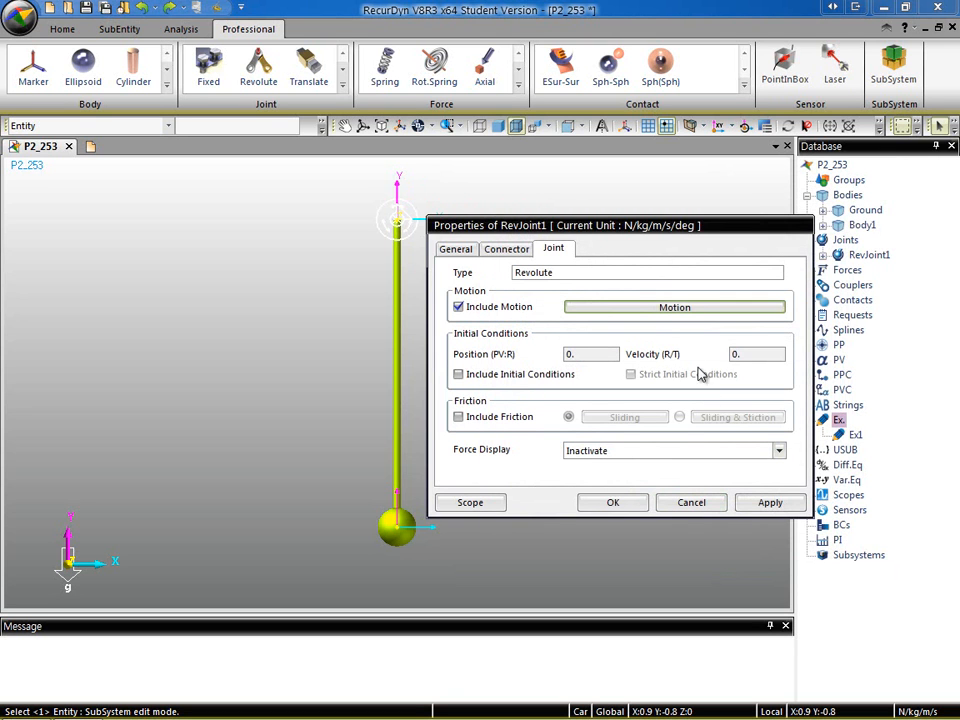
# Step: Check the expression assigned to the joint's motion and accept the revolute joint's properties
pyautogui.click(673, 307)
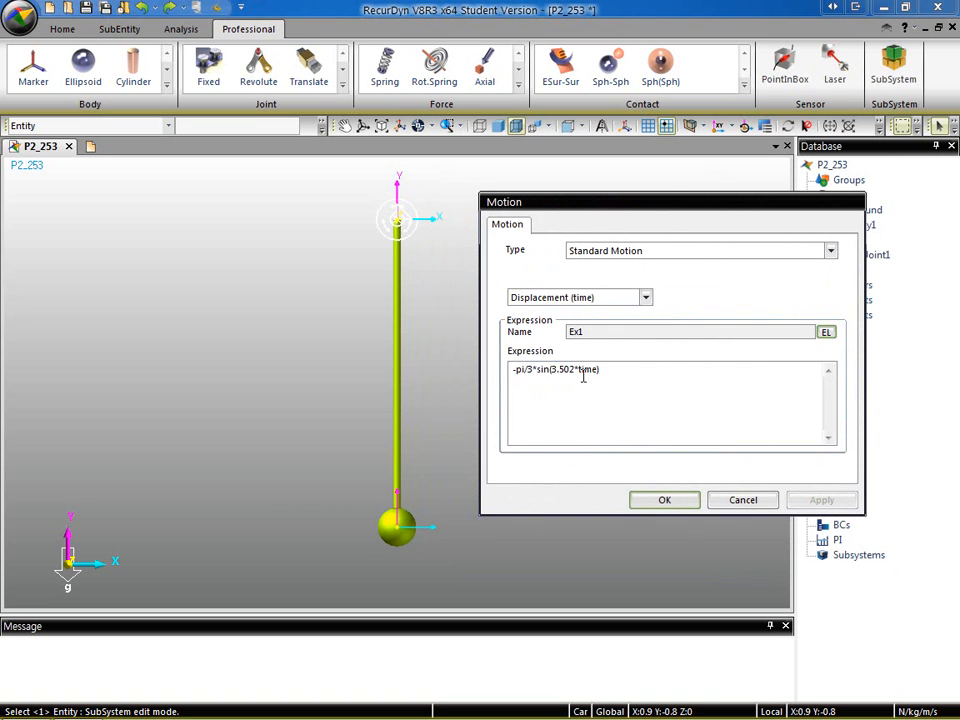
pyautogui.click(668, 500)
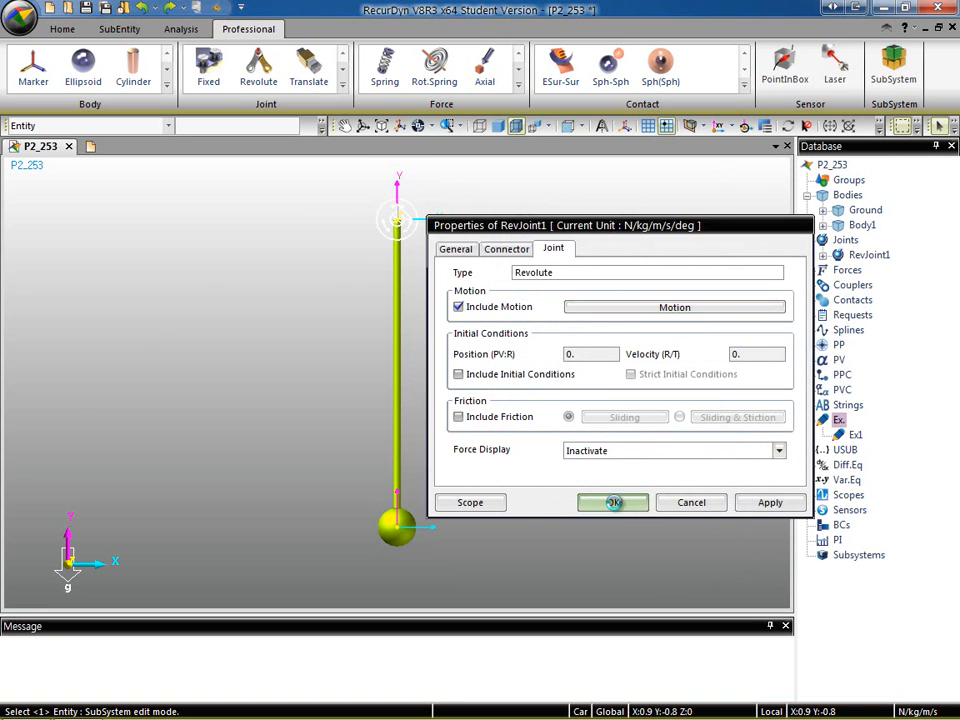
pyautogui.click(613, 503)
# Step: Reduce the model's icon size to 0.05 in the icon display settings
pyautogui.moveTo(511, 283); pyautogui.dragTo(501, 298, button='middle')
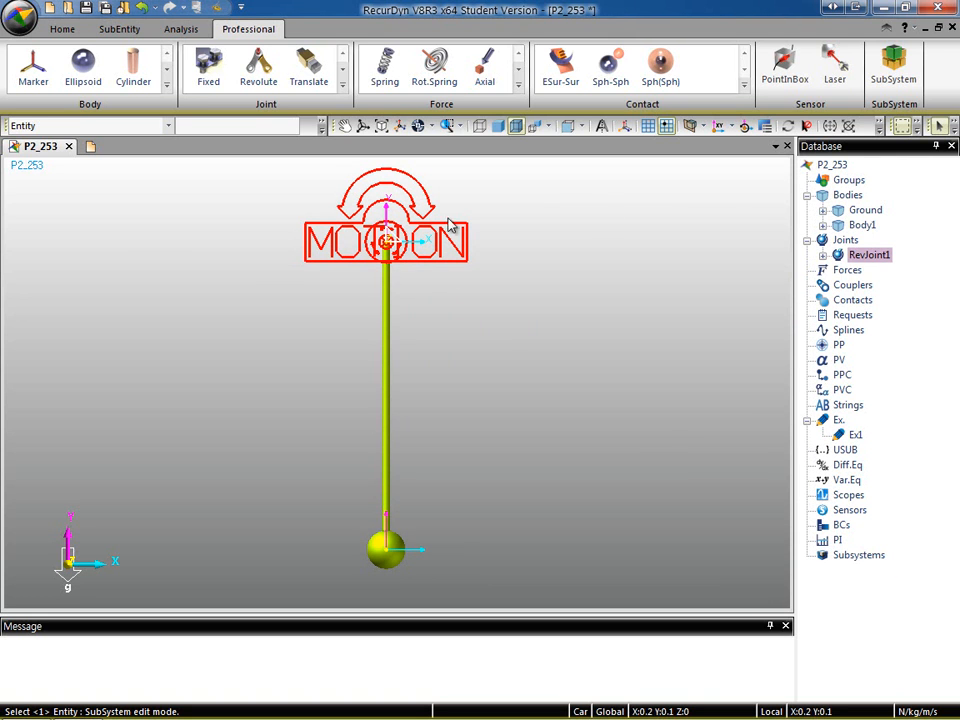
pyautogui.click(627, 127)
pyautogui.moveTo(710, 142); pyautogui.dragTo(607, 172)
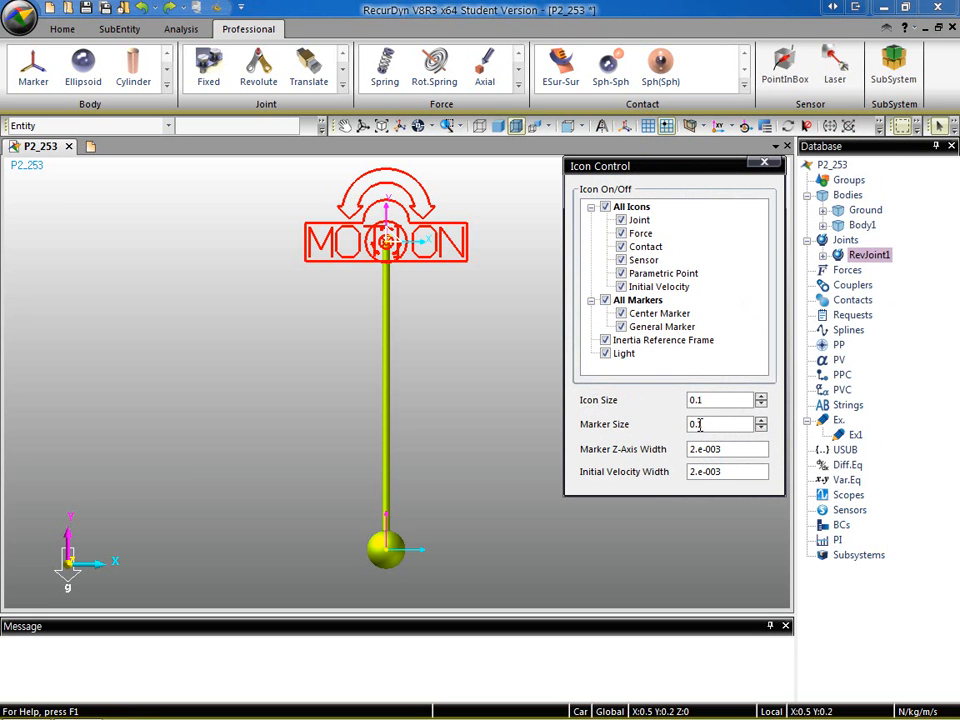
pyautogui.moveTo(705, 402); pyautogui.dragTo(698, 402)
pyautogui.write('05')
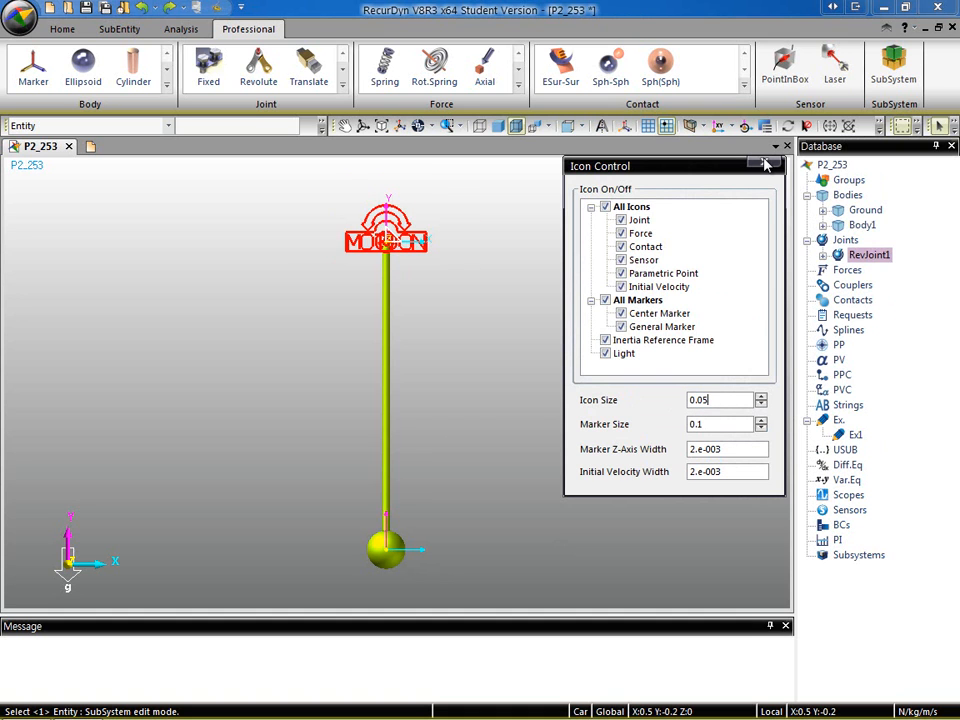
pyautogui.click(521, 335)
pyautogui.click(764, 162)
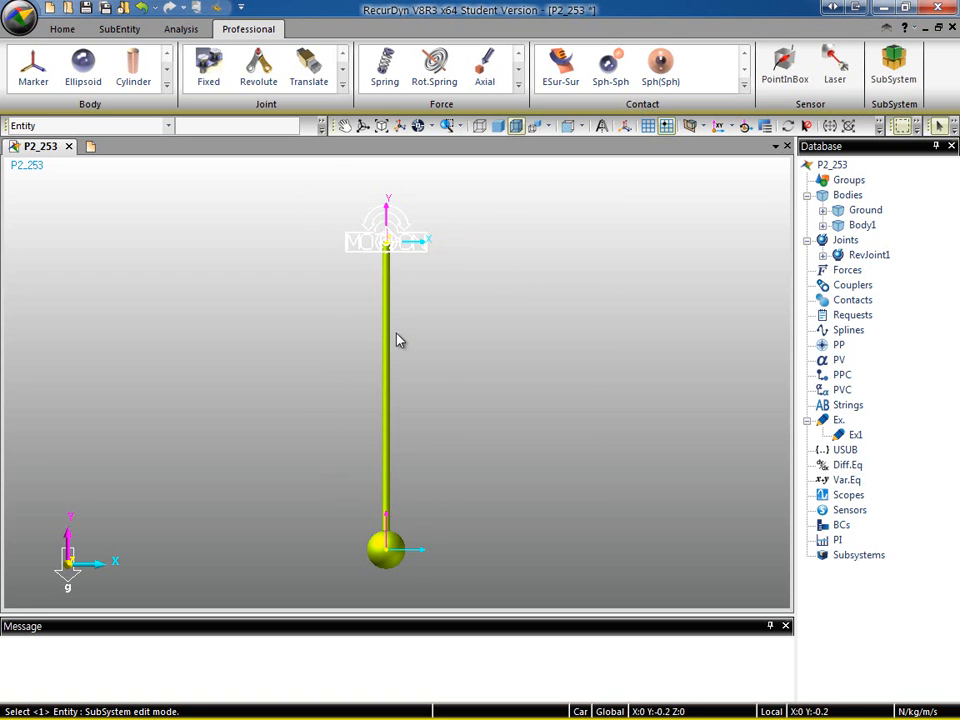
# Step: Set up a dynamic/kinematic analysis with an end time of 0.5
pyautogui.click(184, 30)
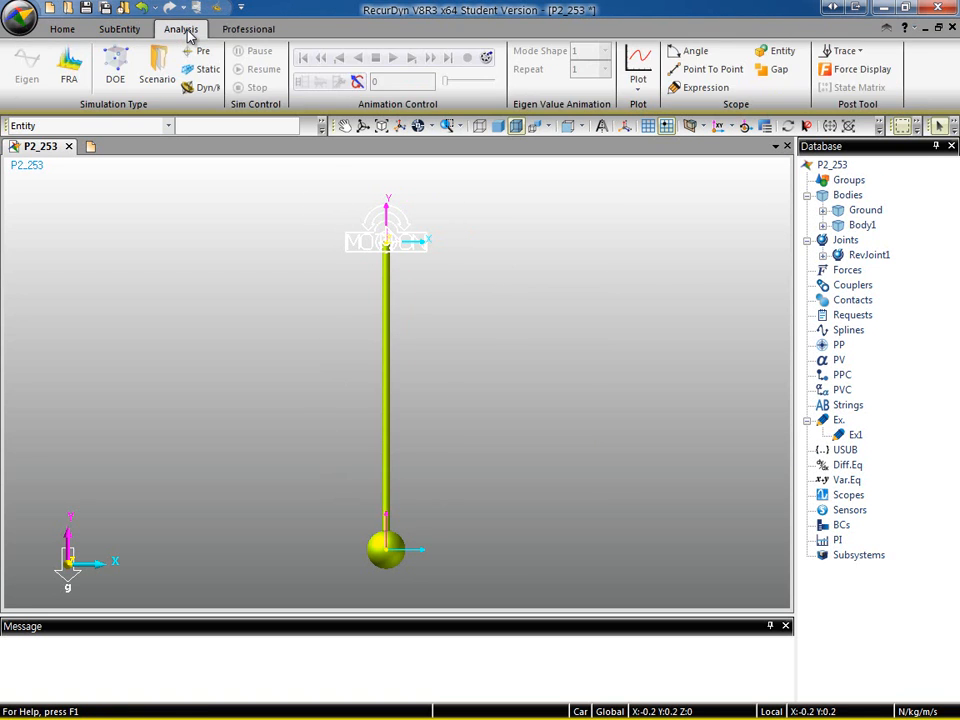
pyautogui.click(203, 90)
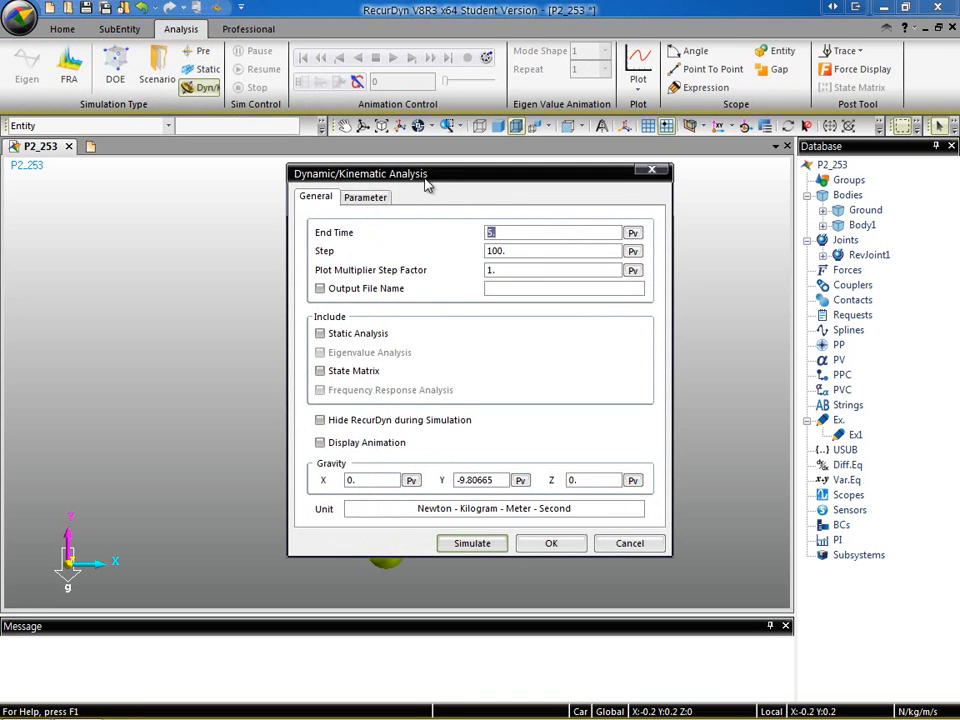
pyautogui.moveTo(428, 176); pyautogui.dragTo(578, 160)
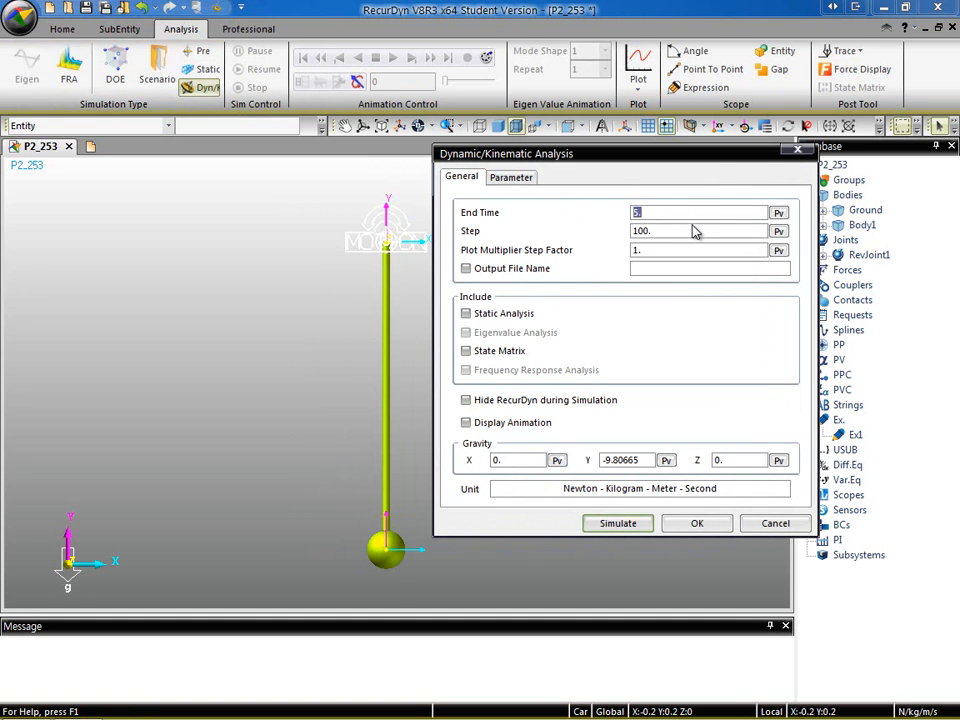
pyautogui.write('0.5')
pyautogui.click(655, 234)
pyautogui.doubleClick(657, 232)
pyautogui.click(663, 234)
# Step: Review the analysis solver parameters and choose IMGALPHA as the integrator type
pyautogui.click(512, 178)
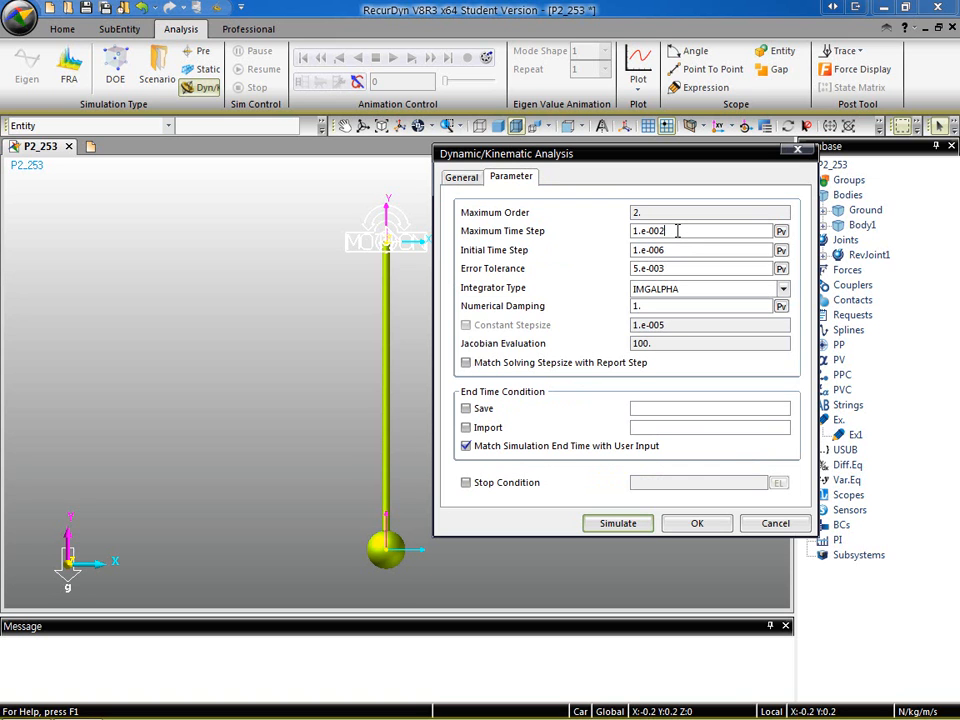
pyautogui.click(678, 231)
pyautogui.click(783, 288)
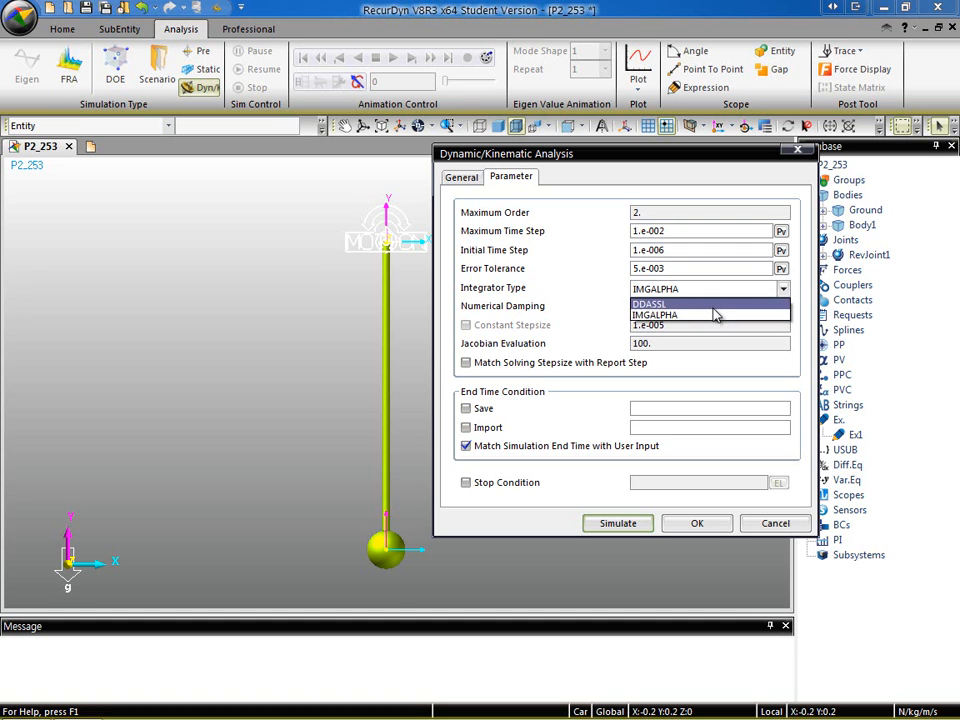
pyautogui.click(714, 318)
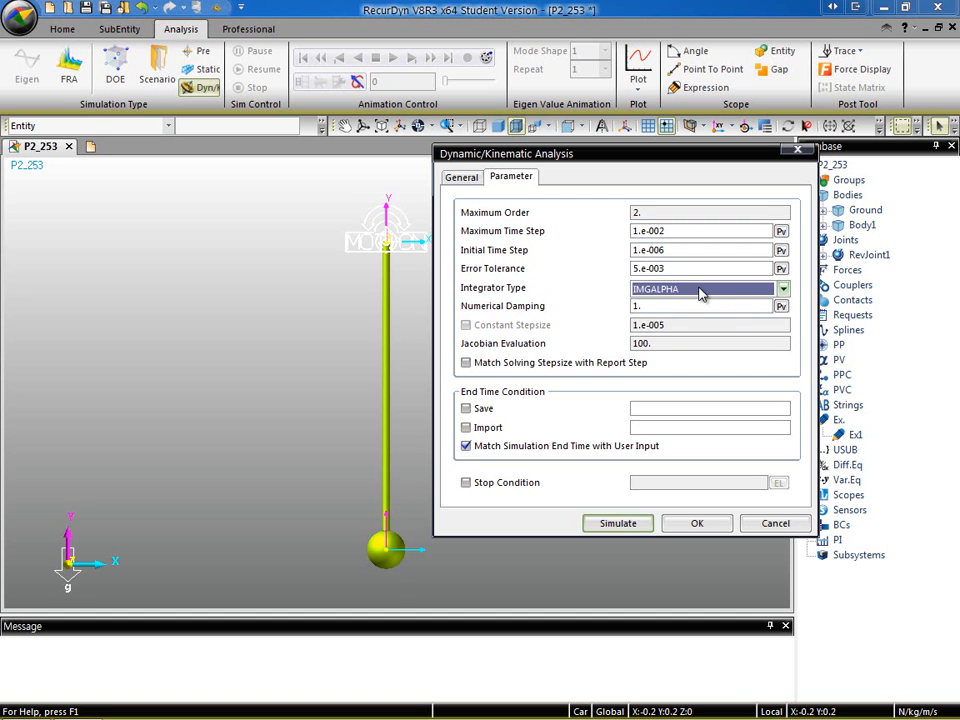
# Step: Run the simulation, saving the model as P2_253.rdyn in the RDyne folder on drive E
pyautogui.click(617, 524)
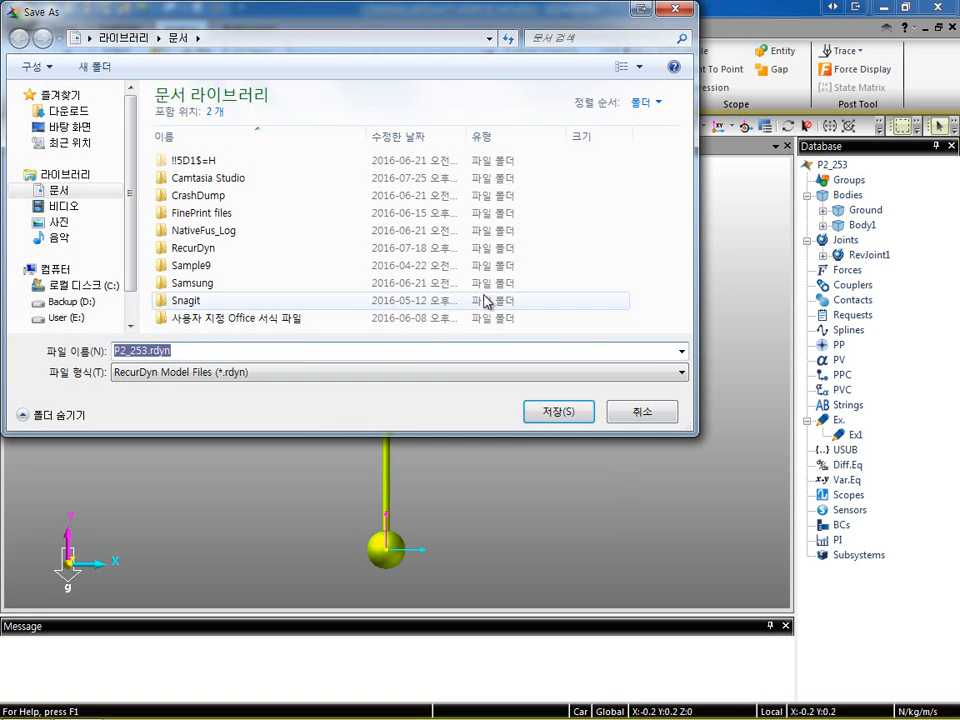
pyautogui.scroll(-1, 80, 250)
pyautogui.click(66, 278)
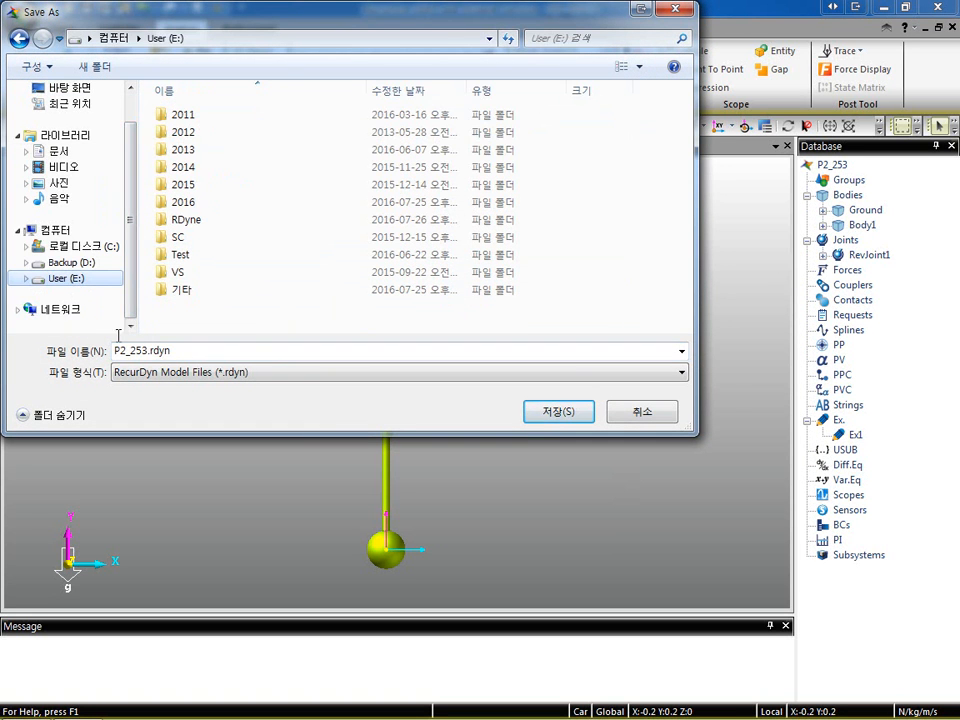
pyautogui.doubleClick(188, 220)
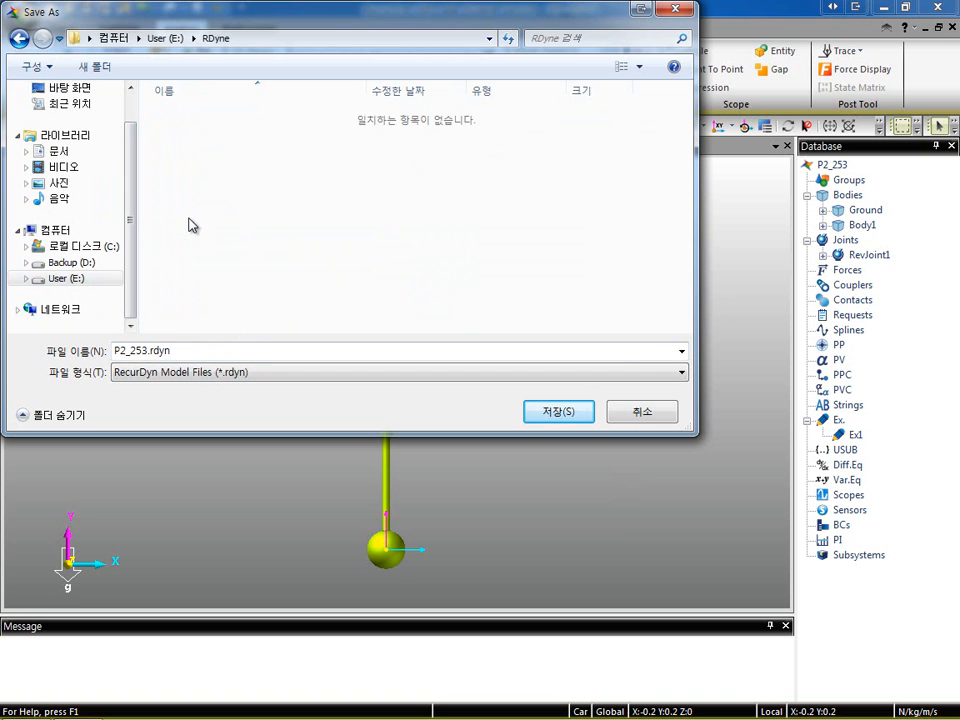
pyautogui.click(559, 412)
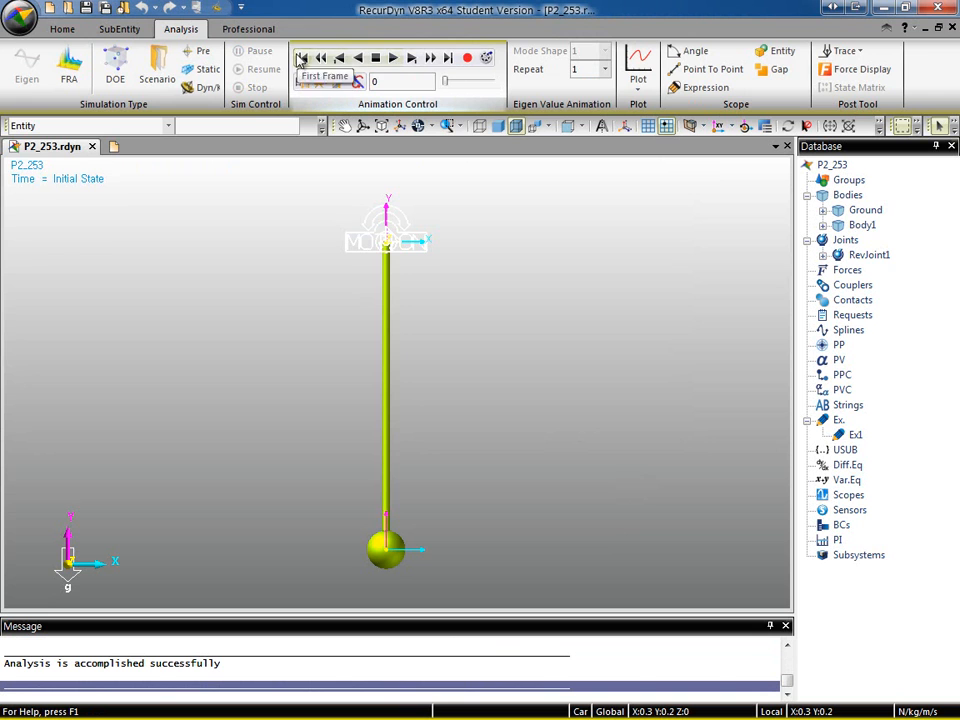
# Step: Play the pendulum's simulated motion and return the animation to the first frame
pyautogui.click(394, 62)
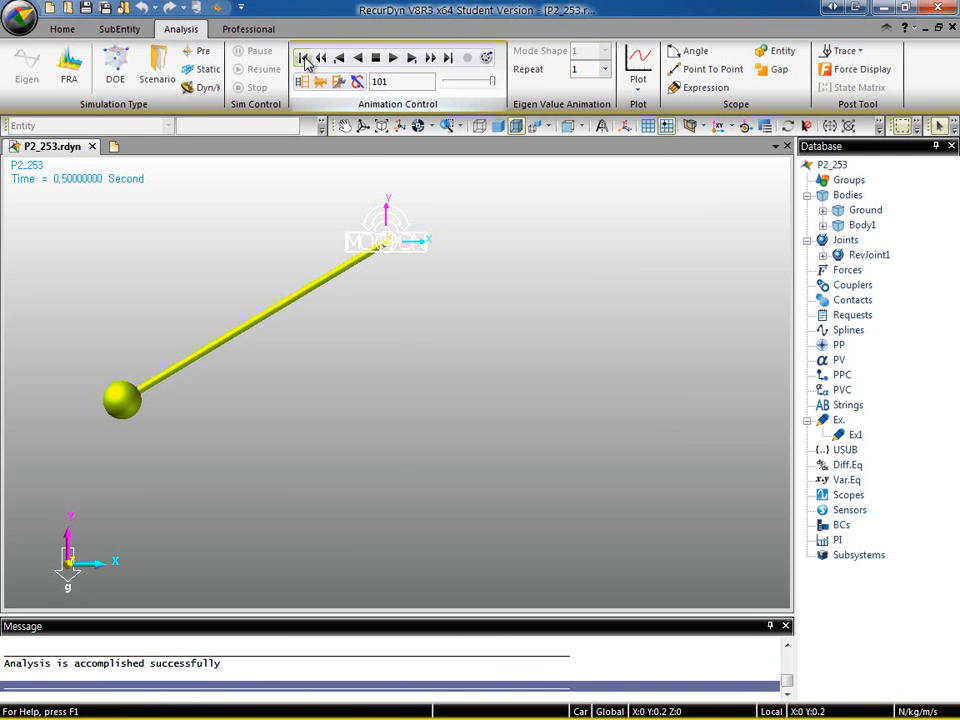
pyautogui.click(303, 58)
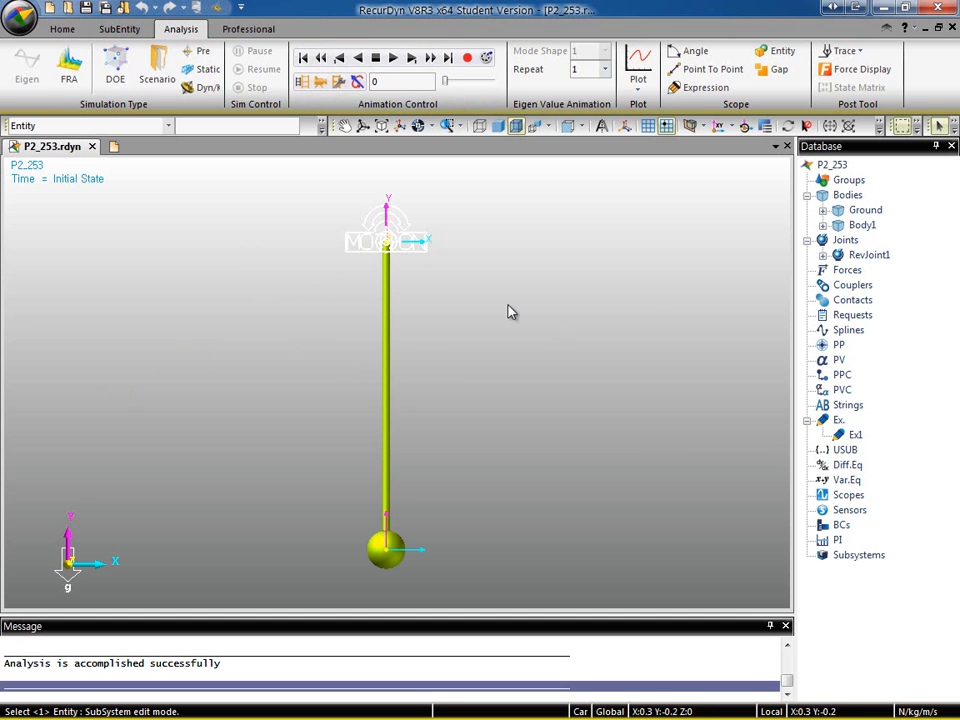
# Step: Create a new plot with TIME on the X axis and Body1's Acc_TM on the Y axis
pyautogui.click(638, 70)
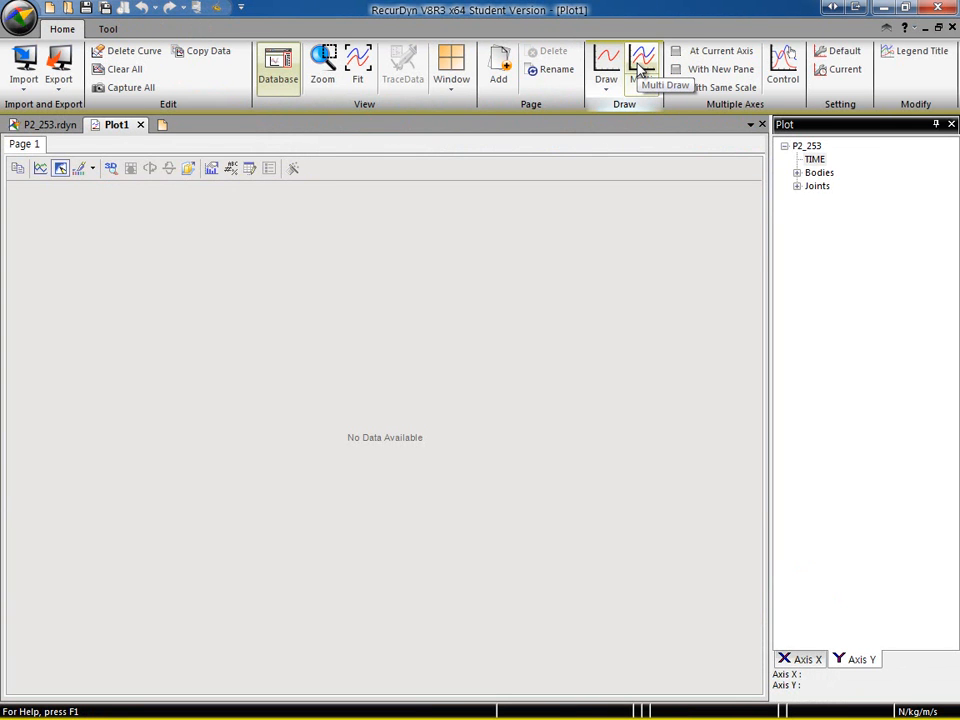
pyautogui.click(805, 660)
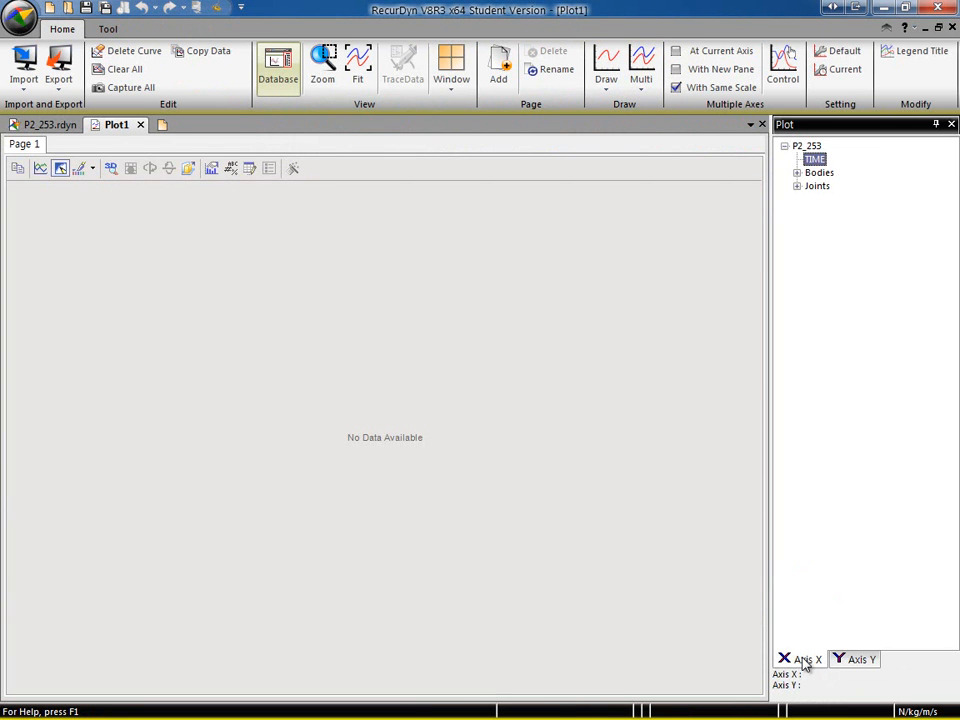
pyautogui.click(797, 173)
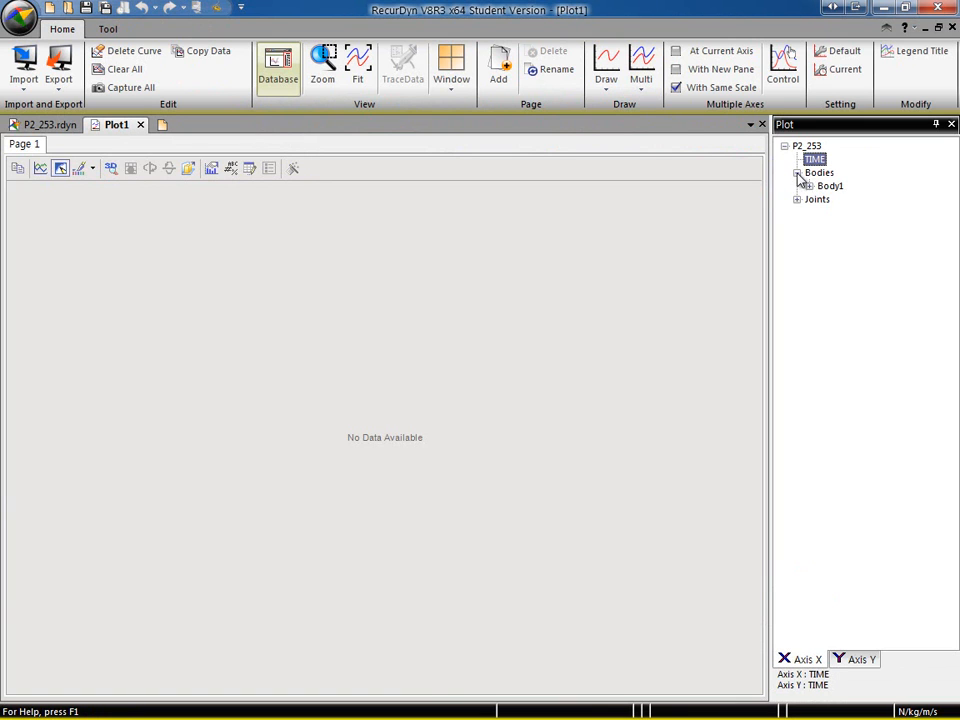
pyautogui.doubleClick(830, 186)
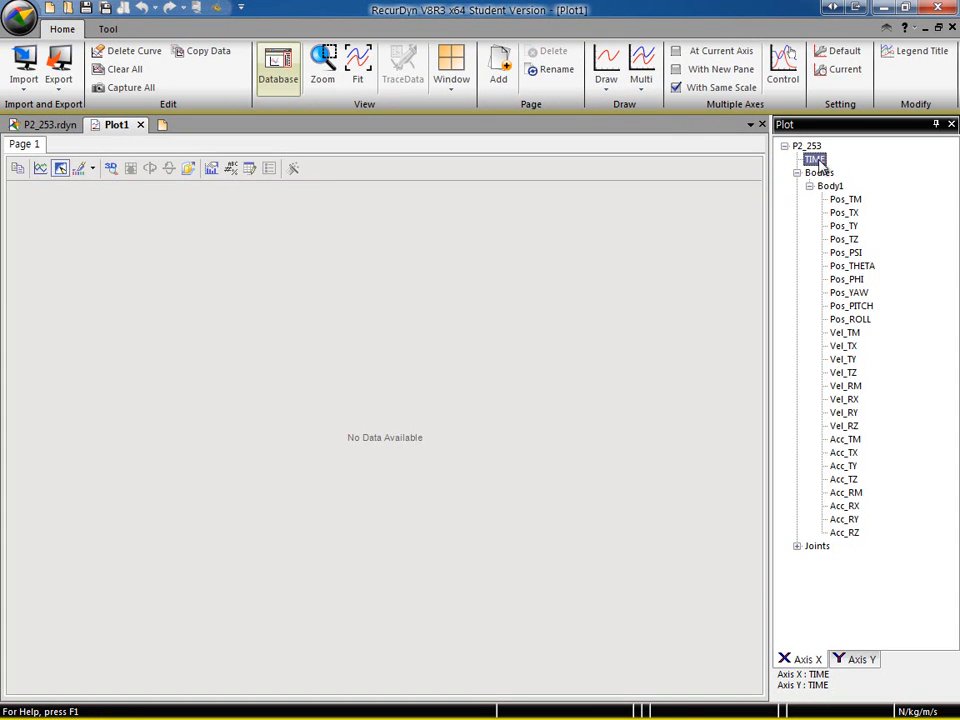
pyautogui.click(856, 661)
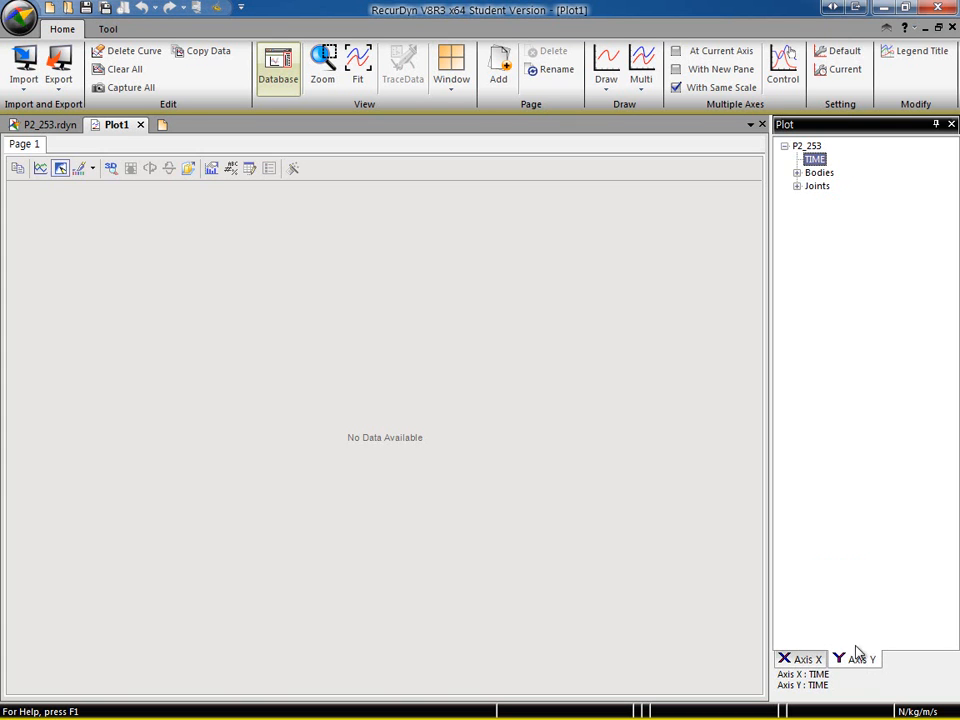
pyautogui.click(798, 174)
pyautogui.click(810, 187)
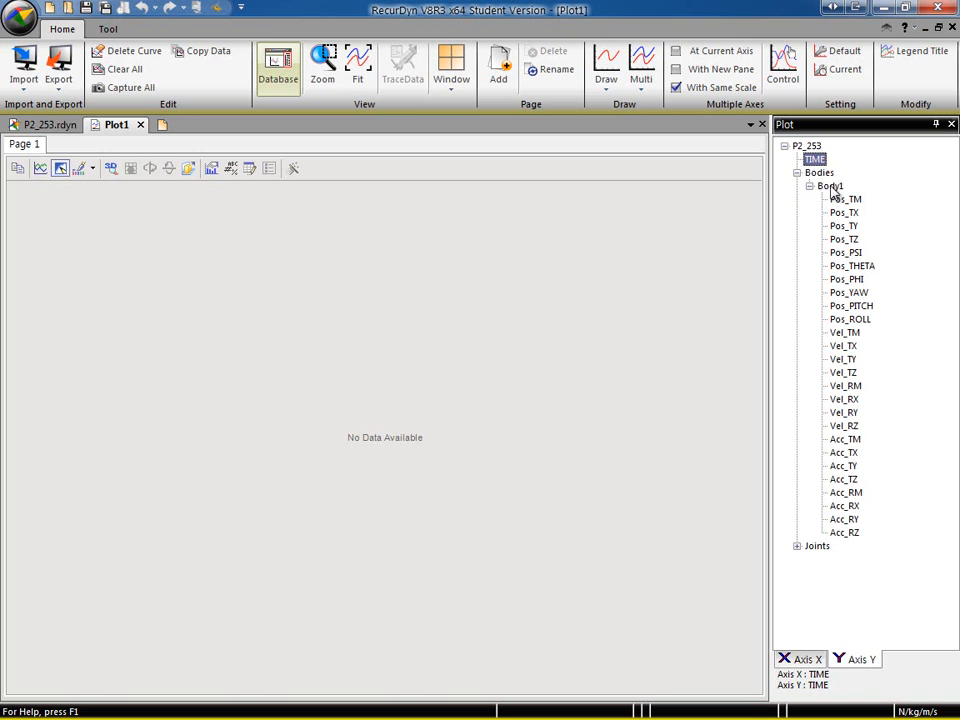
pyautogui.click(831, 187)
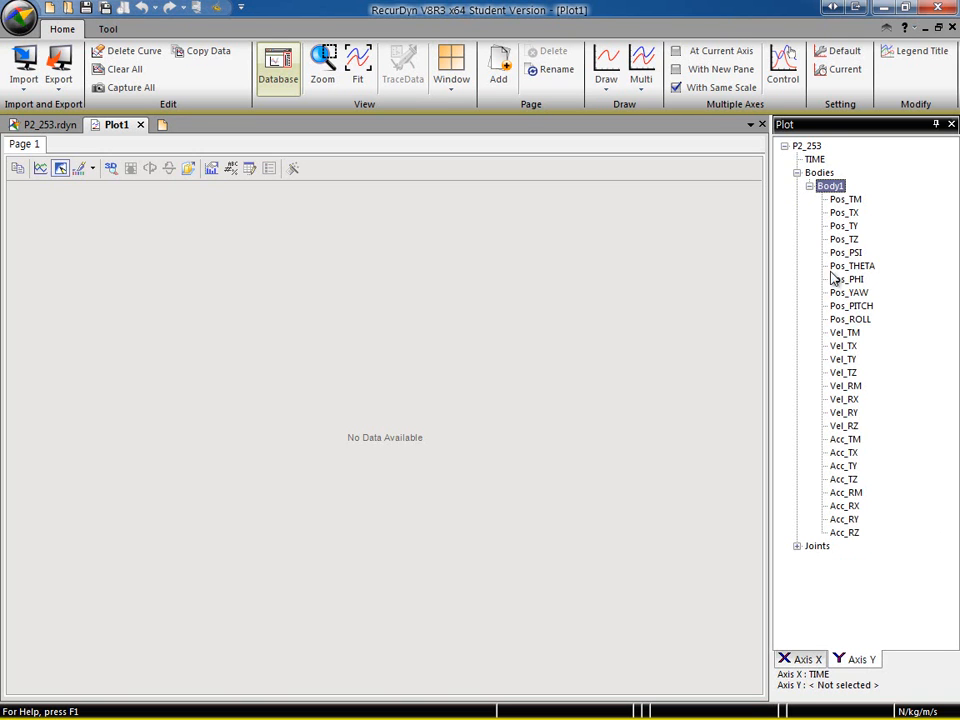
pyautogui.doubleClick(845, 440)
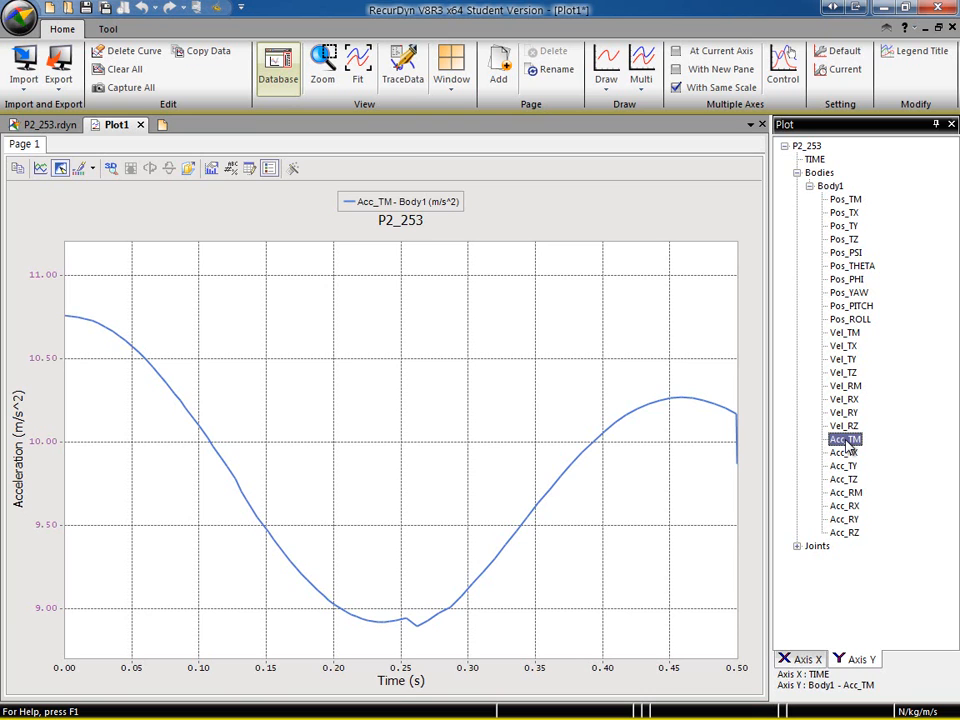
pyautogui.moveTo(320, 597); pyautogui.dragTo(466, 649)
pyautogui.moveTo(489, 606); pyautogui.dragTo(518, 591)
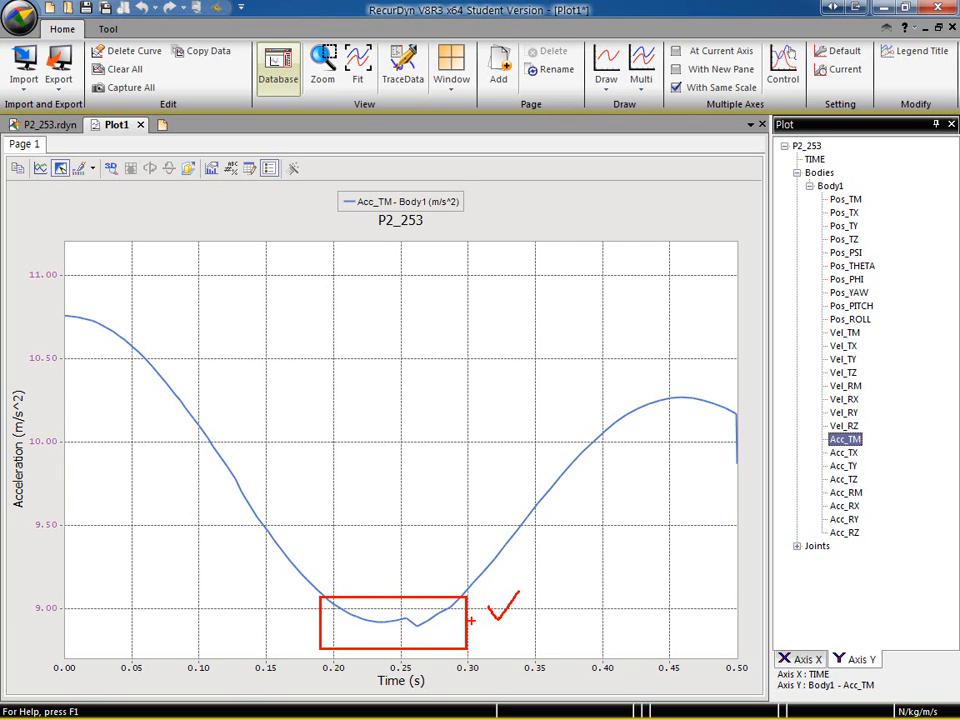
pyautogui.press('Escape')
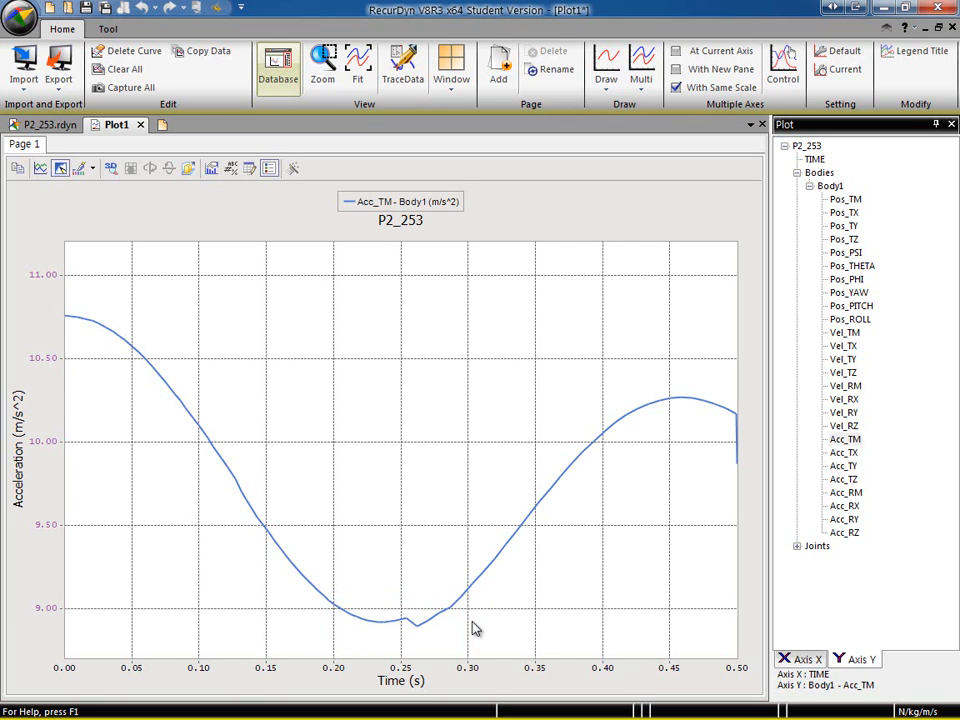
# Step: Rerun the dynamic/kinematic analysis of the pendulum model with the maximum time step set to 1.e-003
pyautogui.click(48, 125)
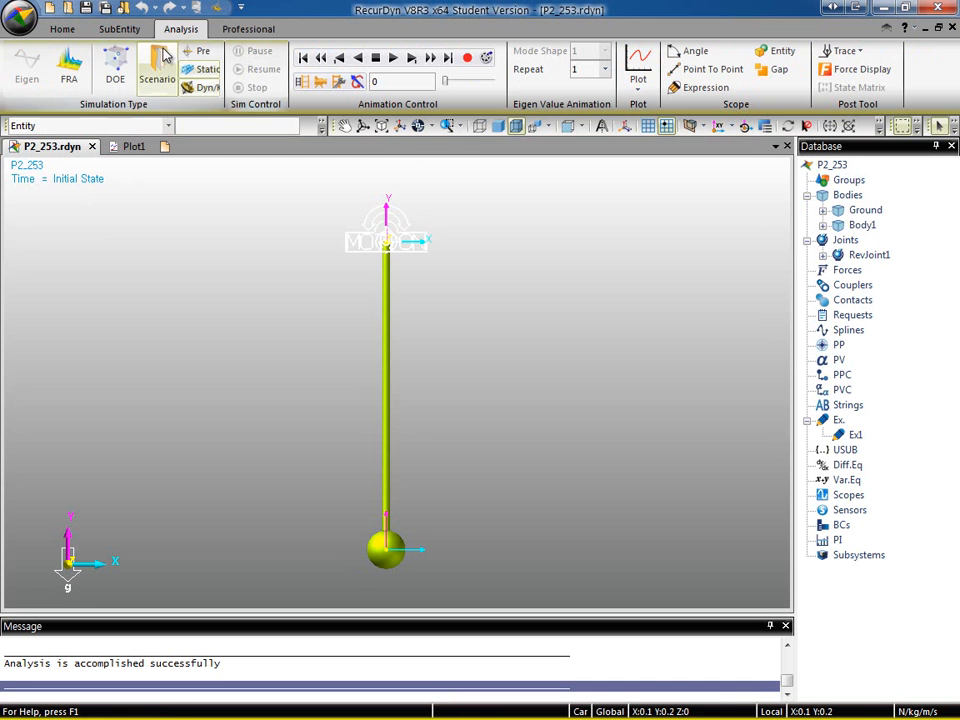
pyautogui.click(205, 89)
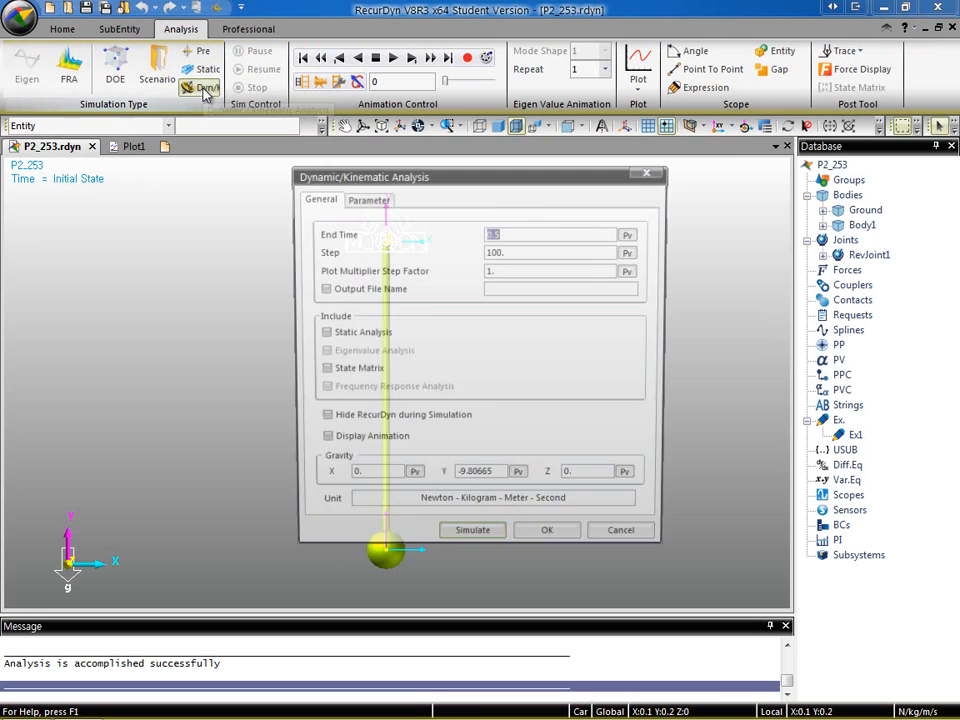
pyautogui.click(512, 234)
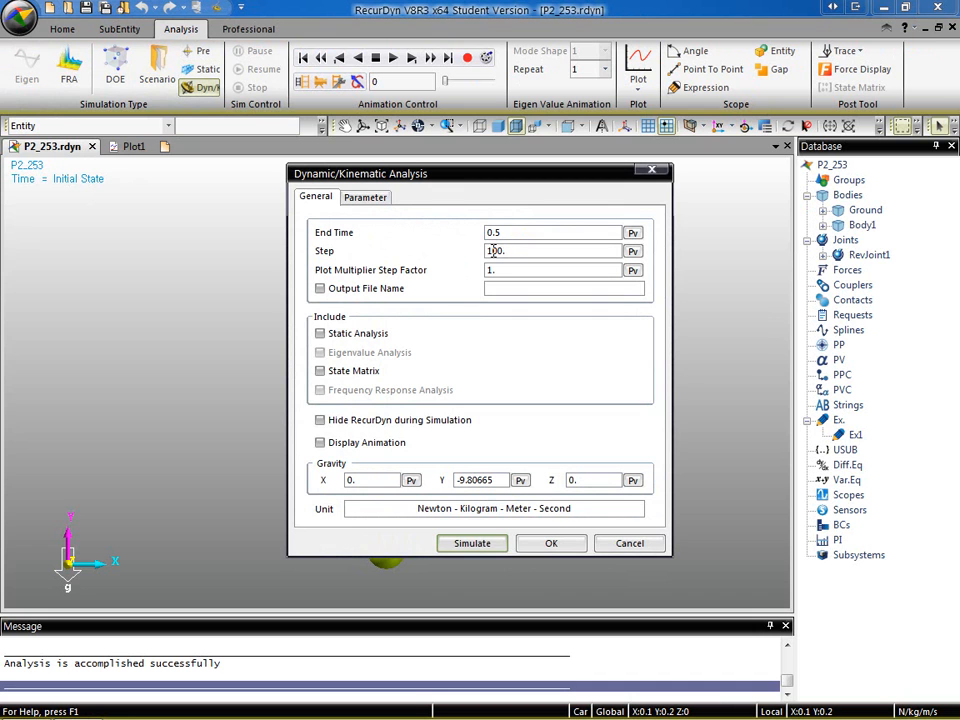
pyautogui.click(366, 197)
pyautogui.click(513, 251)
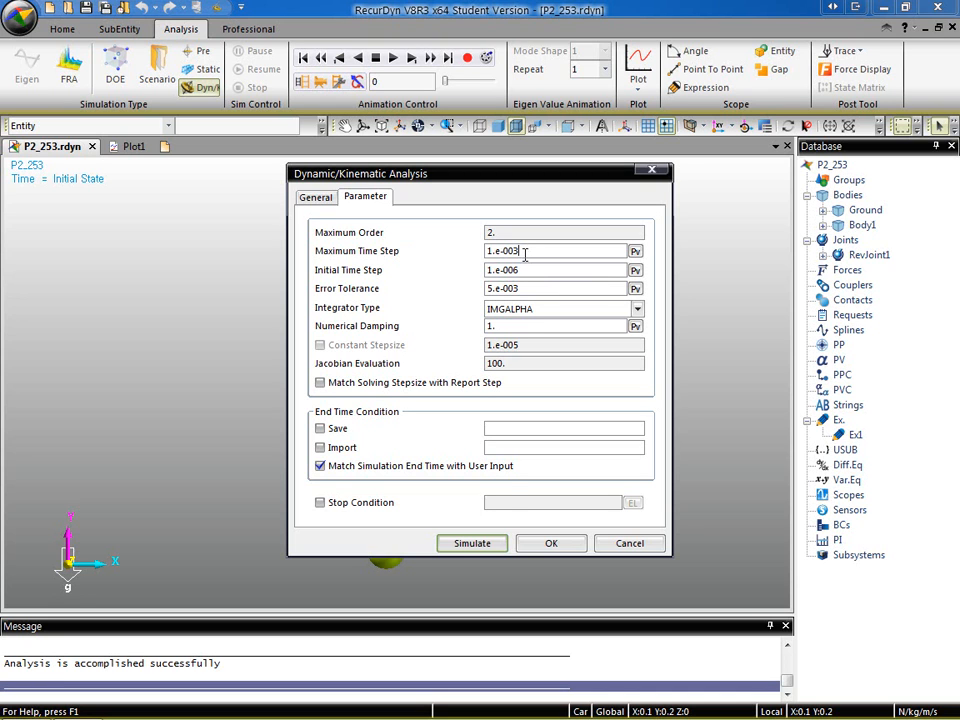
pyautogui.click(470, 545)
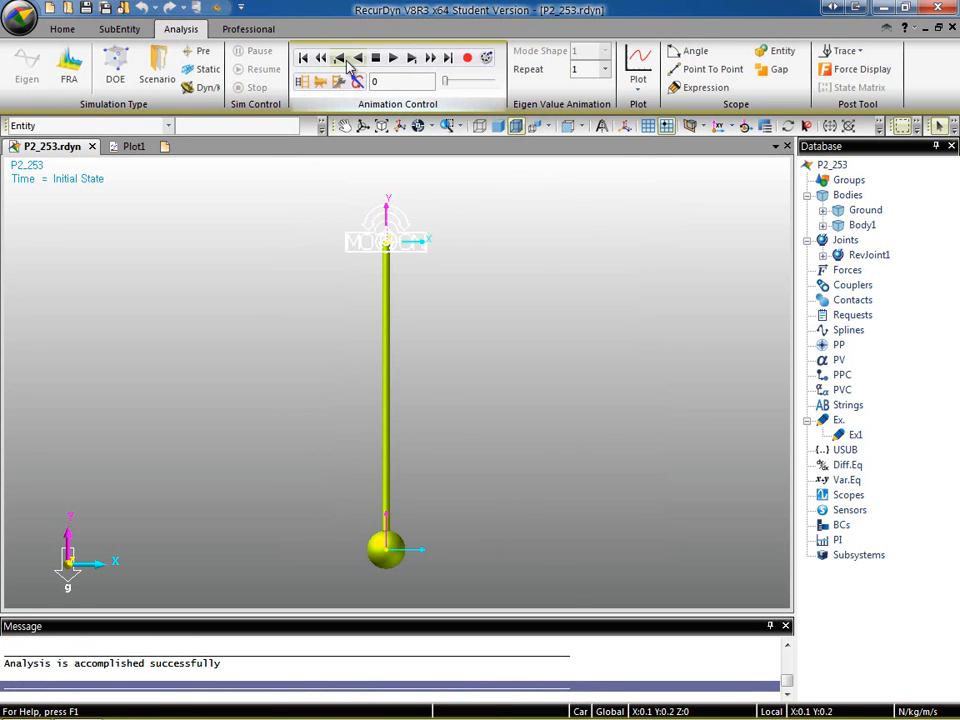
# Step: Play the rerun's motion and draw Body1's Acc_TM against TIME in a second plot
pyautogui.click(395, 59)
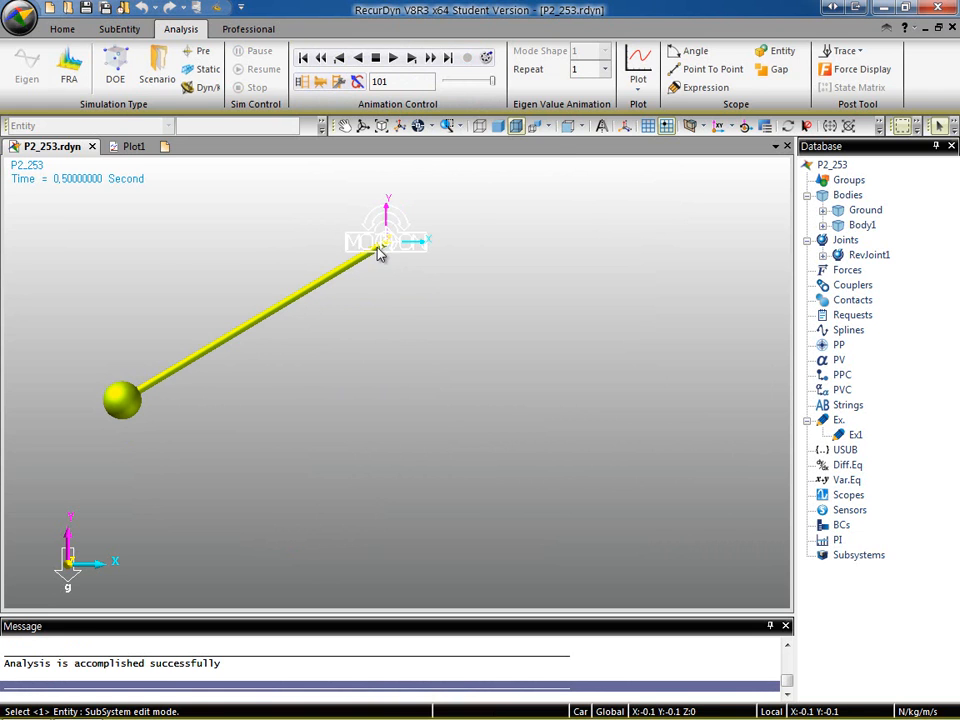
pyautogui.click(638, 68)
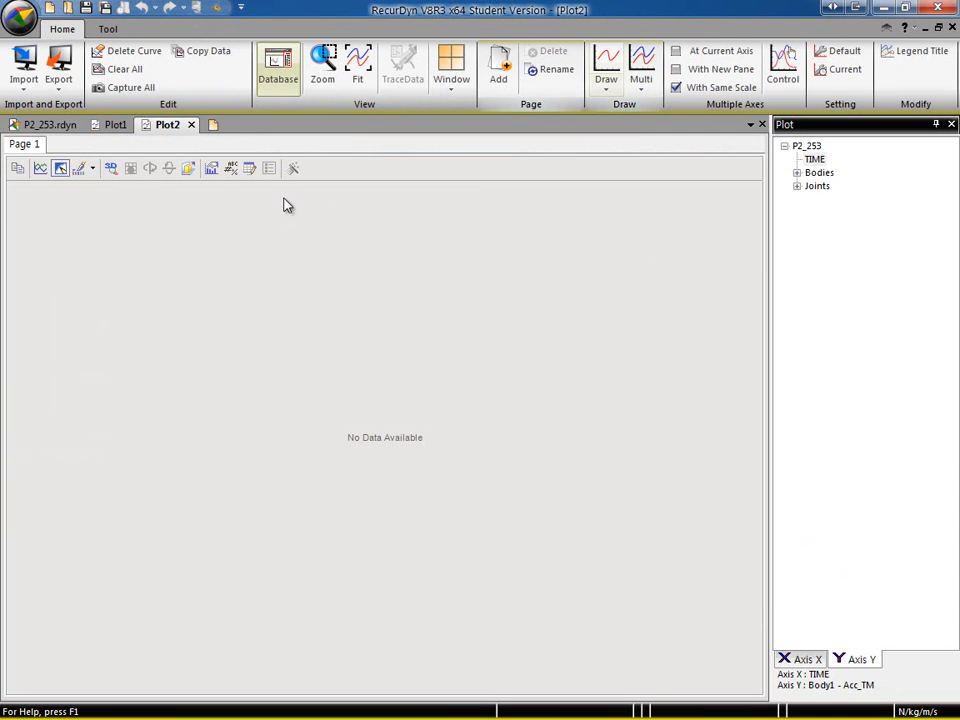
pyautogui.click(797, 173)
pyautogui.click(809, 186)
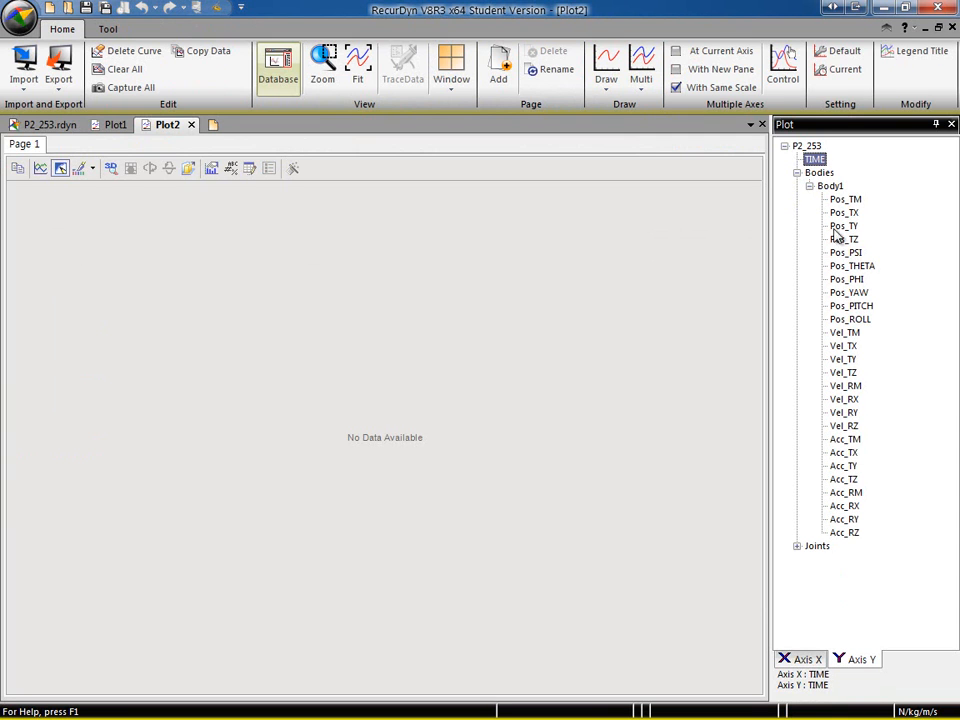
pyautogui.doubleClick(845, 440)
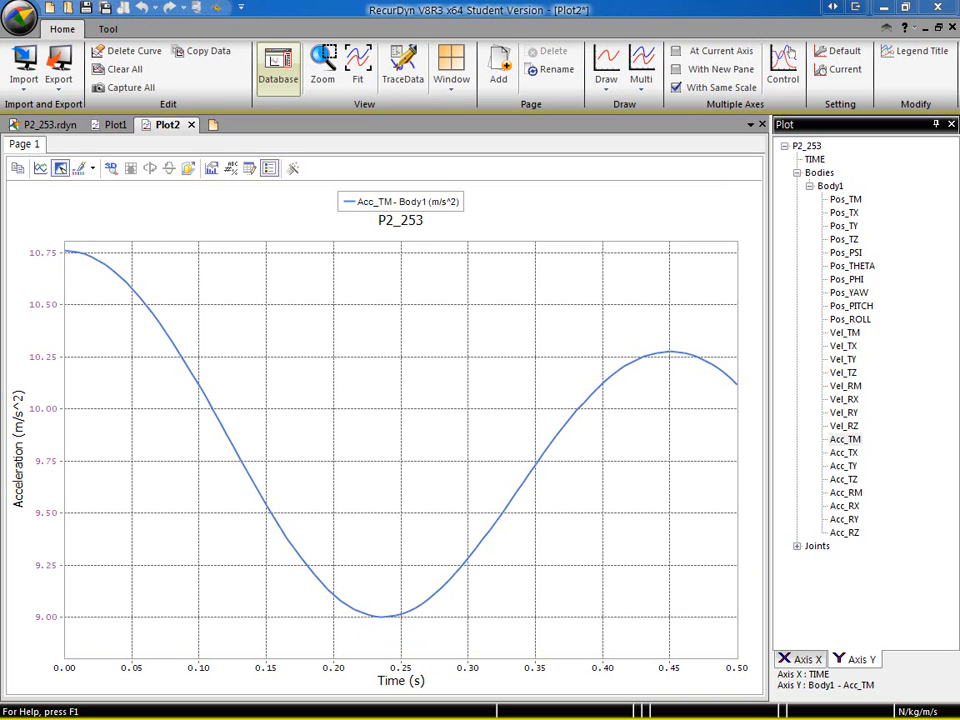
# Step: Switch to the presentation, check the theoretical minimum acceleration in the results comparison table, and return to RecurDyn
pyautogui.press('F5')
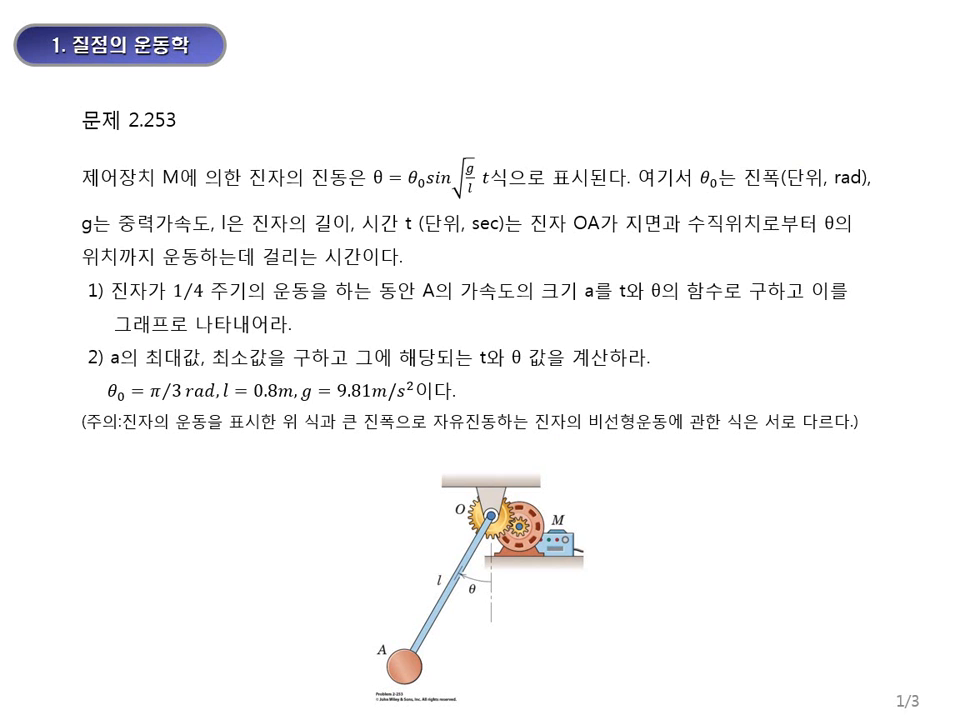
pyautogui.click(692, 460)
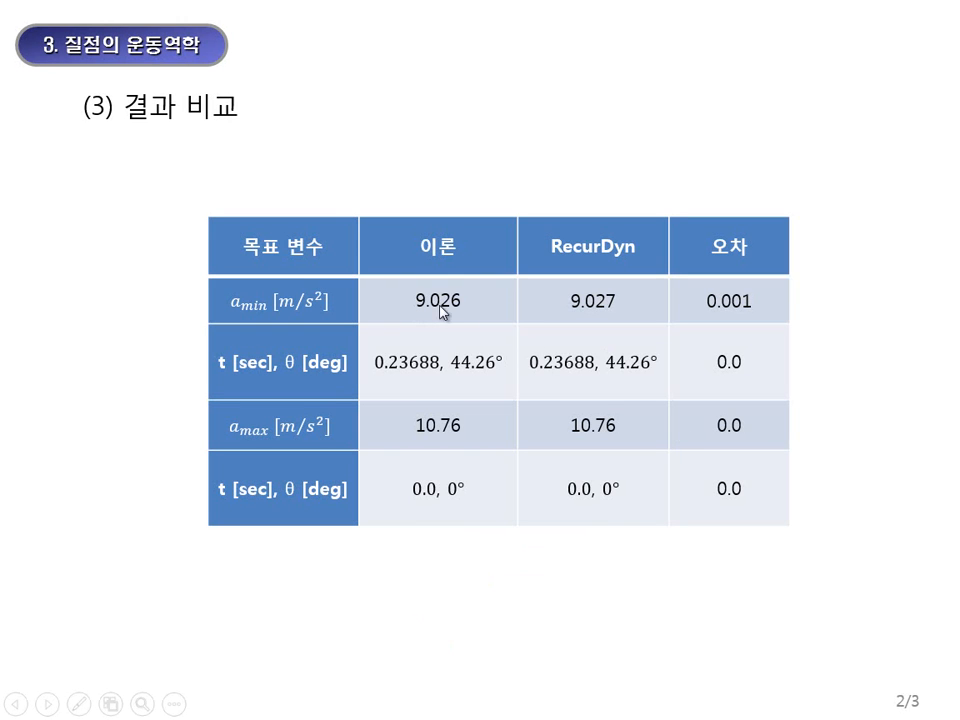
pyautogui.hotkey('ctrl', '2')
pyautogui.moveTo(403, 281)
pyautogui.keyDown('ctrl'); pyautogui.keyDown('shift'); pyautogui.mouseDown()
pyautogui.moveTo(422, 302)
pyautogui.moveTo(481, 317)
pyautogui.mouseUp(); pyautogui.keyUp('shift'); pyautogui.keyUp('ctrl')
pyautogui.press('Escape')
pyautogui.hotkey('alt', 'Tab')
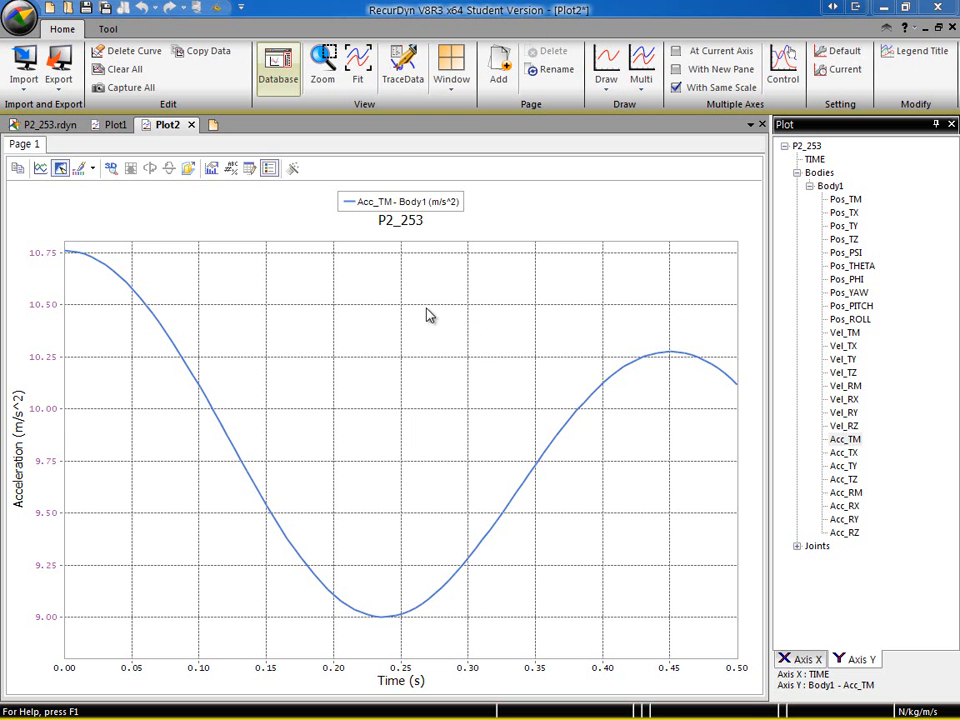
# Step: Trace the Acc_TM curve to read its minimum and maximum acceleration, ending with the trace closed and the curve deselected
pyautogui.click(404, 66)
pyautogui.moveTo(438, 594)
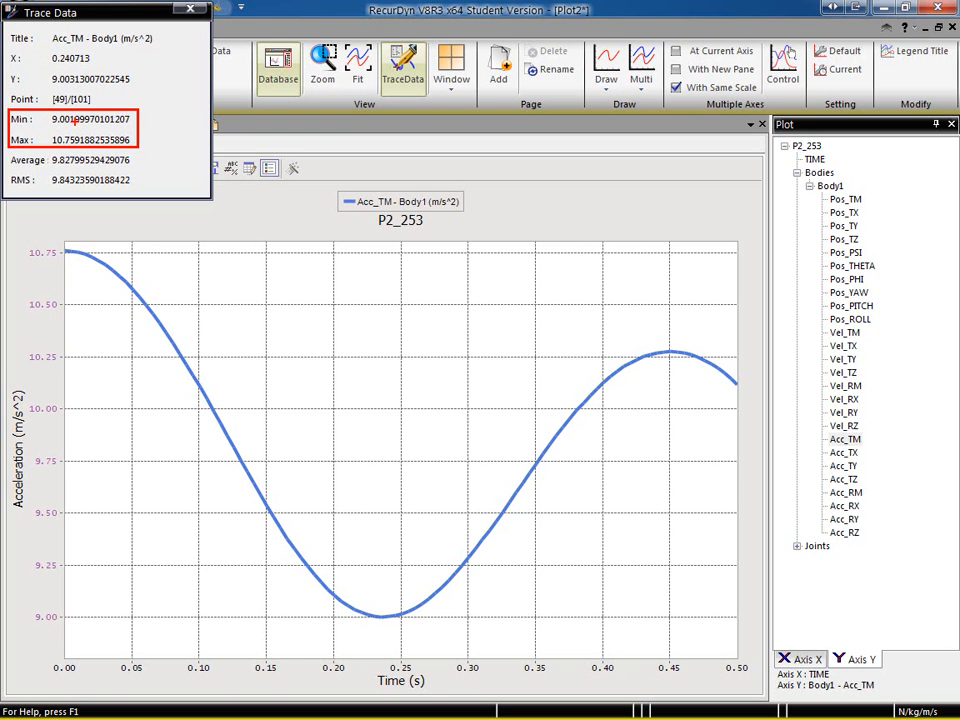
pyautogui.press('Escape')
pyautogui.press('Escape')
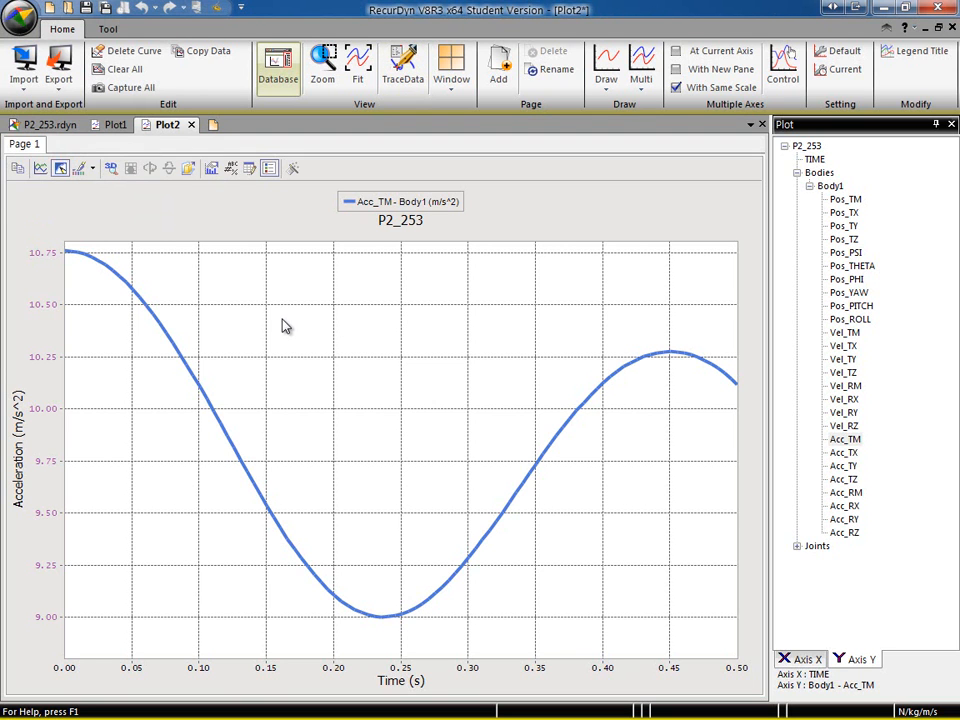
pyautogui.click(283, 320)
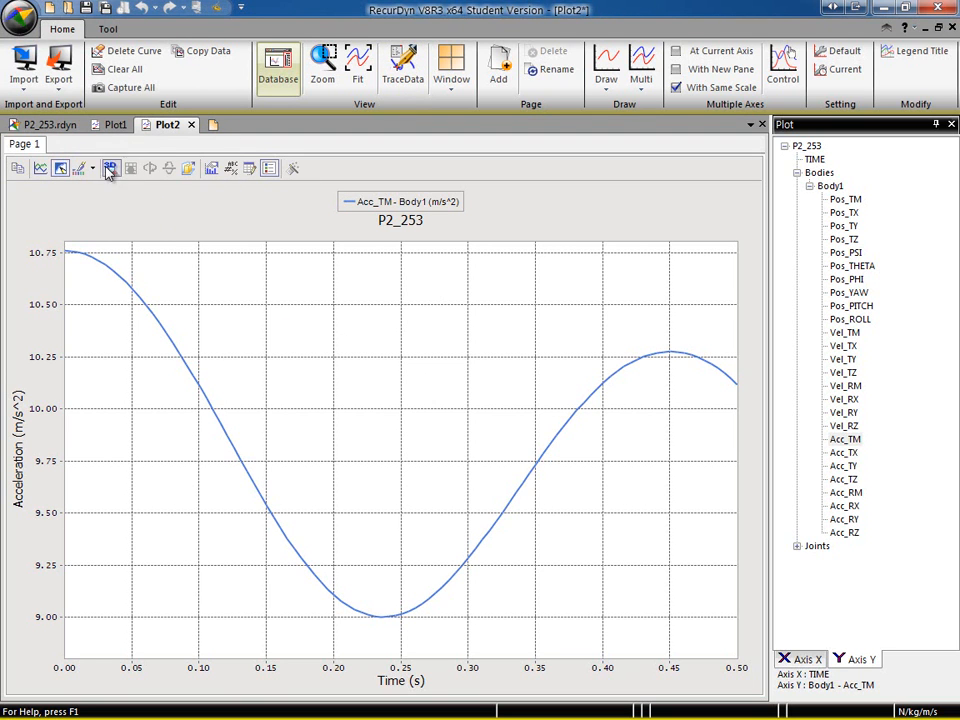
# Step: Rerun the dynamic/kinematic analysis of the pendulum model with DDASSL as the integrator type
pyautogui.click(48, 127)
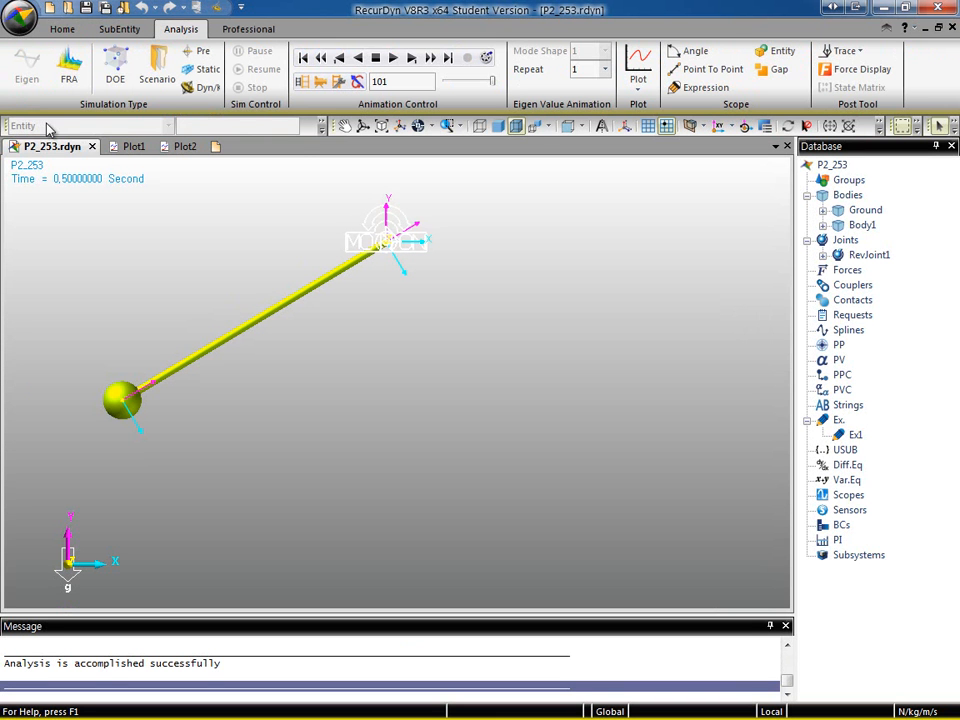
pyautogui.click(208, 89)
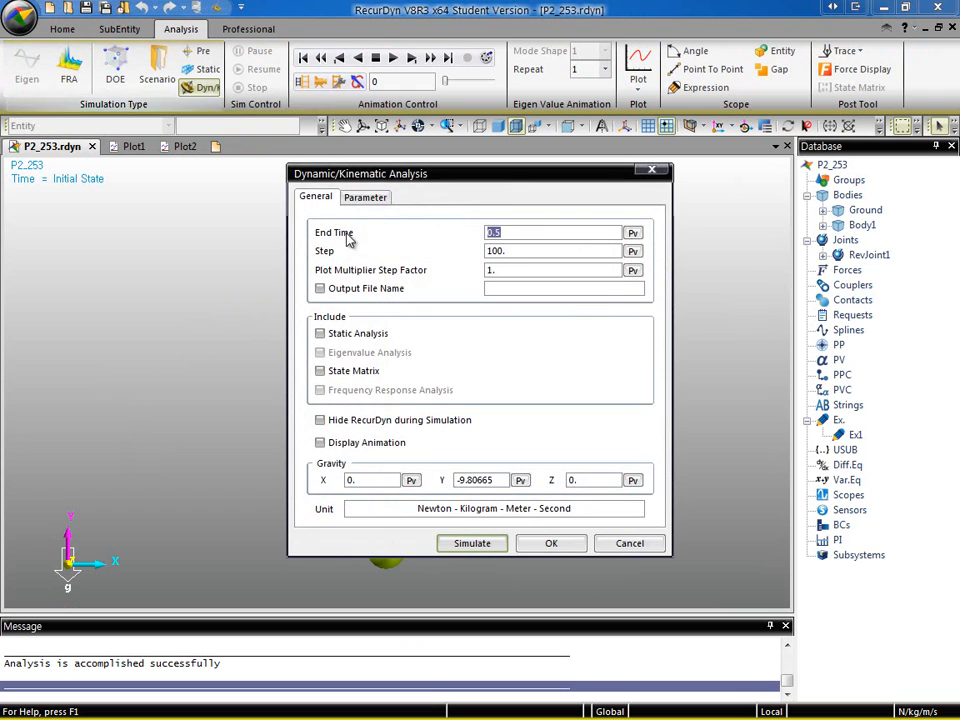
pyautogui.click(375, 200)
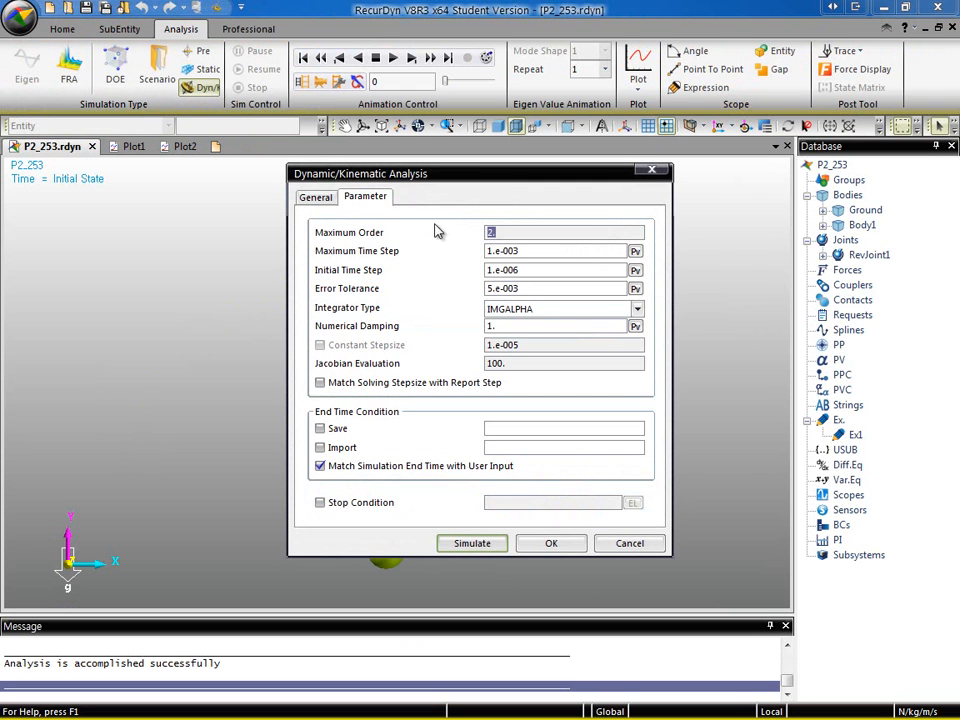
pyautogui.click(637, 310)
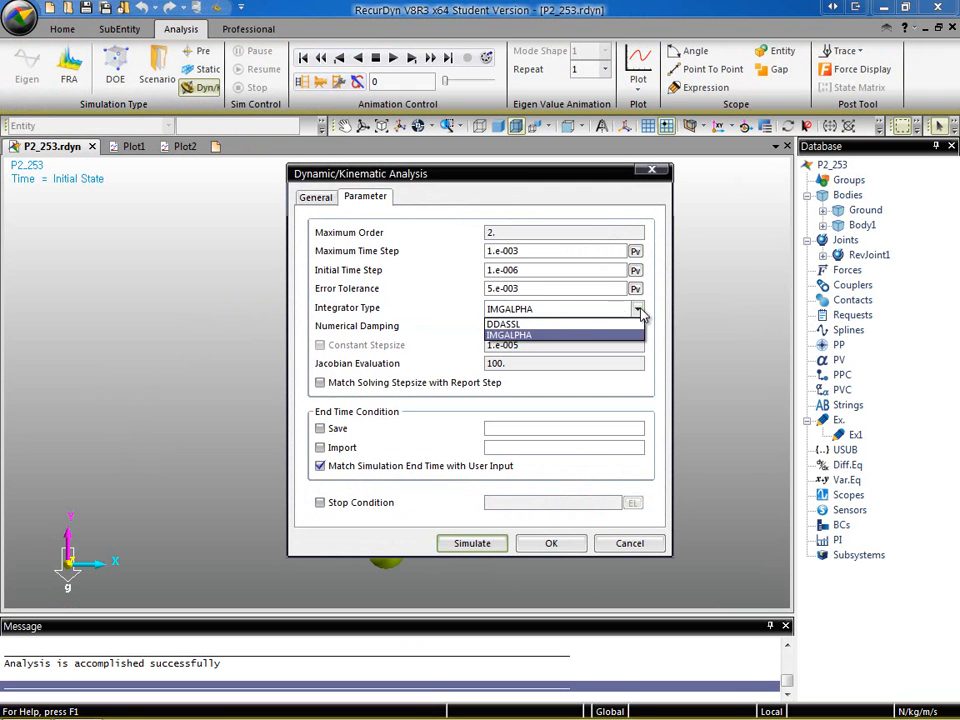
pyautogui.click(524, 326)
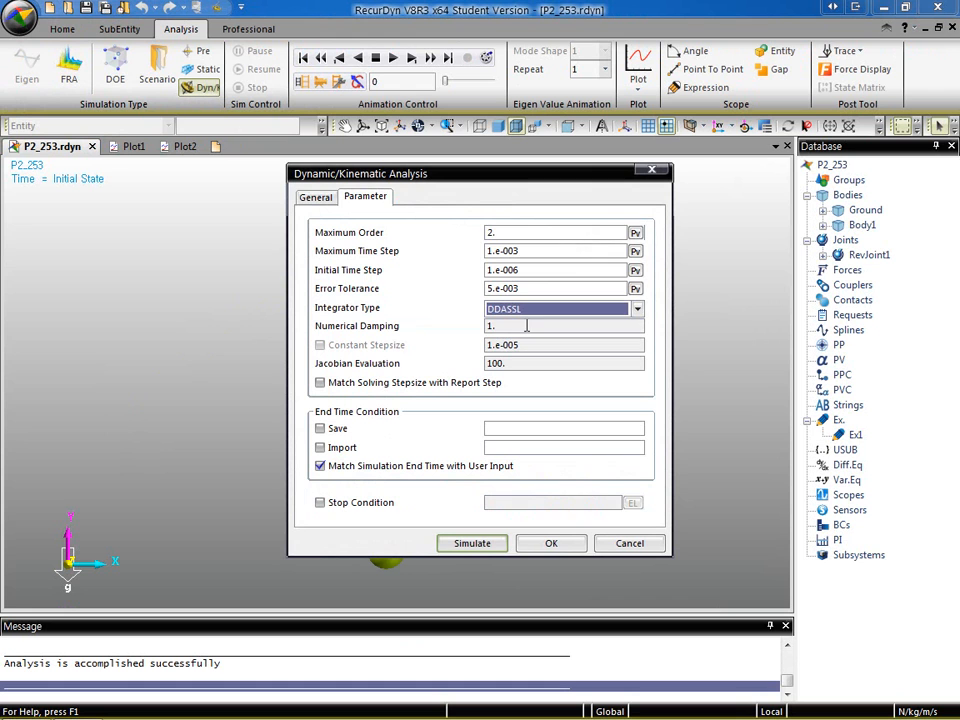
pyautogui.click(468, 544)
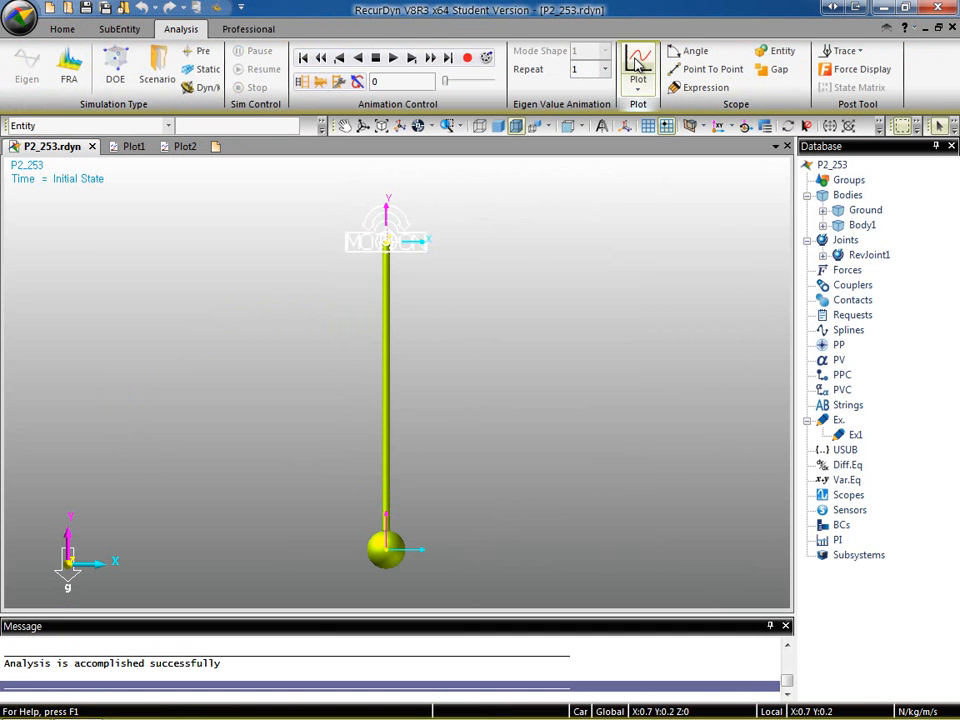
# Step: Open a new plot for the DDASSL run and draw Body1's Acc_TM against TIME
pyautogui.click(638, 66)
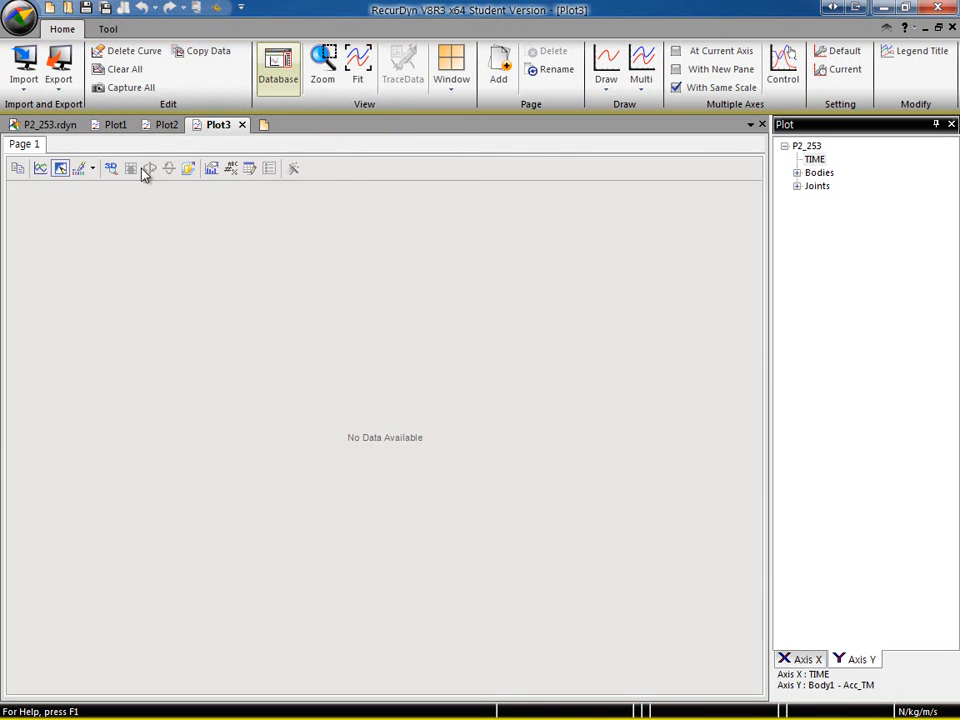
pyautogui.click(797, 172)
pyautogui.click(814, 159)
pyautogui.click(809, 186)
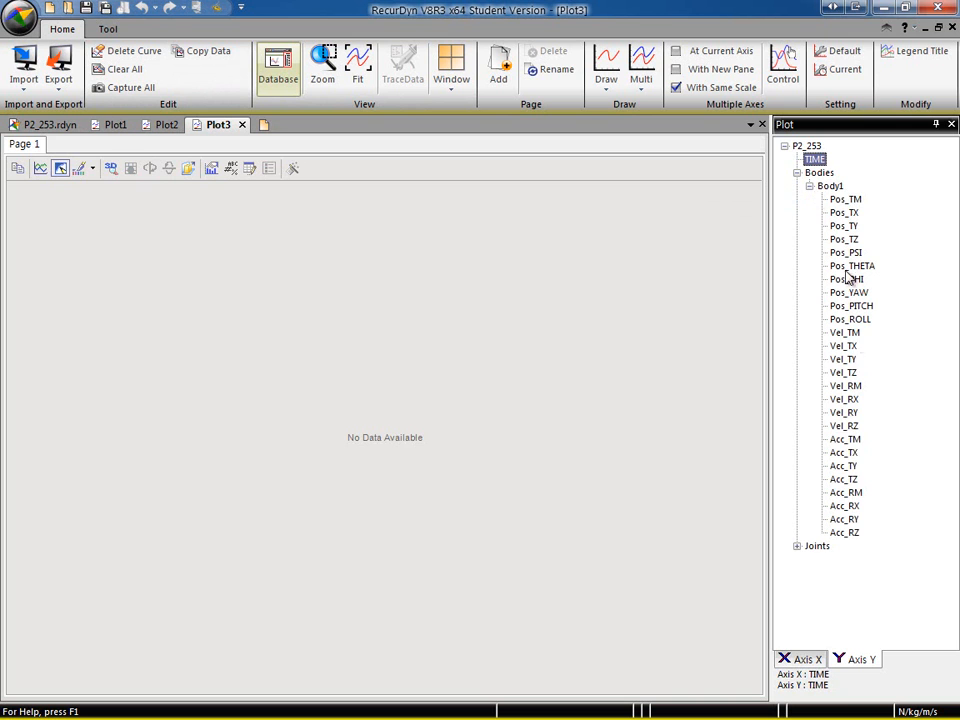
pyautogui.doubleClick(844, 439)
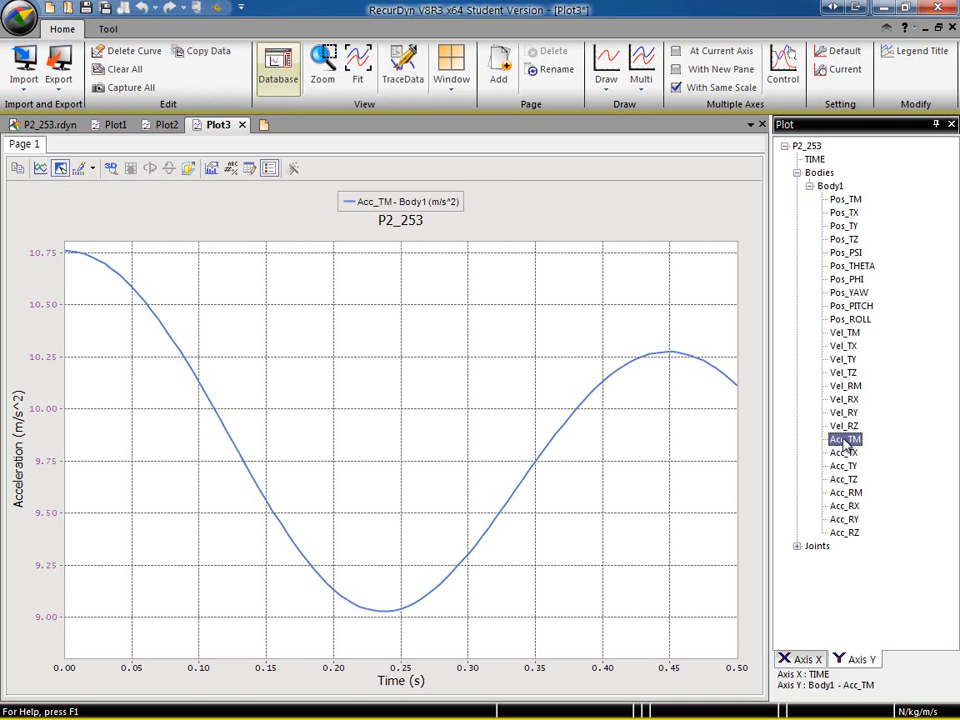
# Step: Trace the DDASSL run's Acc_TM curve to read its minimum and maximum acceleration, ending with the trace closed
pyautogui.click(404, 72)
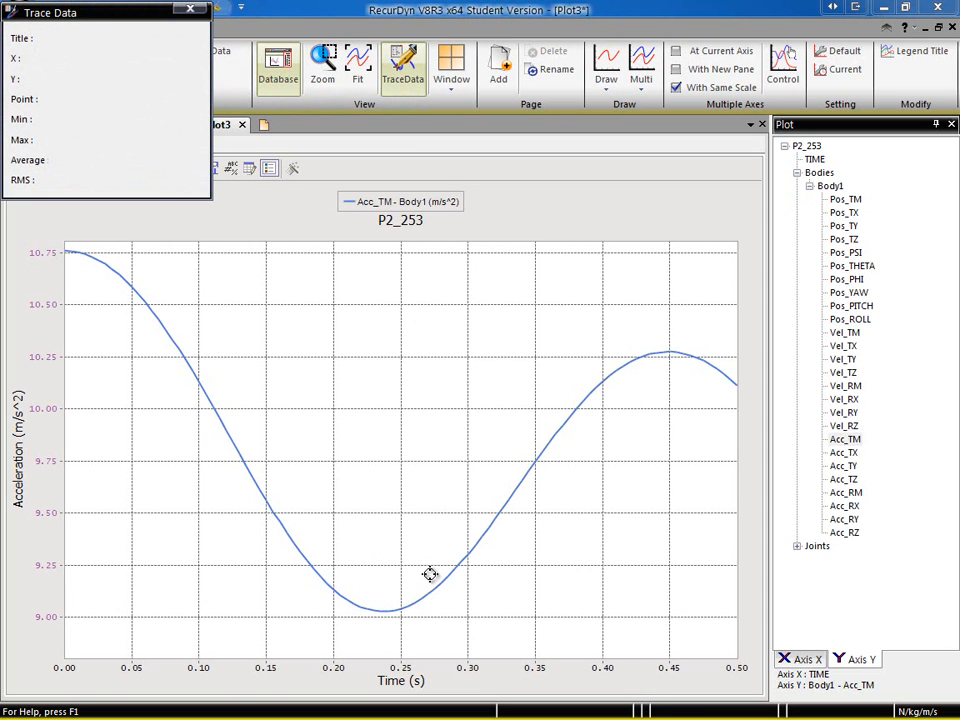
pyautogui.moveTo(391, 619)
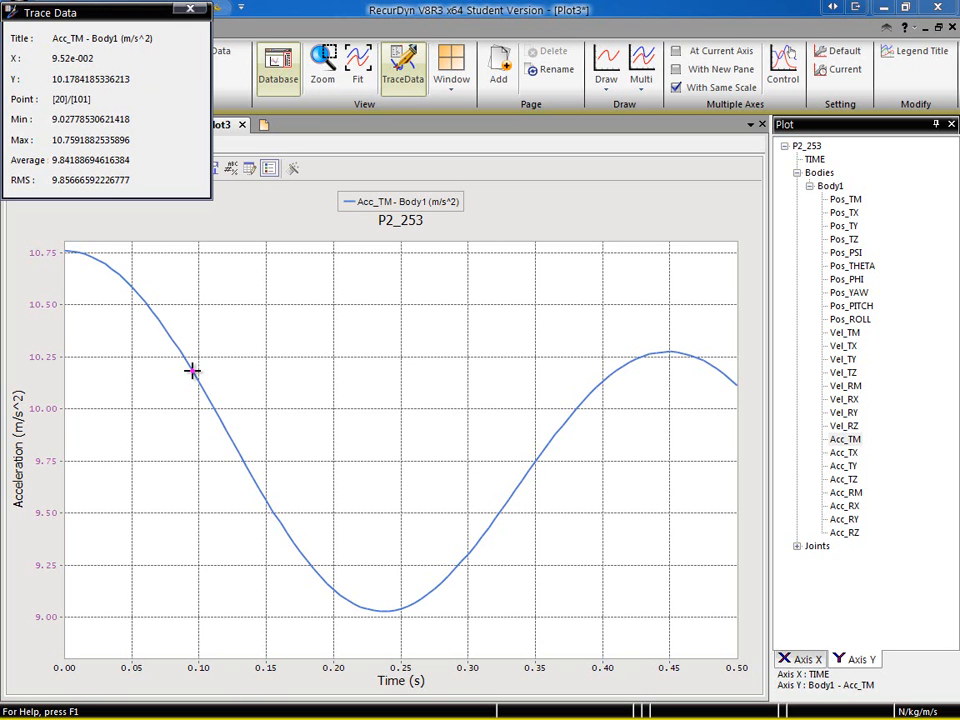
pyautogui.hotkey('ctrl', '2')
pyautogui.keyDown('ctrl'); pyautogui.moveTo(7, 110); pyautogui.dragTo(135, 150); pyautogui.keyUp('ctrl')
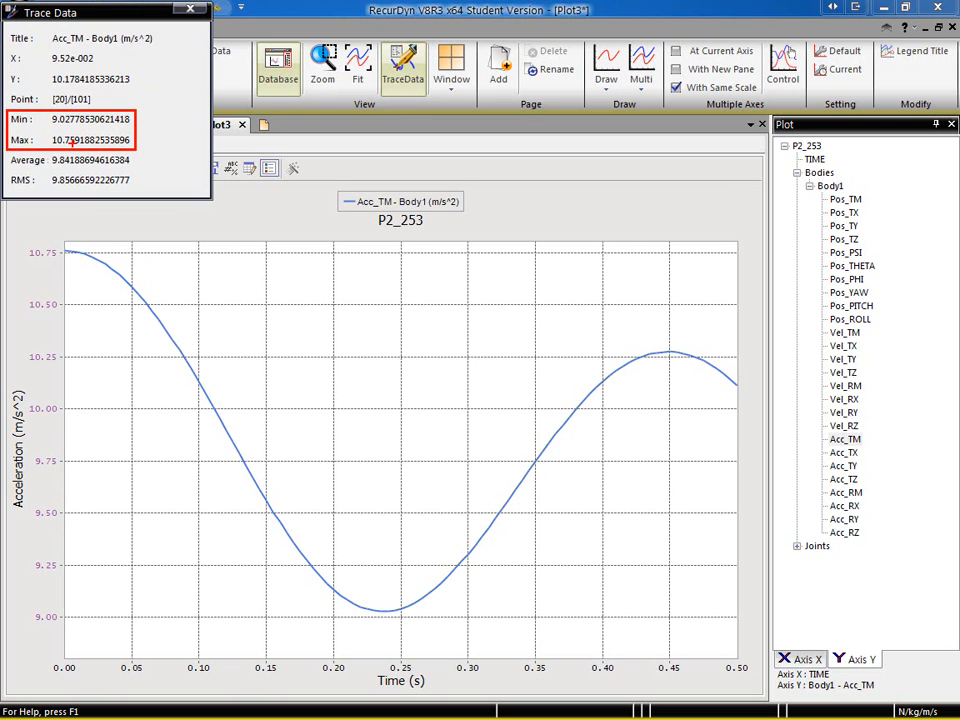
pyautogui.press('Escape')
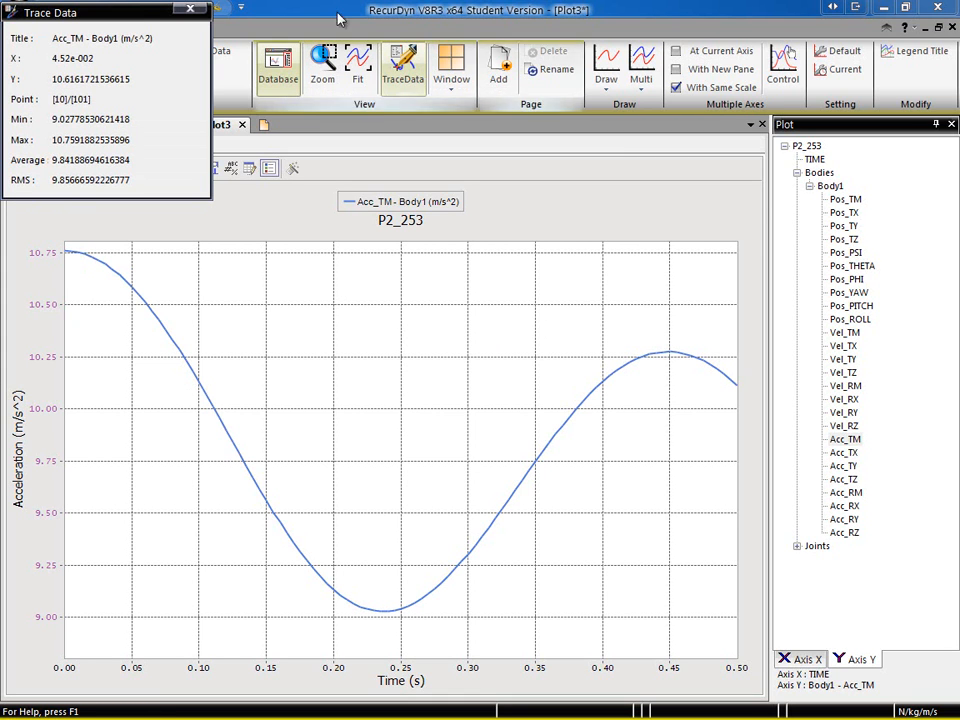
pyautogui.click(190, 9)
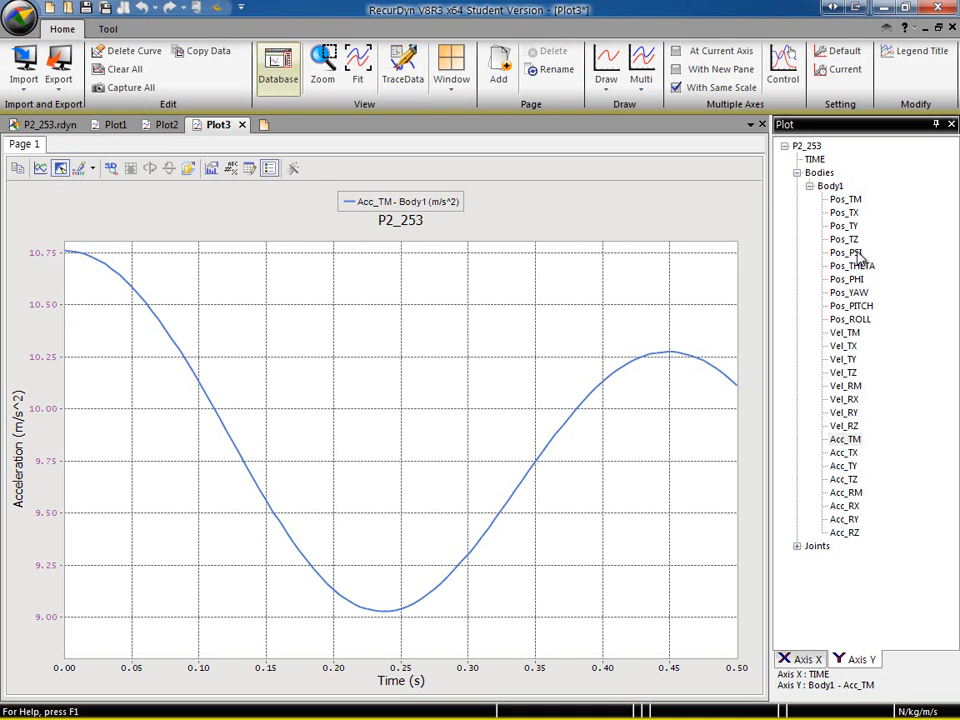
# Step: Add Body1's Pos_PSI to the third plot and trace its angle at the time of minimum acceleration, ending with the trace closed
pyautogui.click(857, 255)
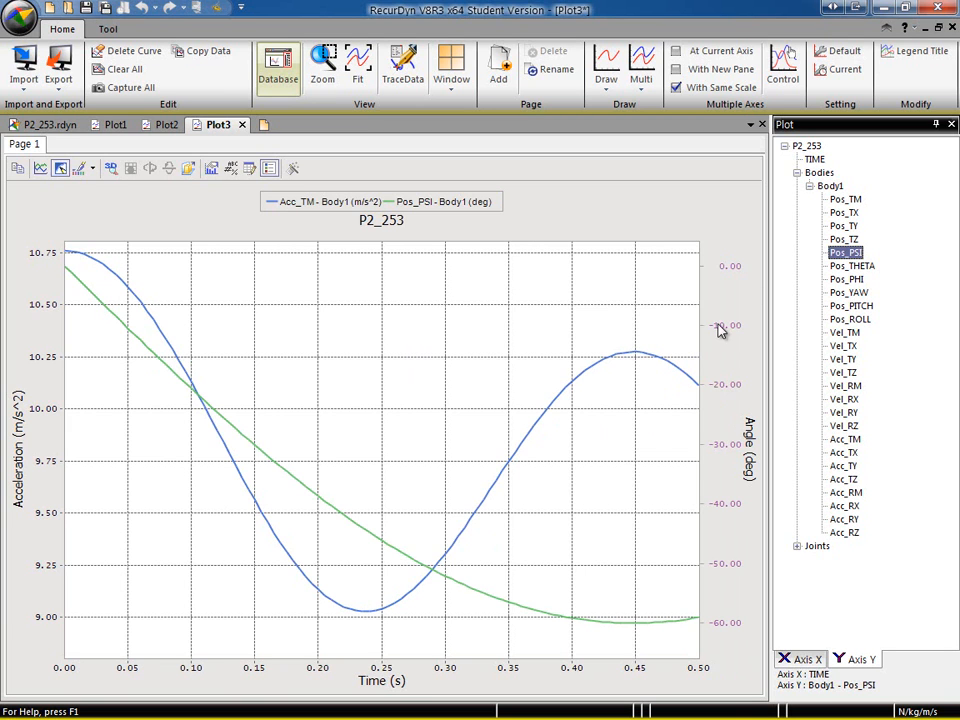
pyautogui.click(402, 70)
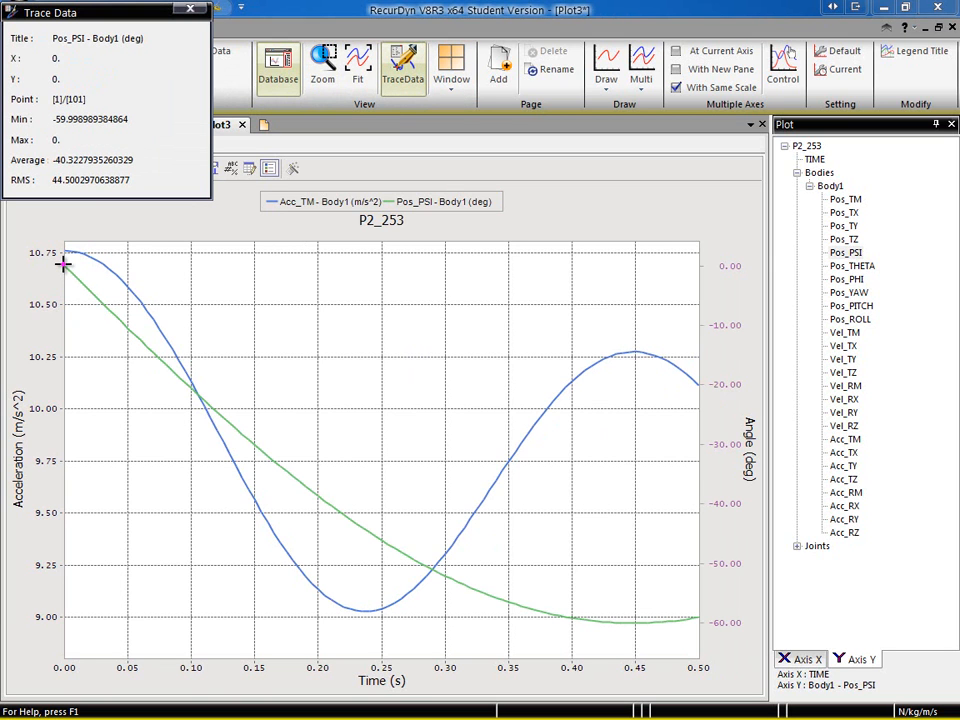
pyautogui.click(217, 428)
pyautogui.click(366, 611)
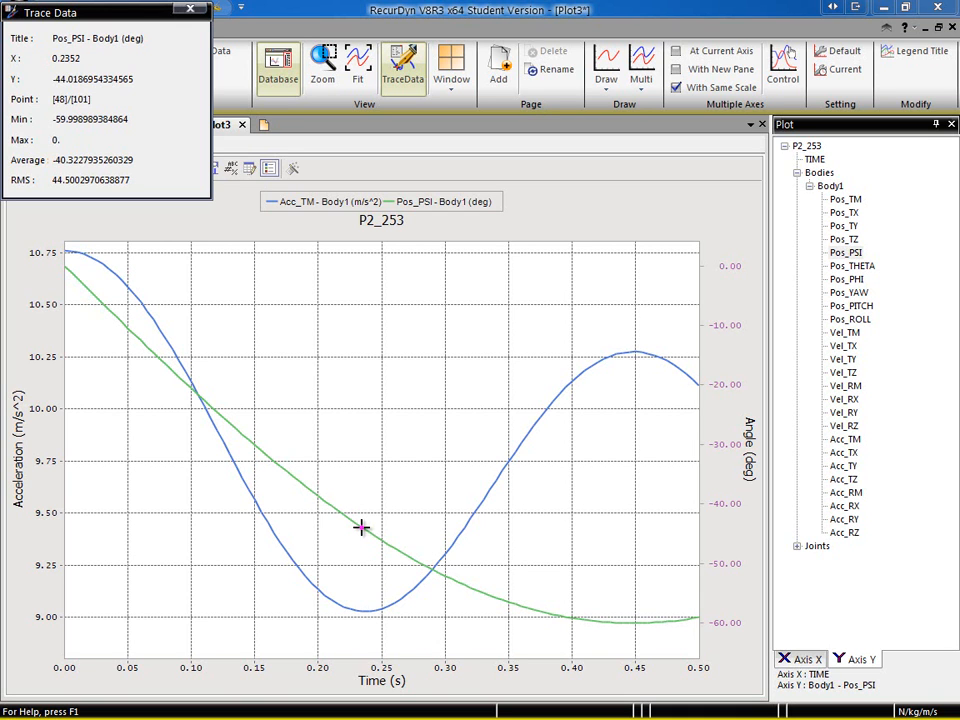
pyautogui.press('Escape')
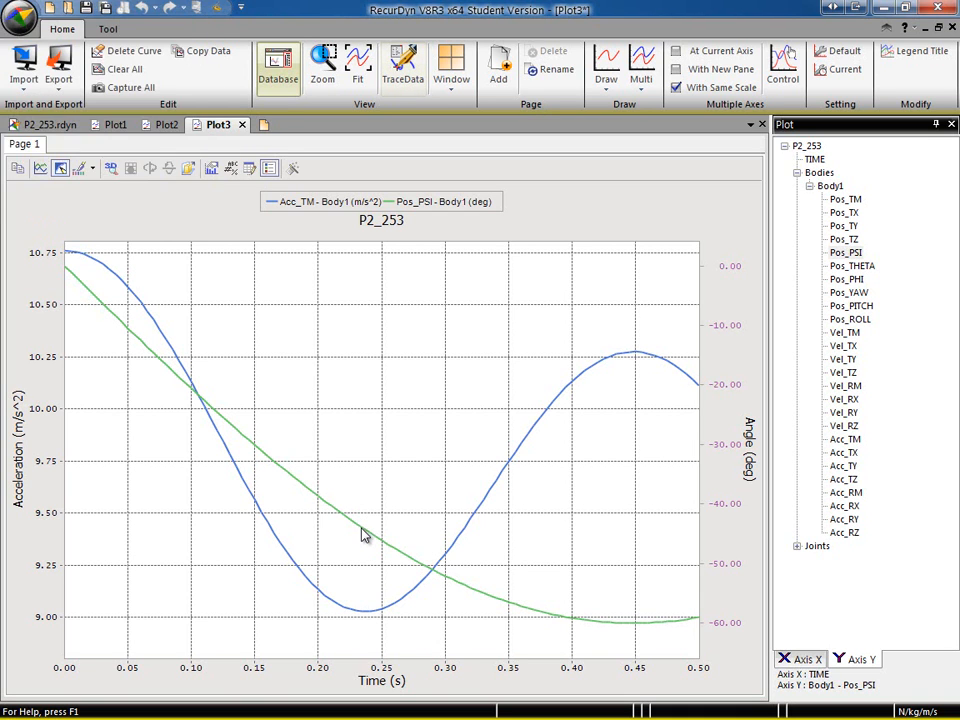
# Step: Rerun the dynamic/kinematic analysis of the pendulum model with 200 steps and Match Solving Stepsize with Report Step enabled
pyautogui.click(45, 124)
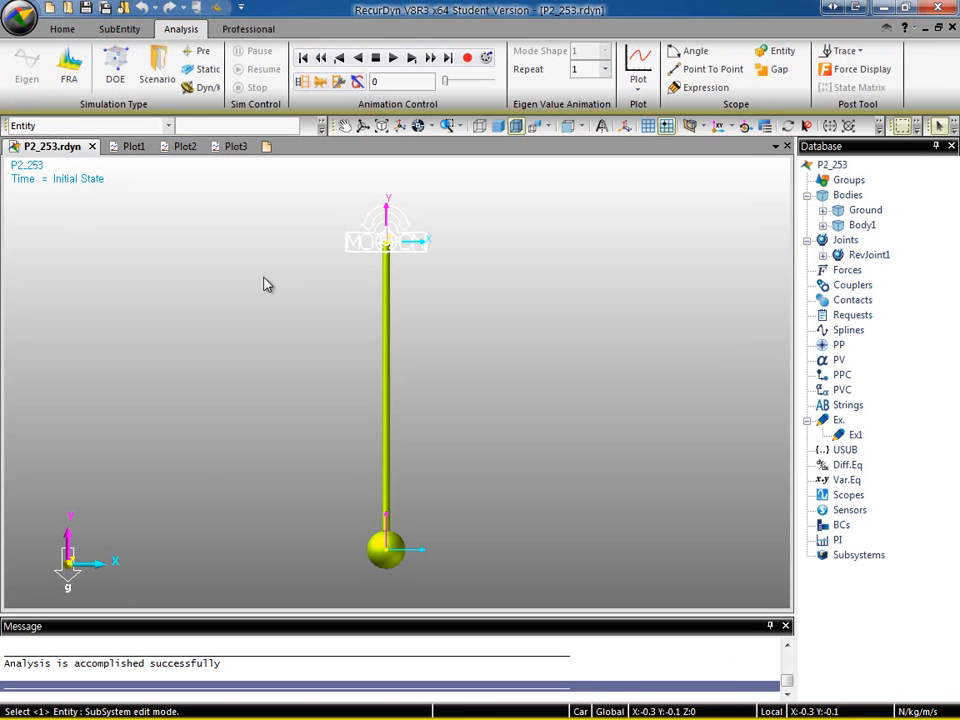
pyautogui.click(206, 87)
pyautogui.click(490, 251)
pyautogui.write('200.')
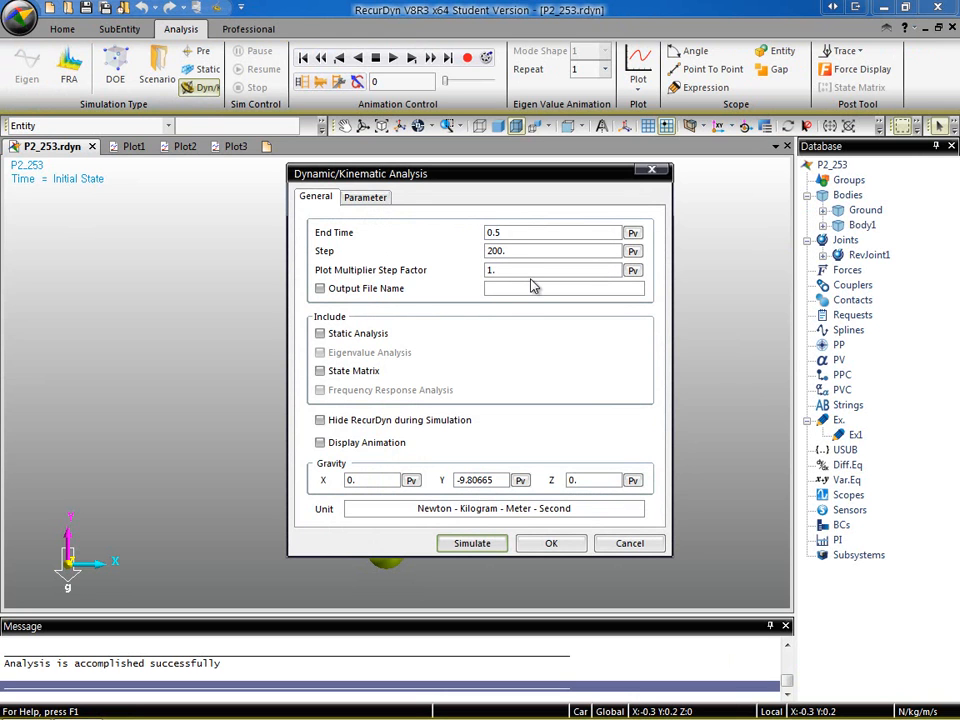
pyautogui.click(365, 196)
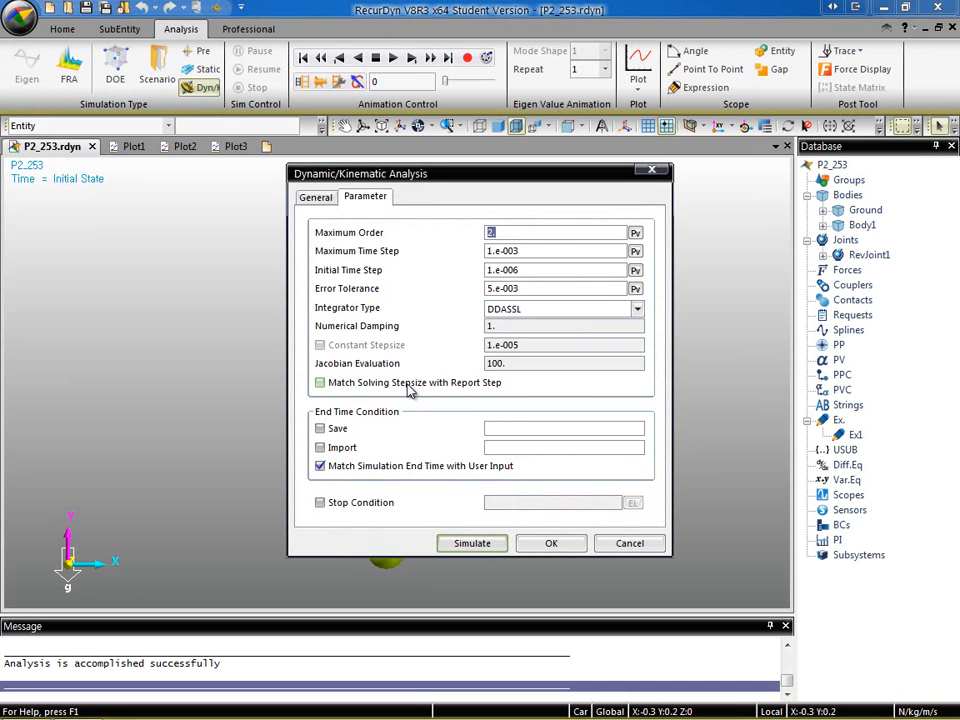
pyautogui.click(320, 383)
pyautogui.click(472, 543)
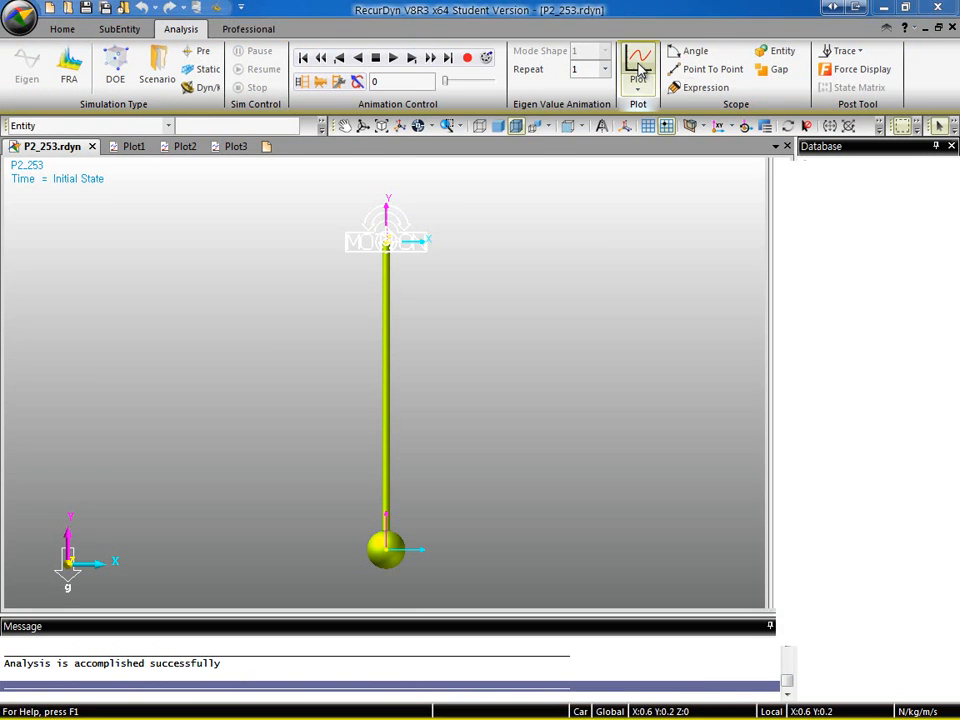
# Step: Open a fourth plot, glance through the earlier plots, and draw Body1's Acc_TM against TIME in the new one
pyautogui.click(640, 68)
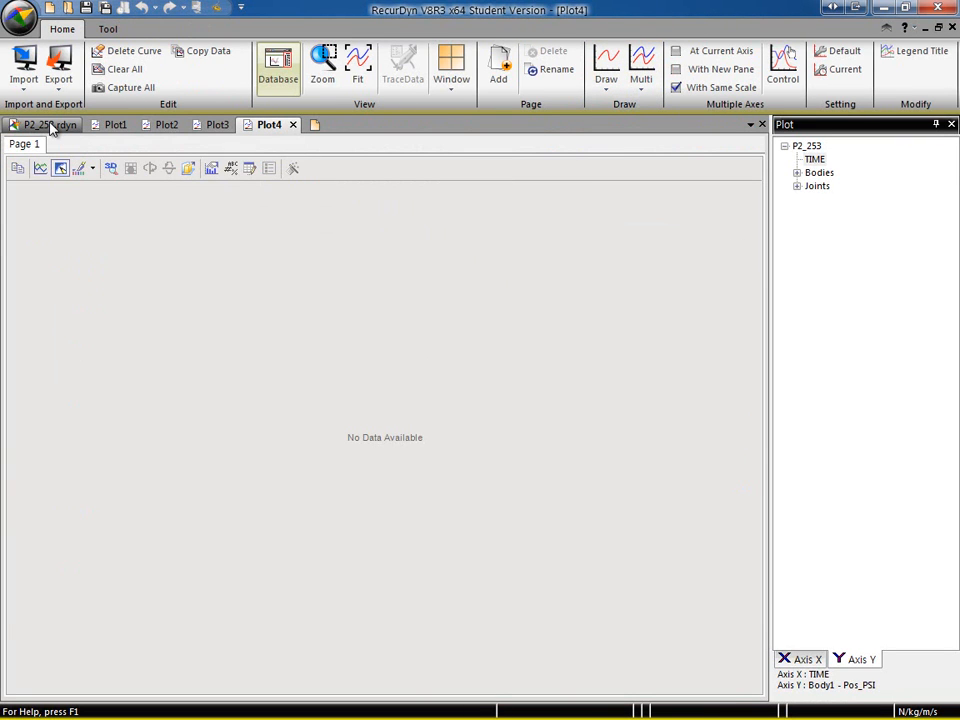
pyautogui.click(215, 126)
pyautogui.click(167, 125)
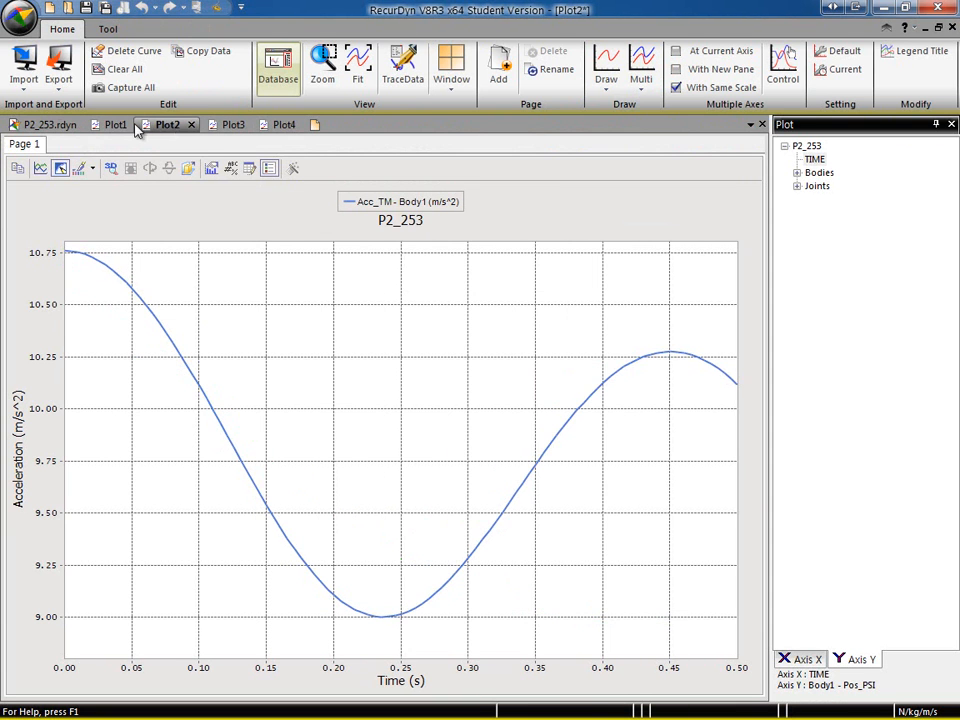
pyautogui.click(116, 125)
pyautogui.click(282, 126)
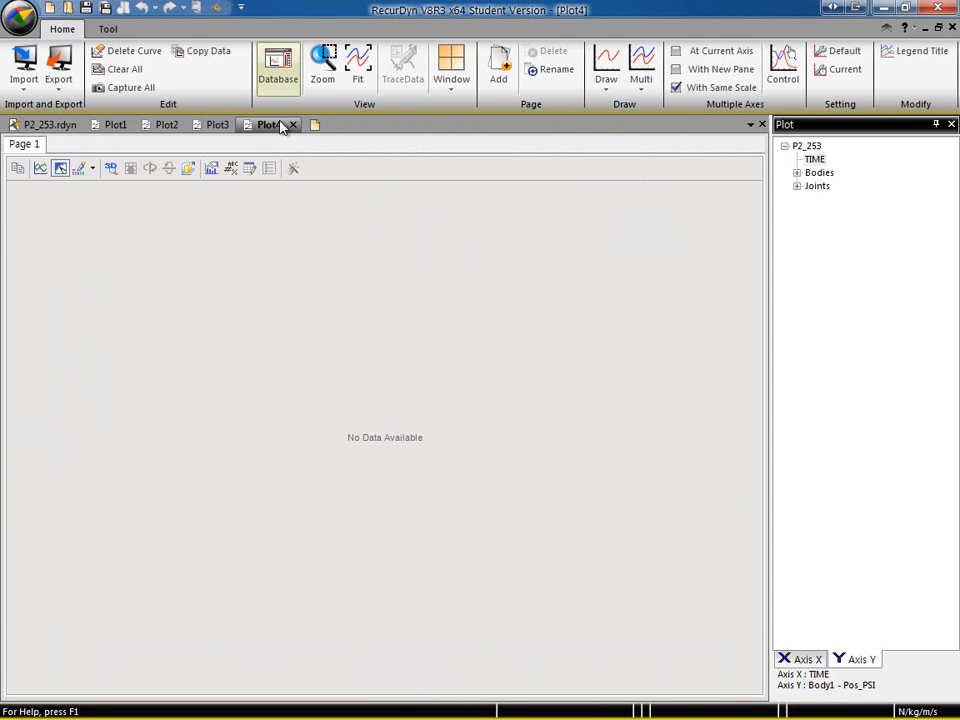
pyautogui.click(814, 159)
pyautogui.click(797, 173)
pyautogui.click(809, 187)
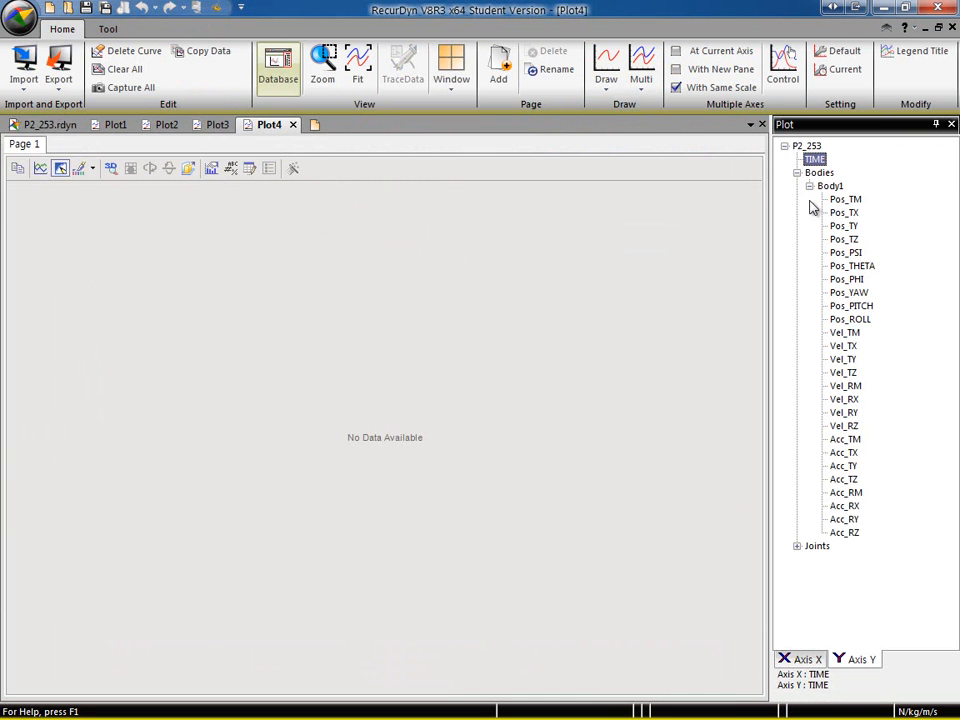
pyautogui.doubleClick(845, 441)
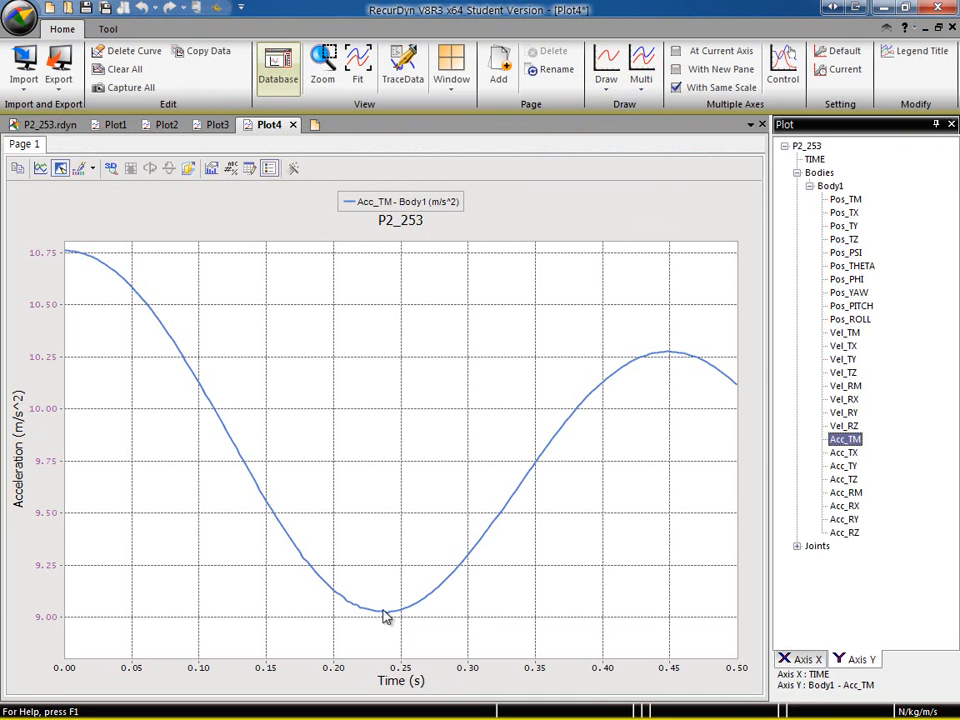
# Step: Add Body1's Pos_PSI to the fourth plot and trace the Acc_TM curve around its minimum, ending with the trace closed
pyautogui.click(403, 70)
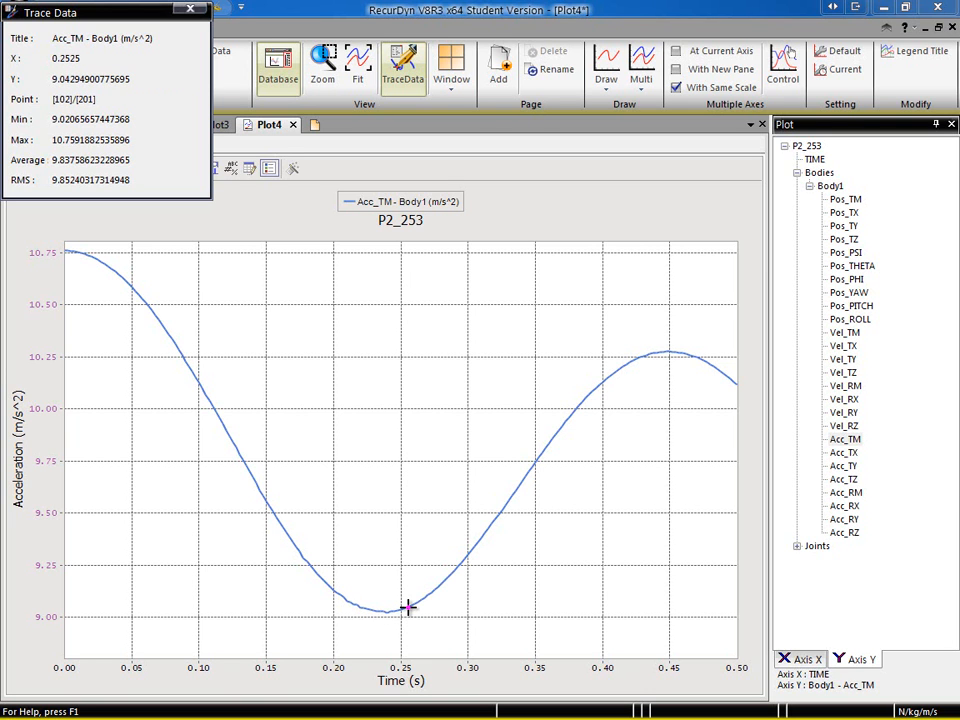
pyautogui.doubleClick(856, 255)
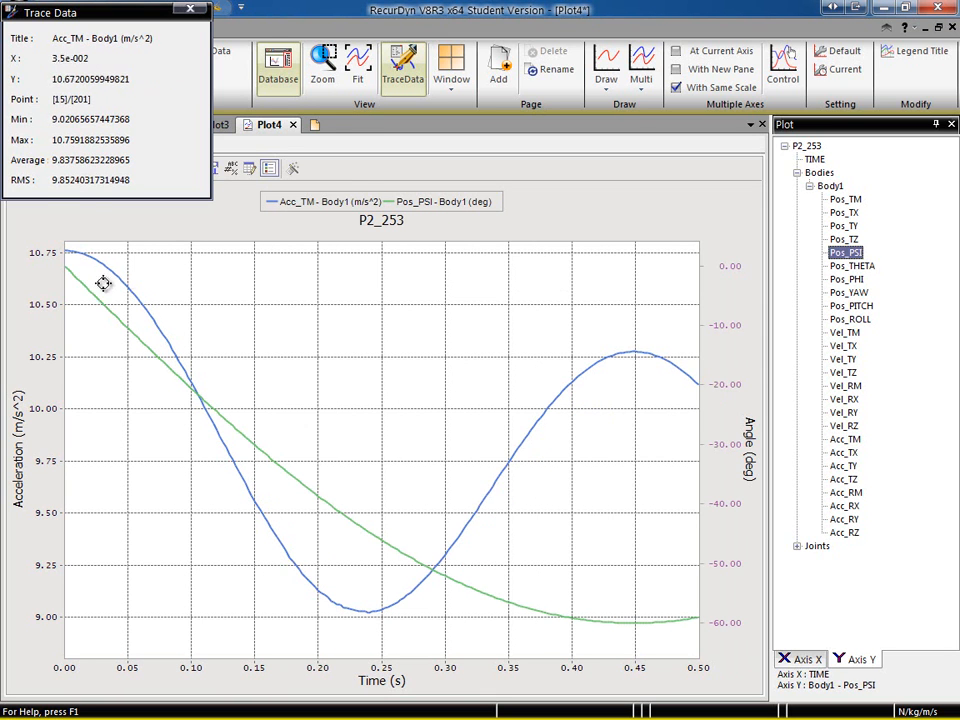
pyautogui.click(402, 65)
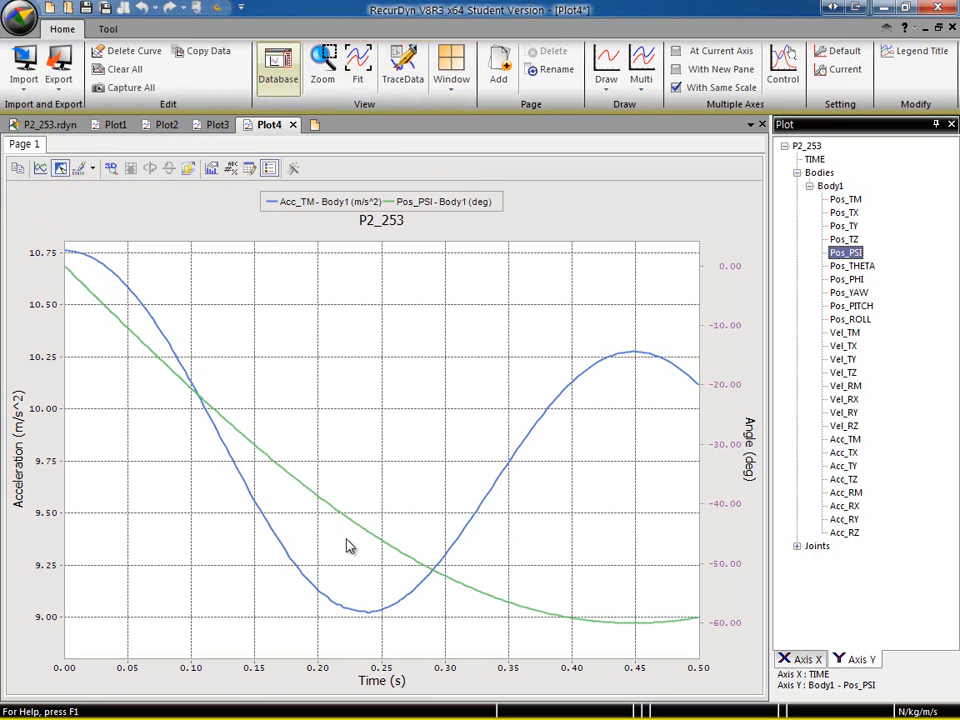
pyautogui.click(404, 72)
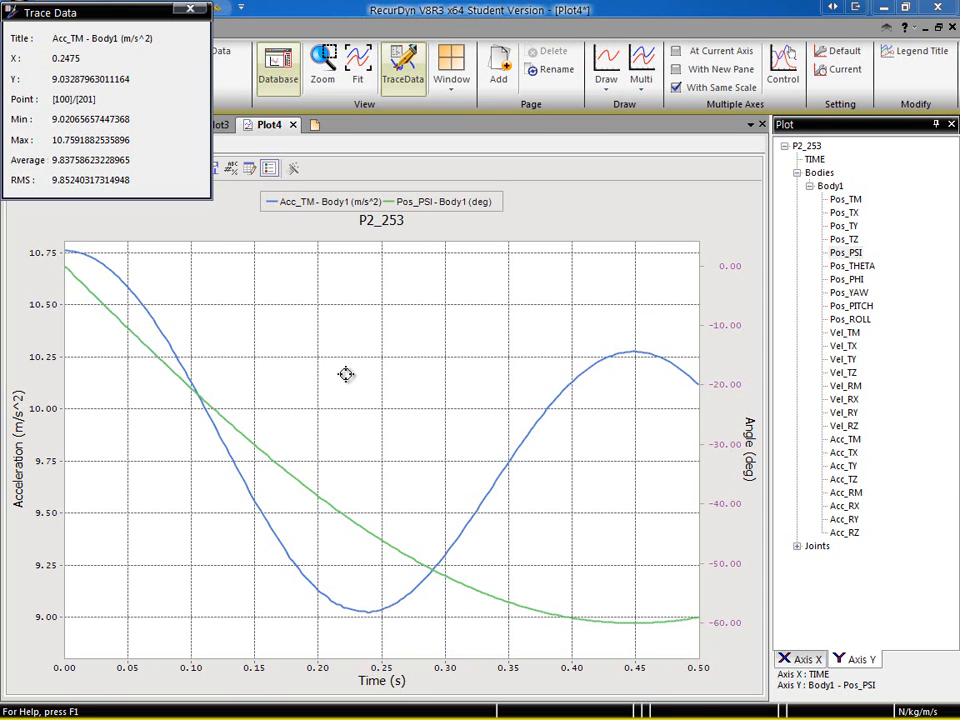
pyautogui.click(190, 9)
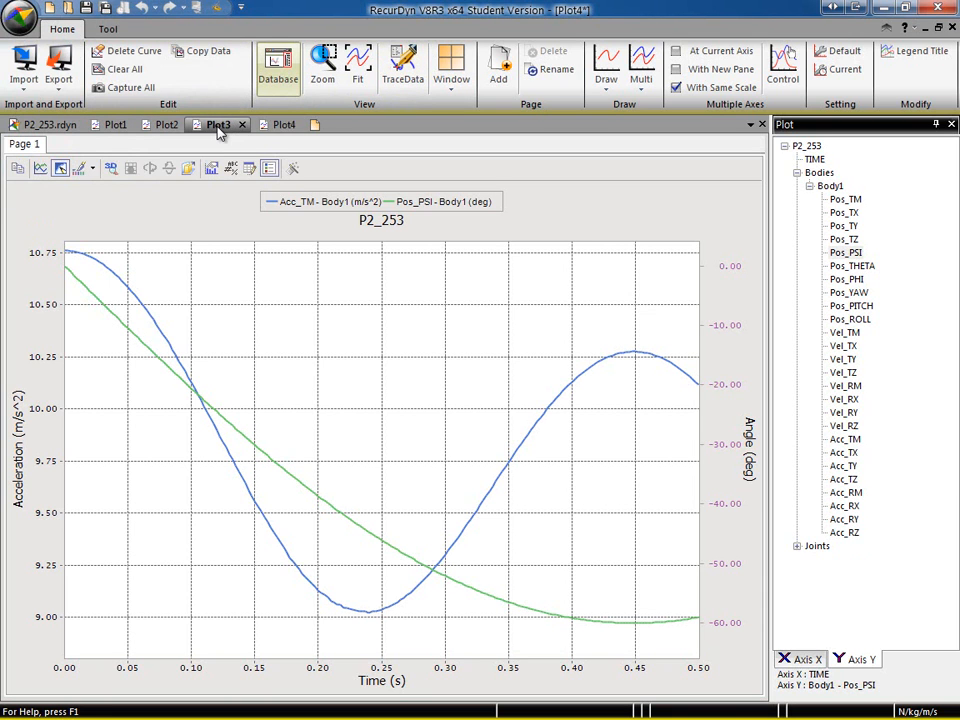
# Step: Review the third plot with Body1's result list expanded, and switch to the presentation's results comparison table to compare the acceleration extremes with theory
pyautogui.click(214, 123)
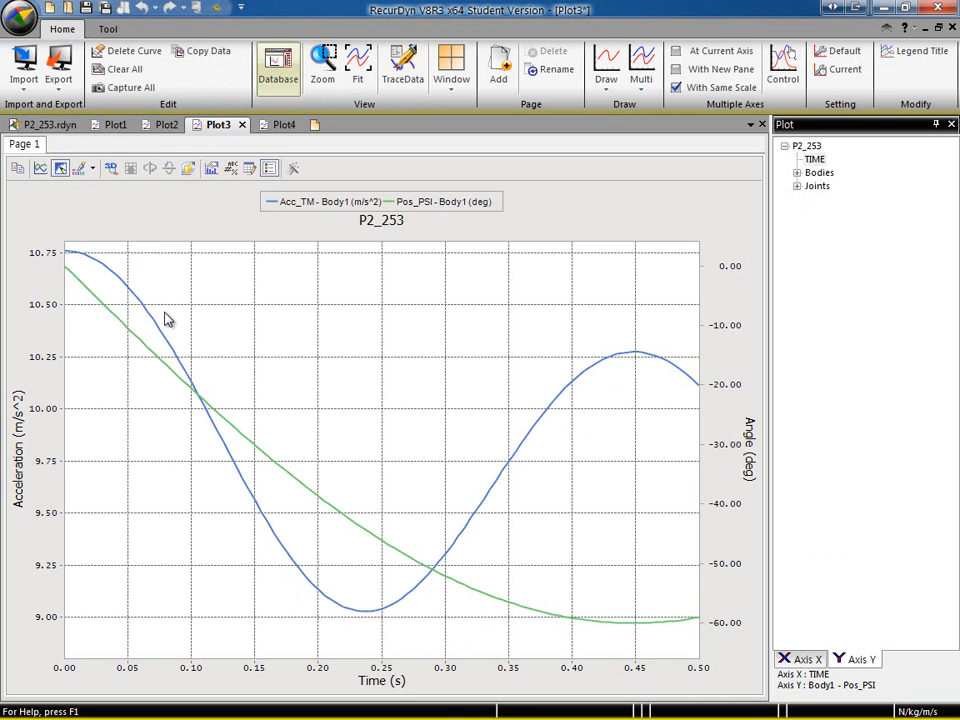
pyautogui.click(45, 124)
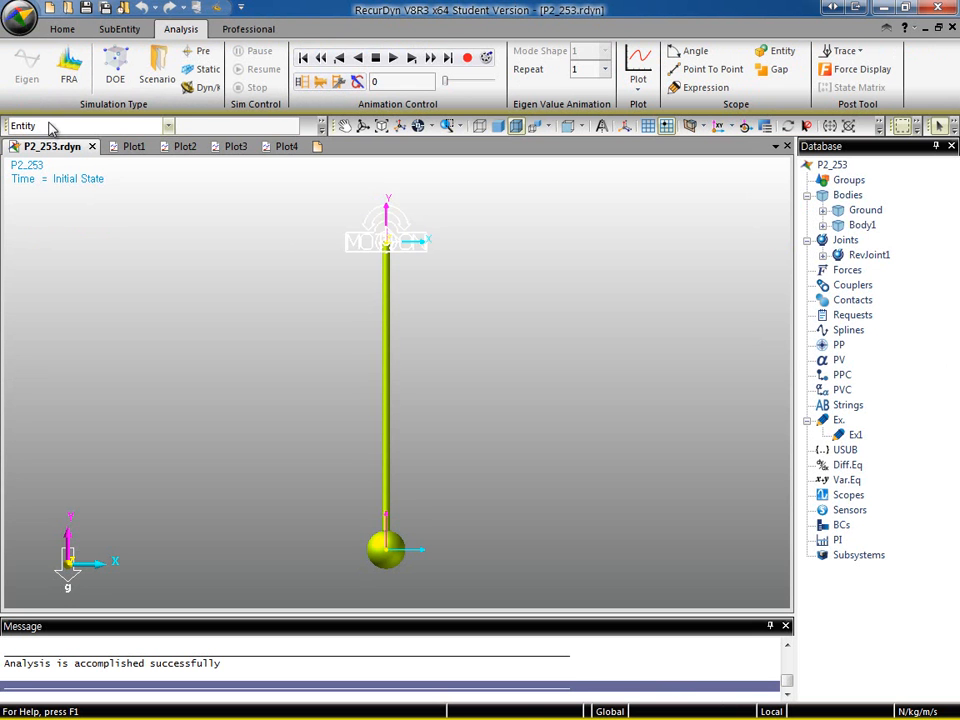
pyautogui.click(236, 146)
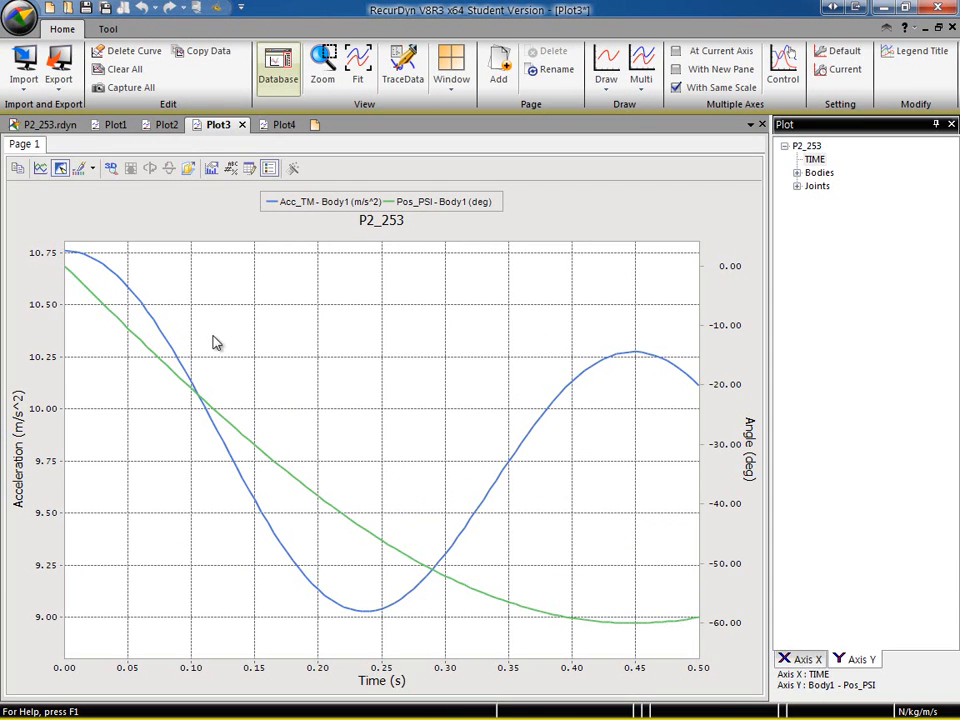
pyautogui.click(797, 173)
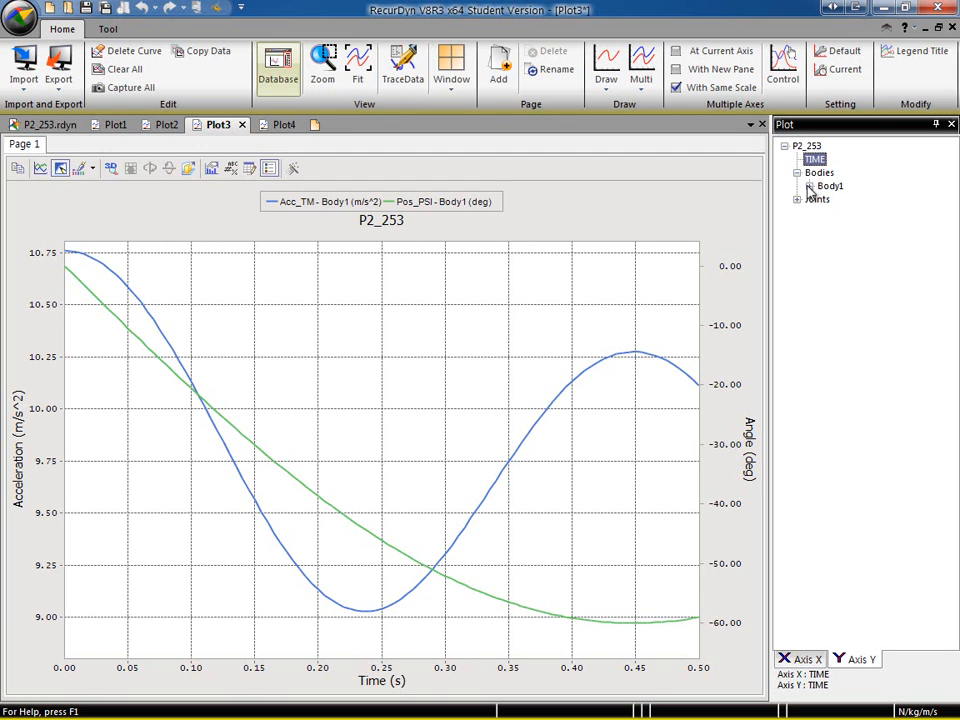
pyautogui.click(809, 186)
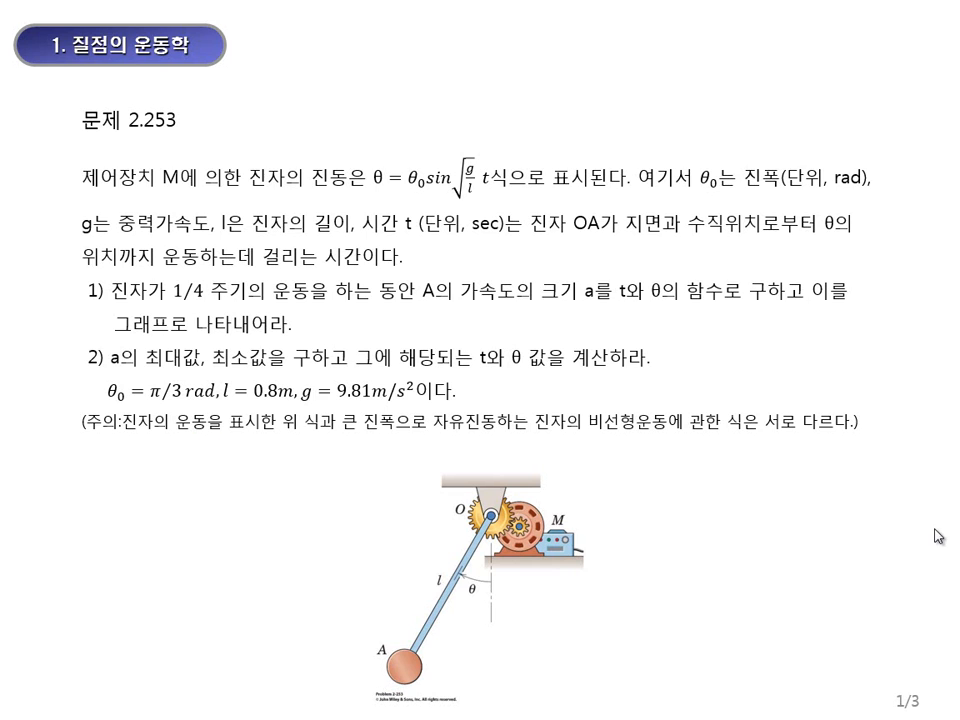
pyautogui.click(714, 564)
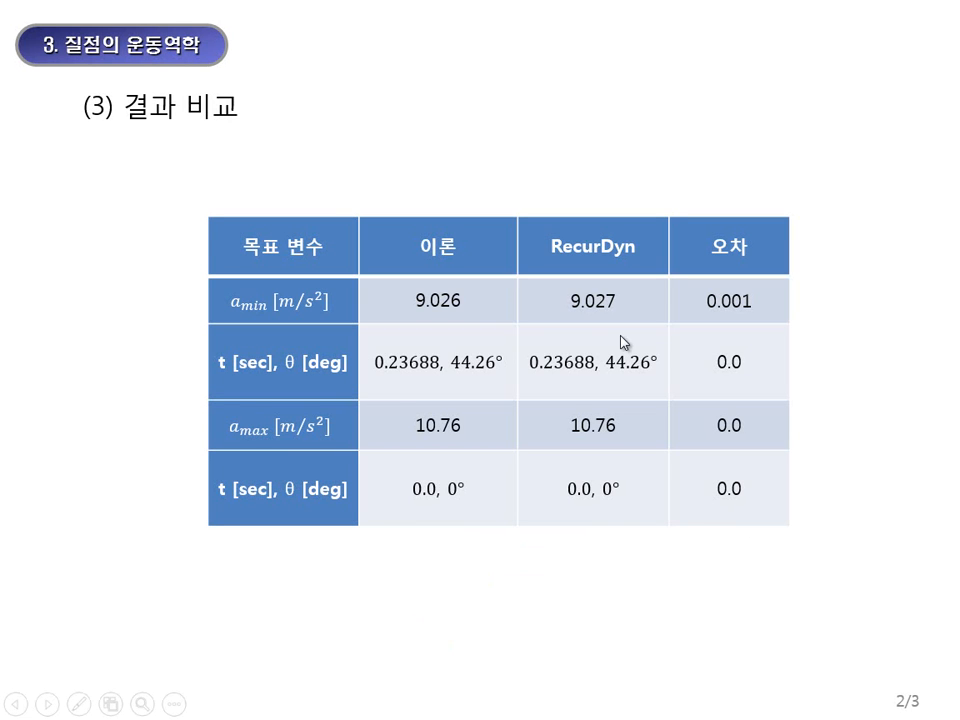